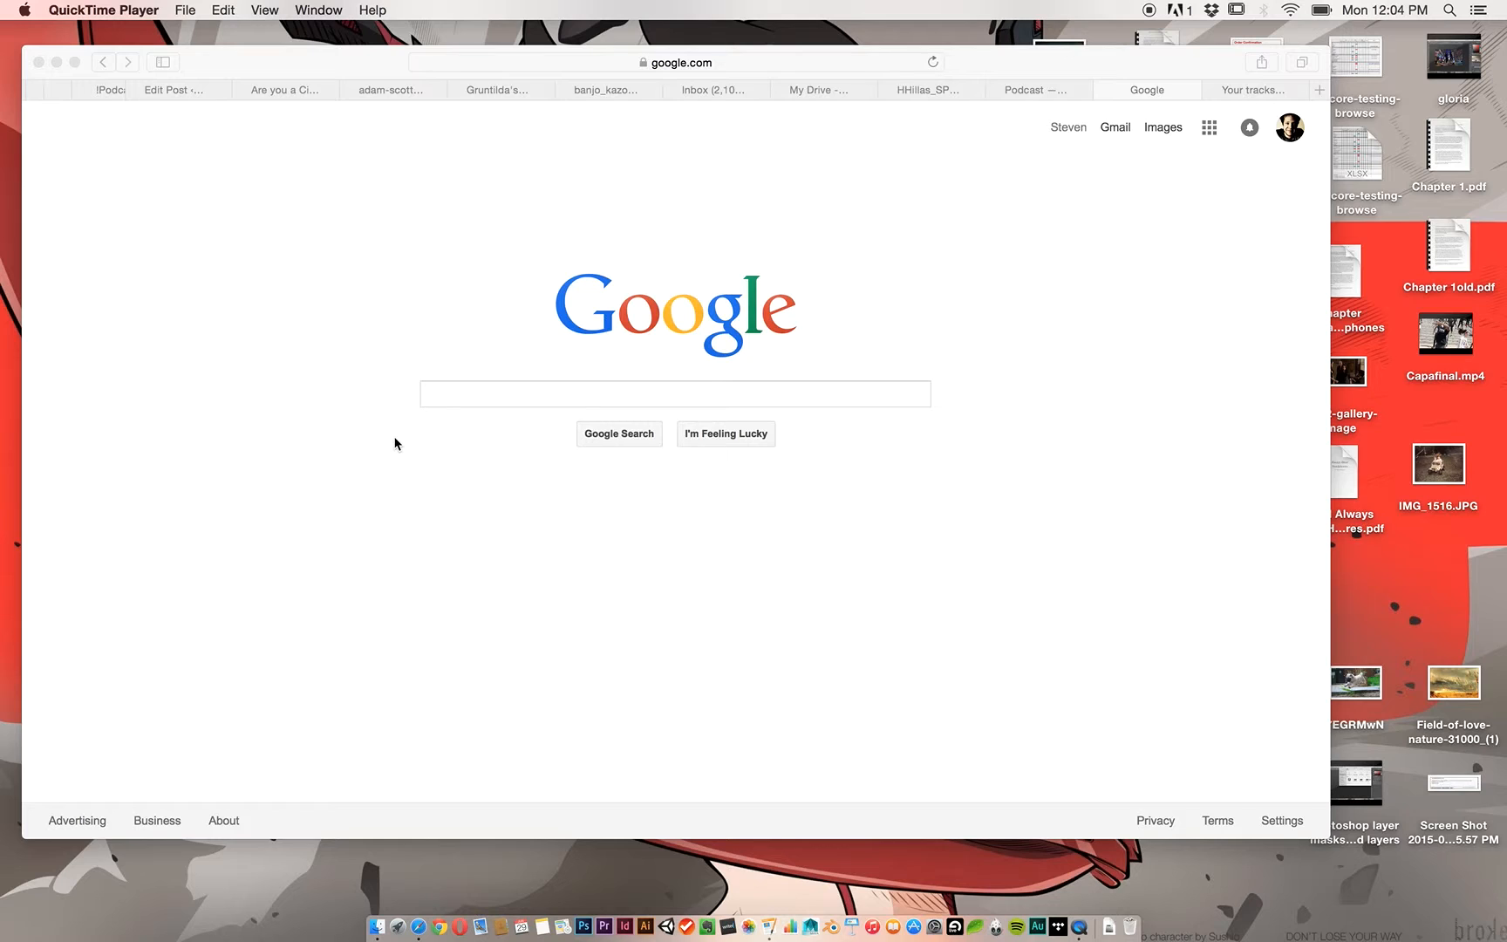
Search Google for "fall border" and show the image results.
left_click(370, 377)
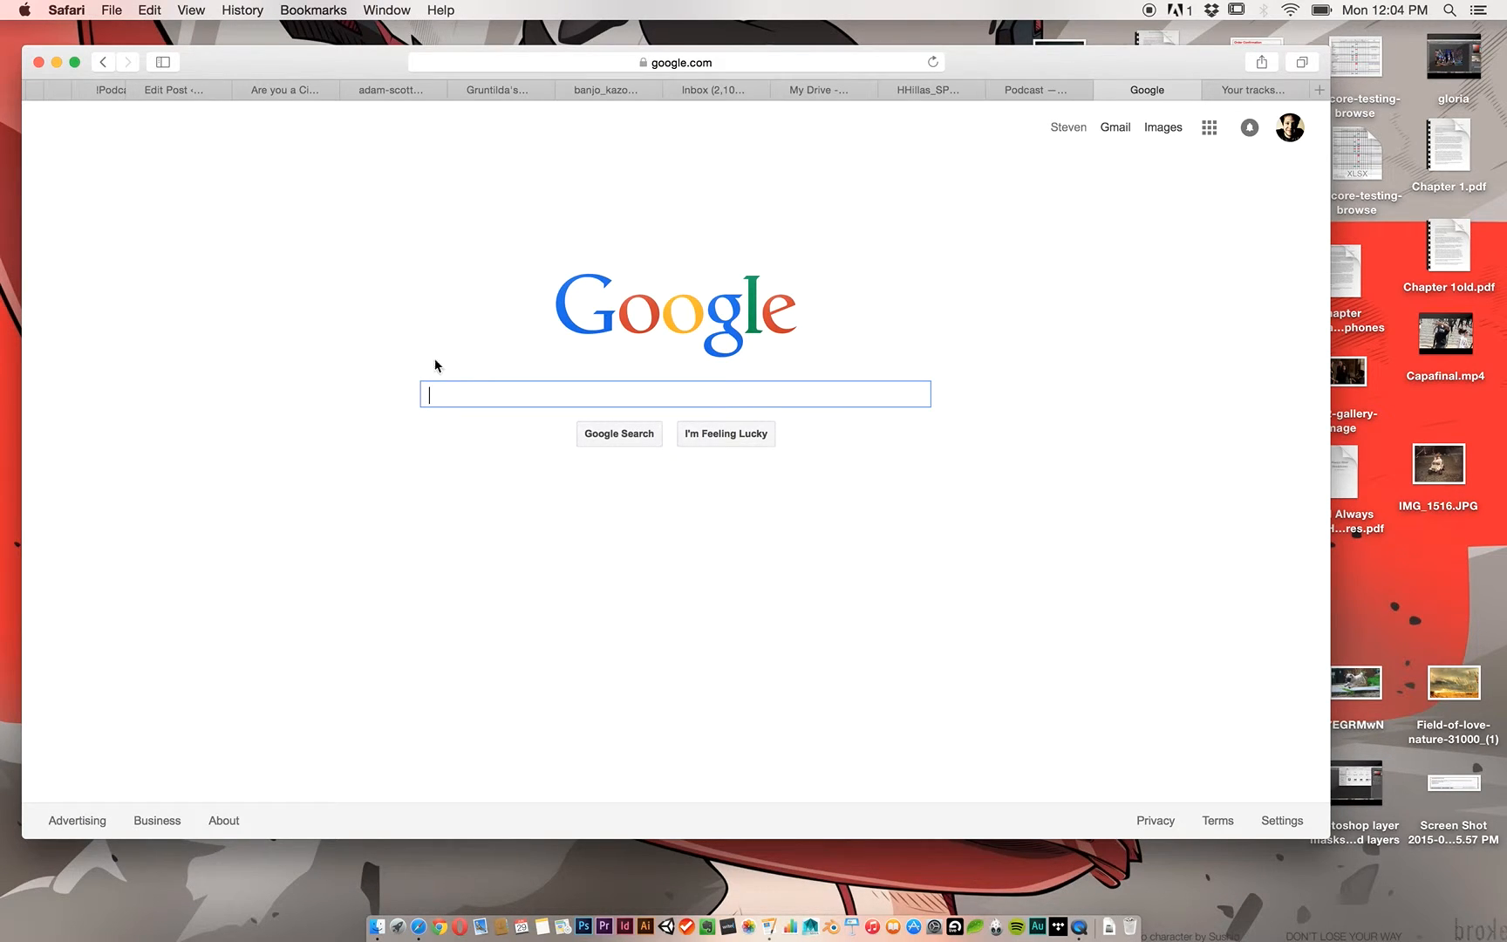
type("fall border")
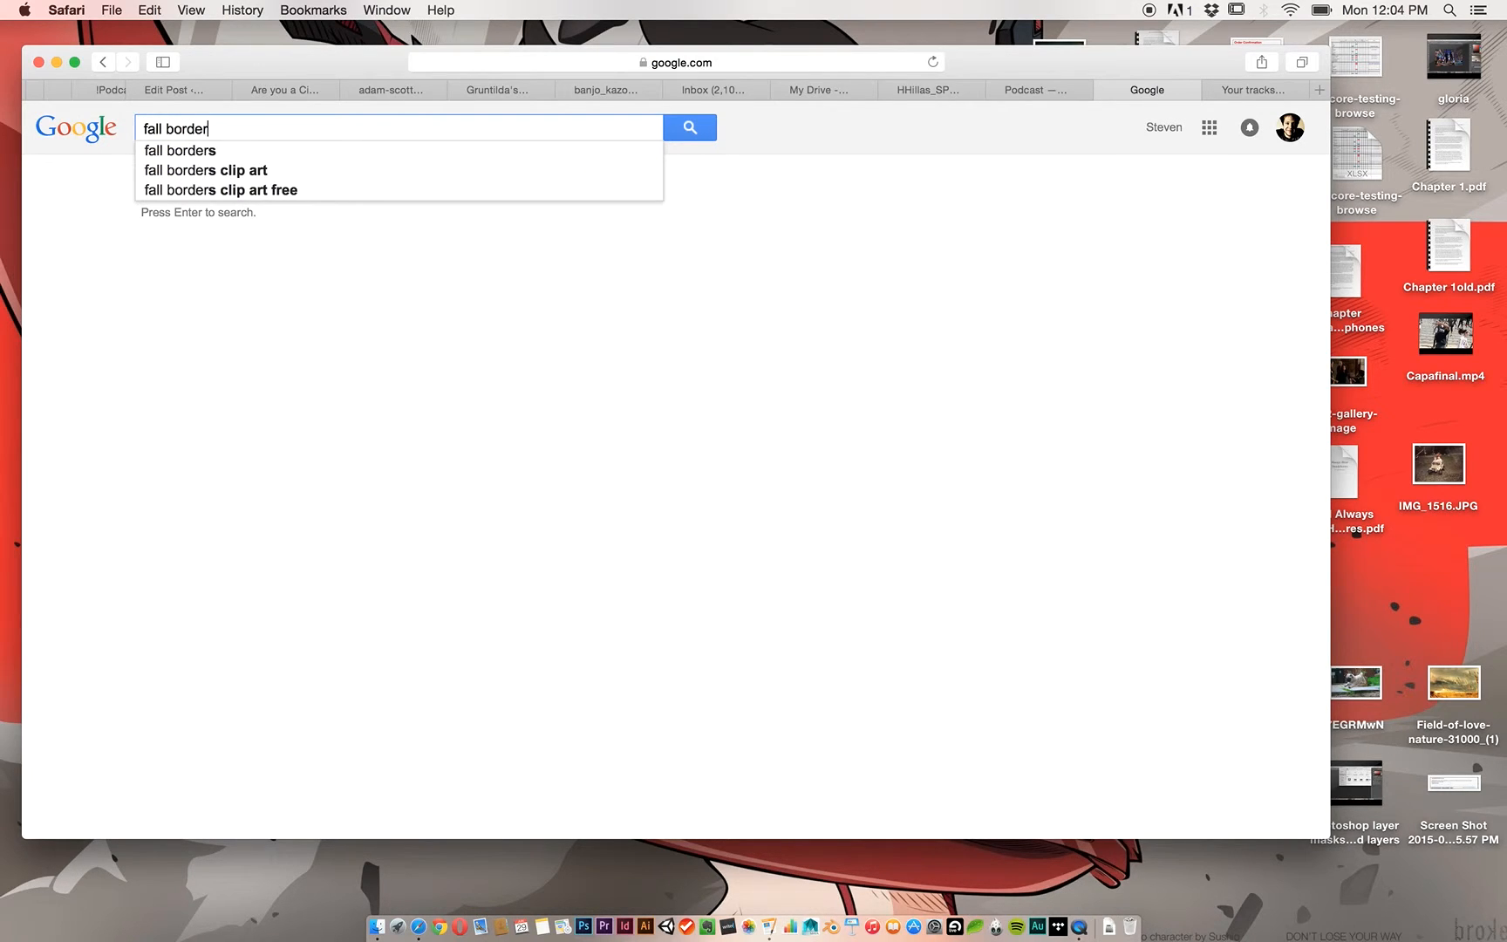
key("Return")
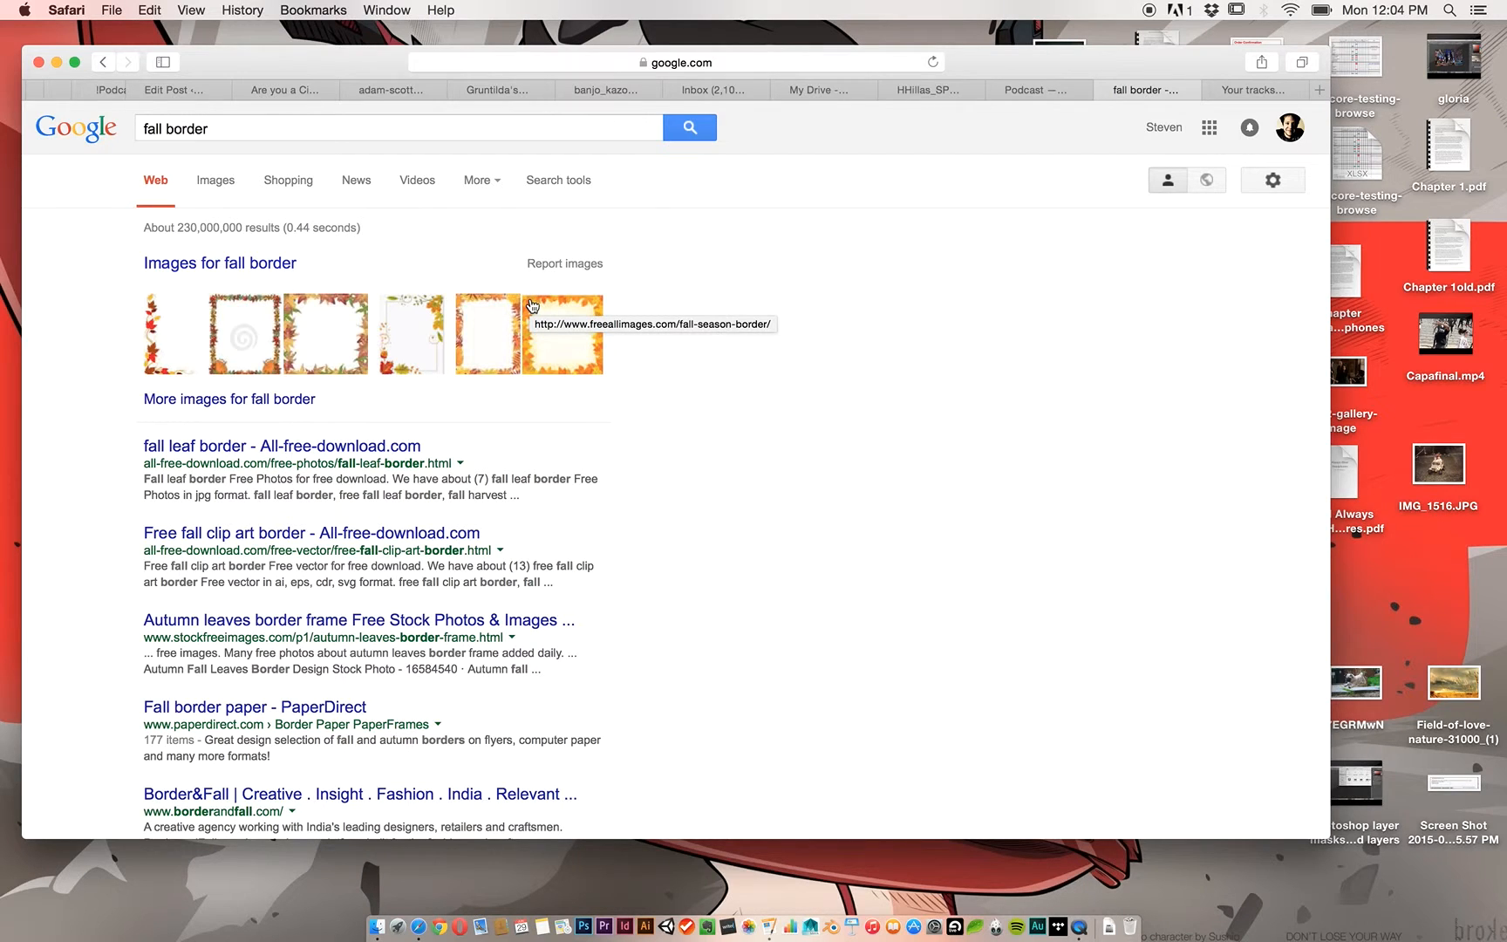
left_click(218, 183)
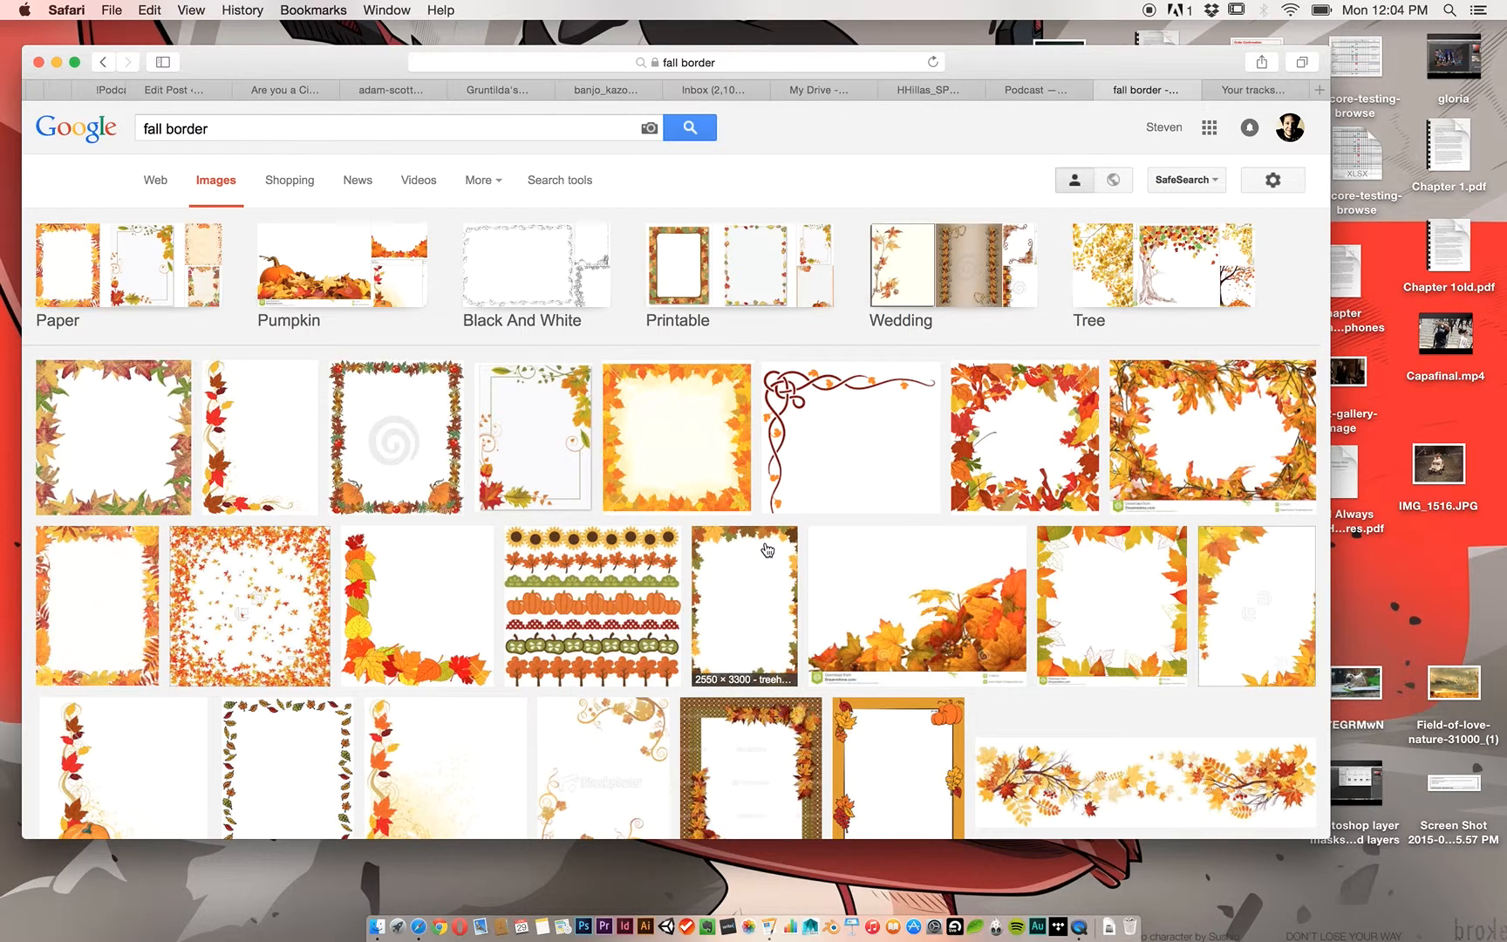
Filter the fall border image results to large size only.
scroll(766, 545, "down", 1)
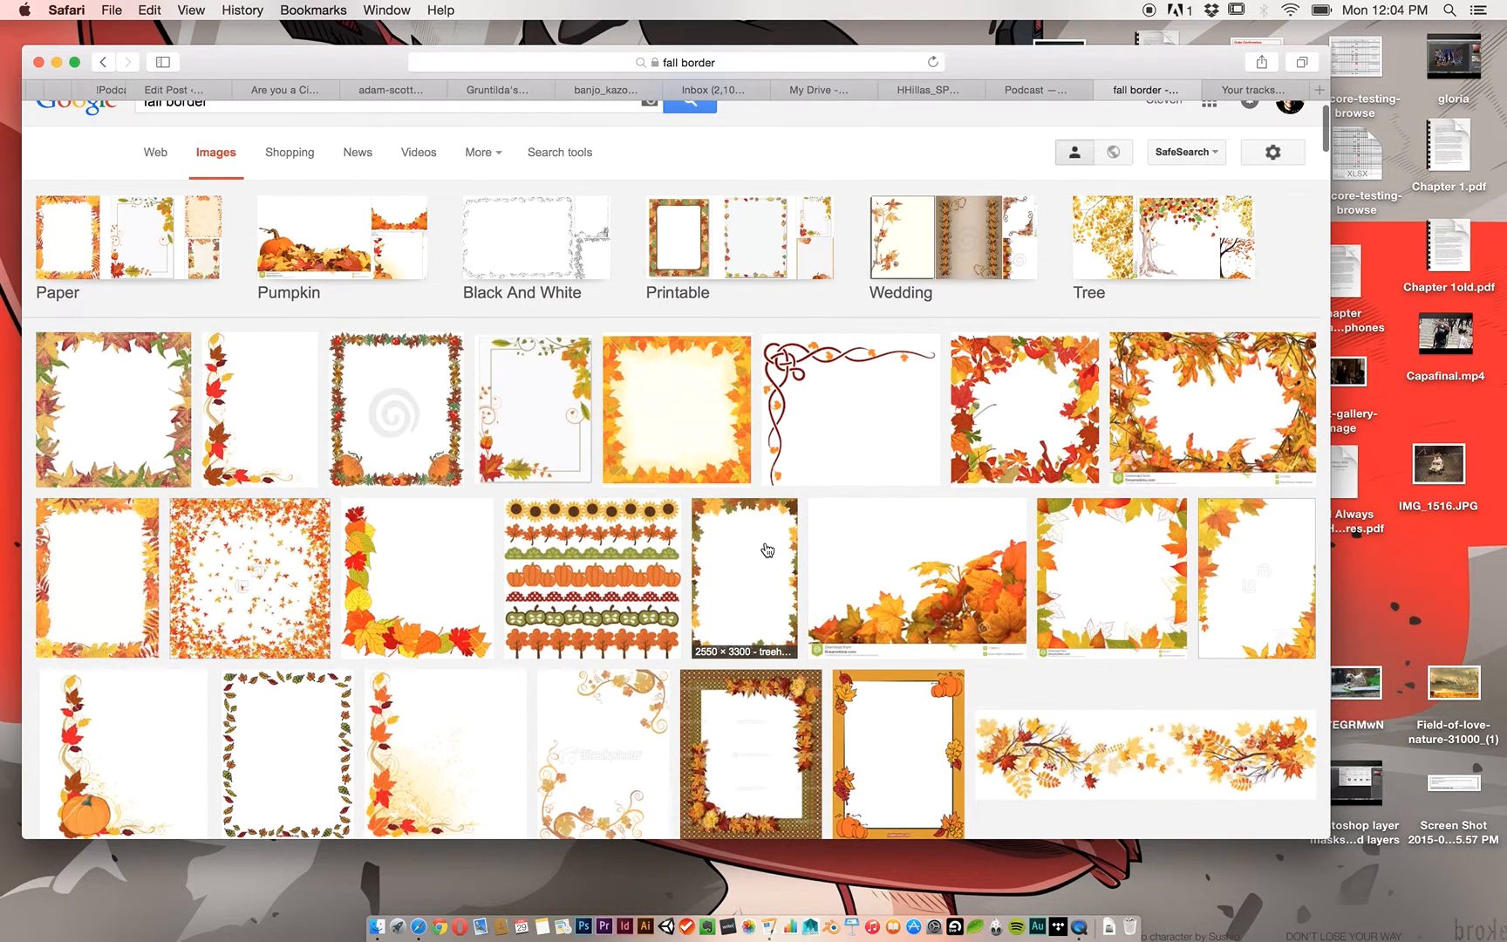
scroll(766, 545, "up", 1)
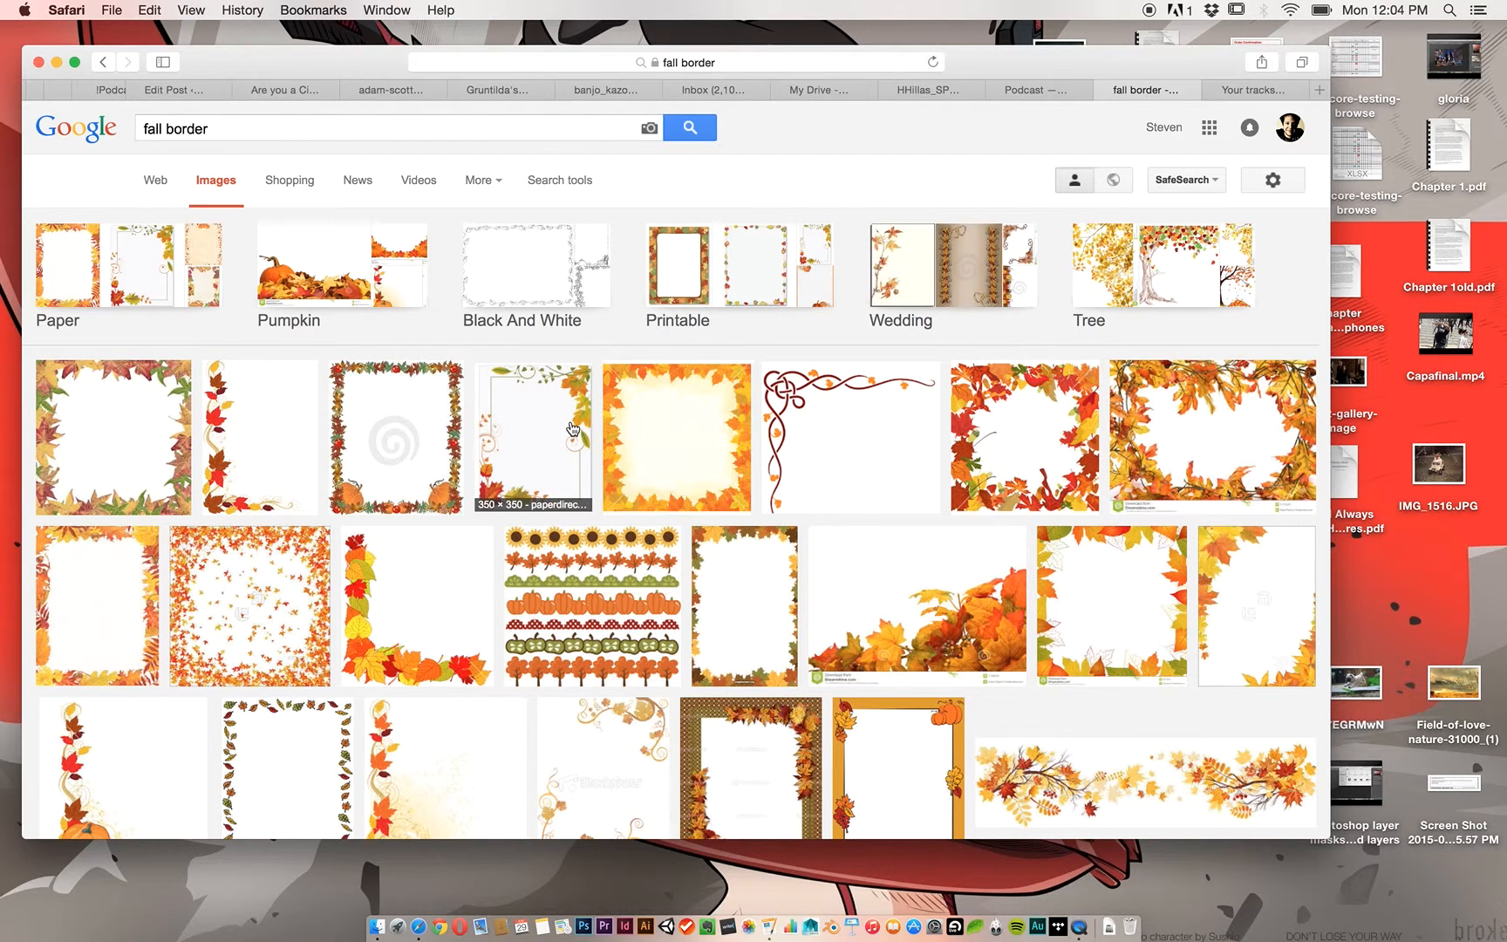
left_click(568, 183)
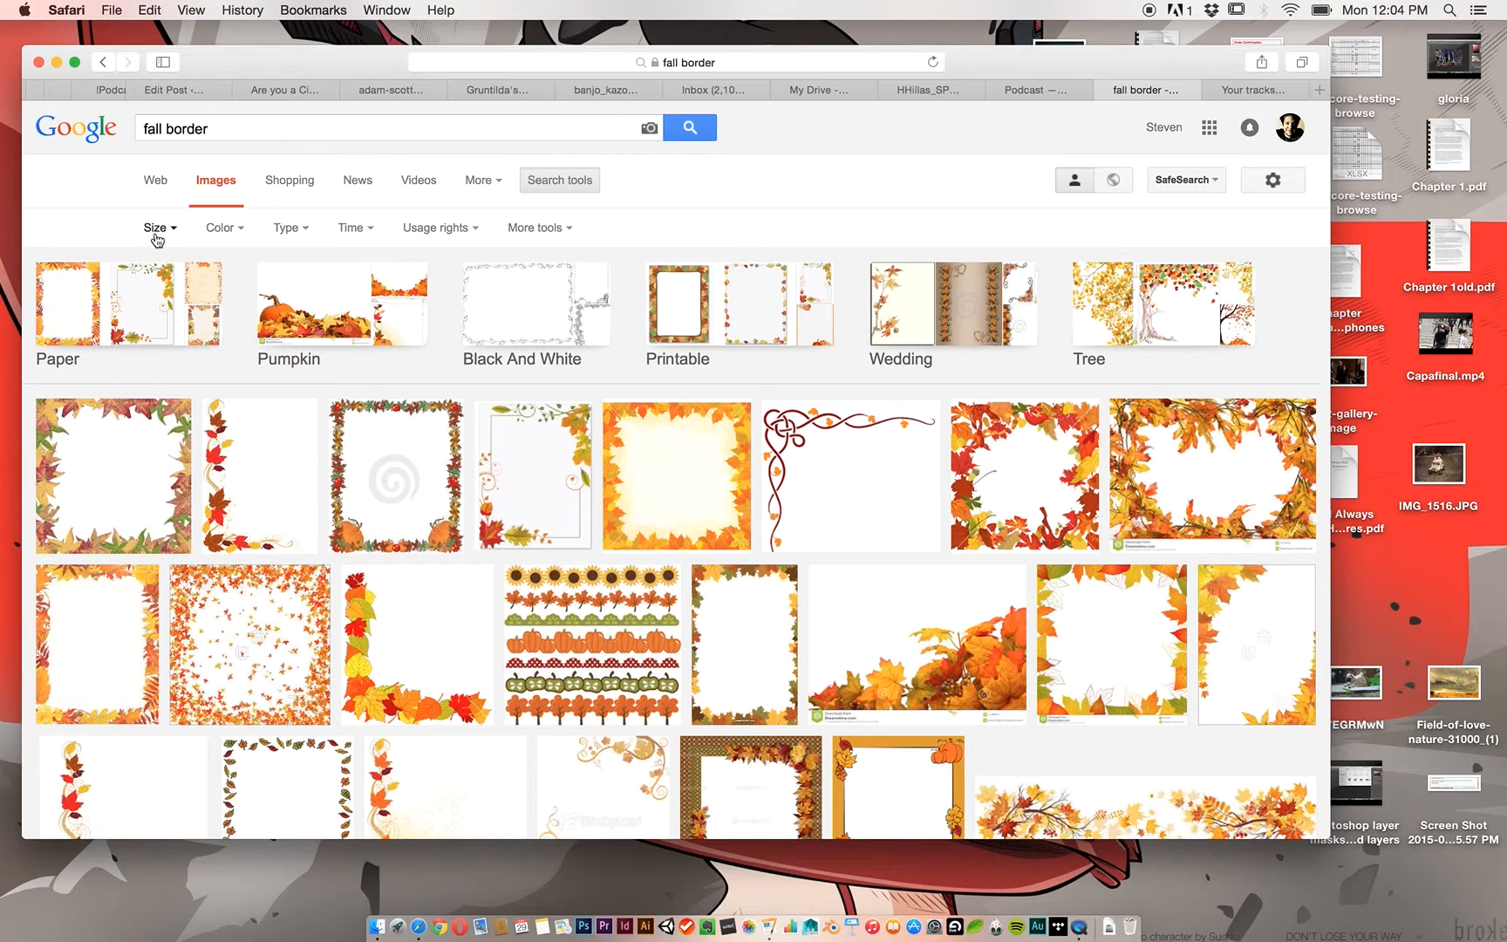
left_click(155, 228)
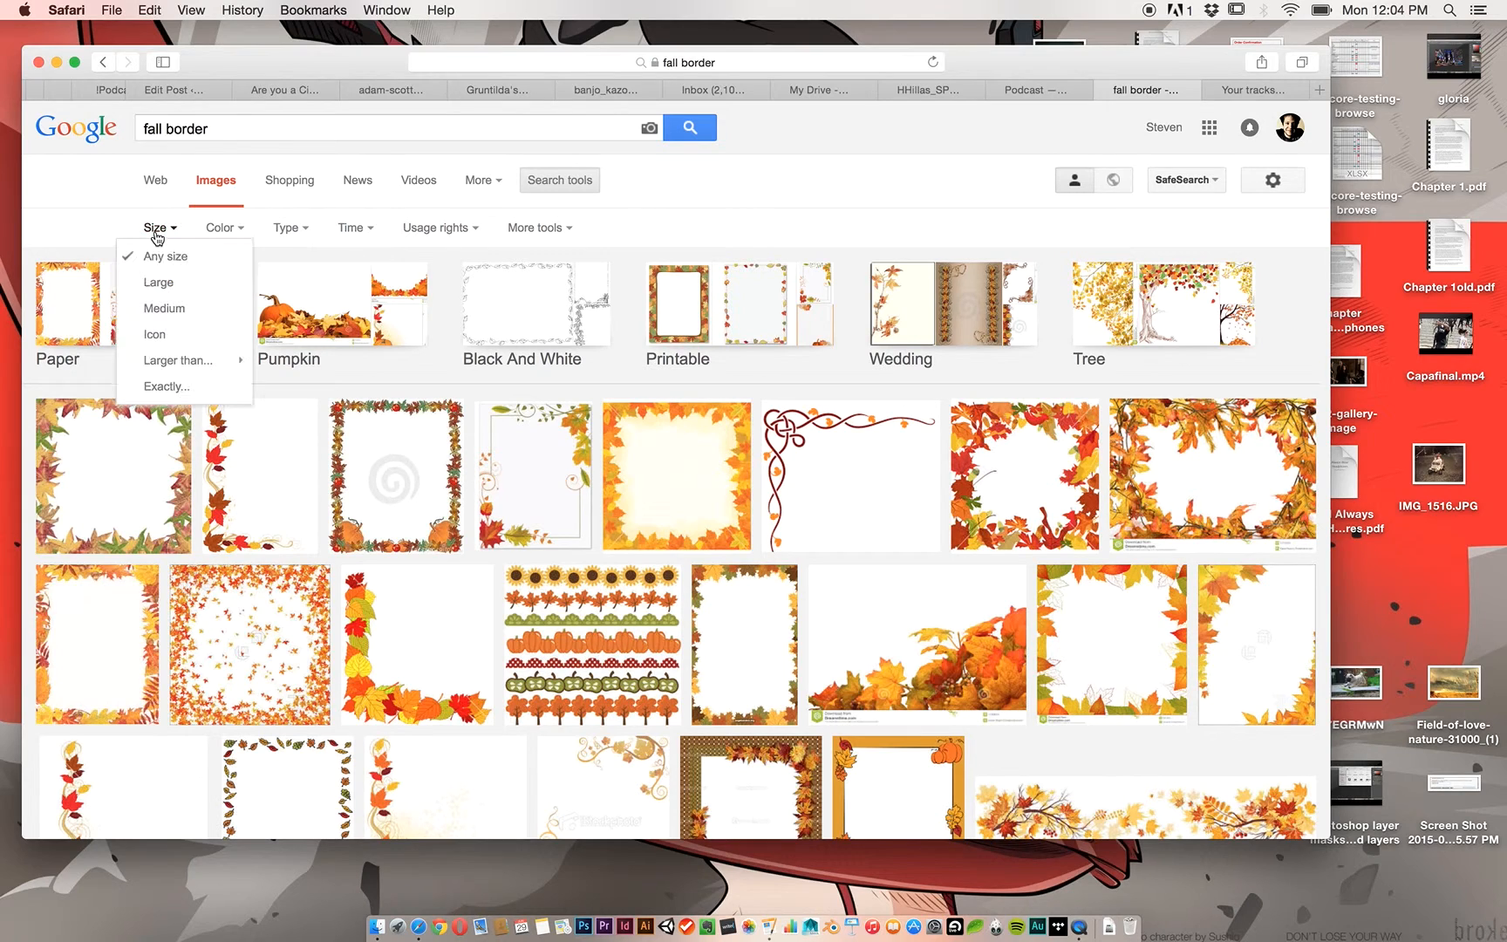
left_click(158, 282)
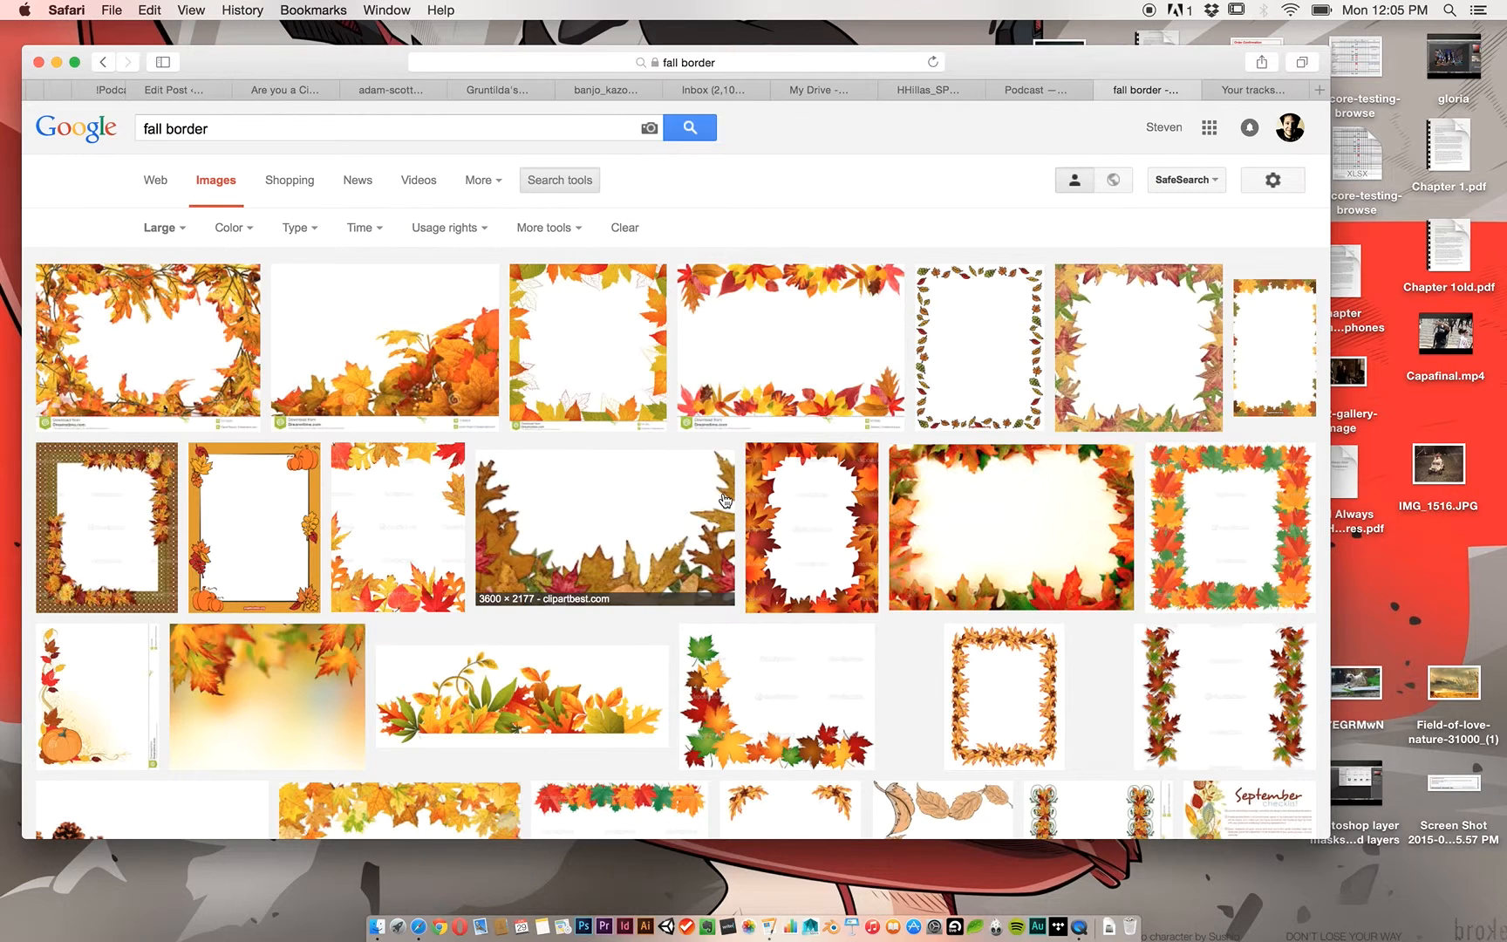
Select the Transparent Autumn Border PNG Clipart result and open its full-size image in Preview.
left_click(520, 703)
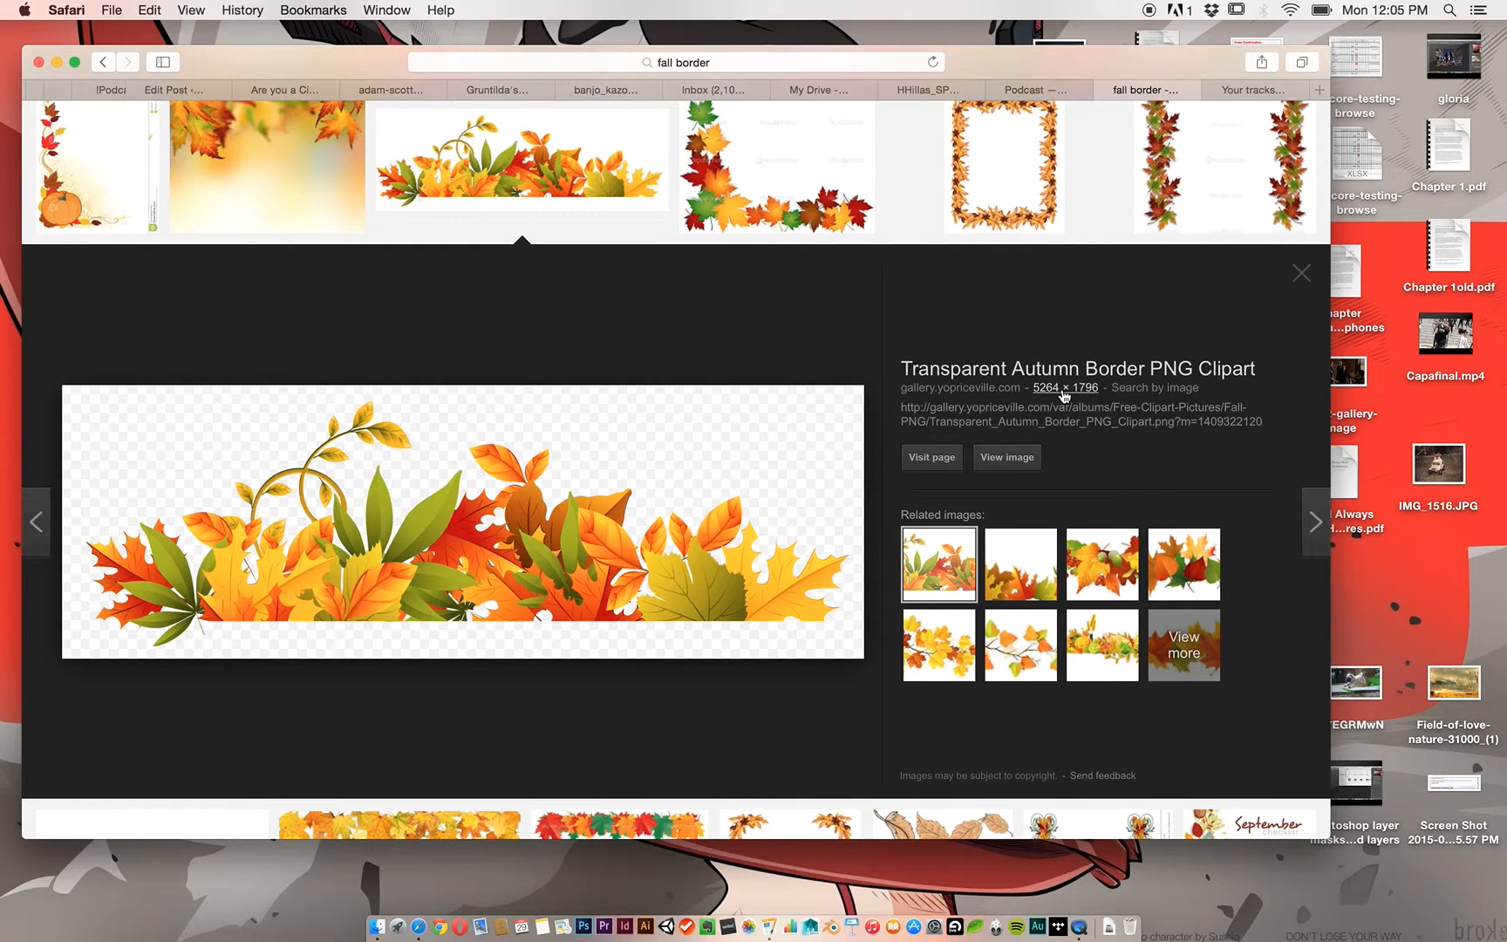
left_click(1015, 463, "alt")
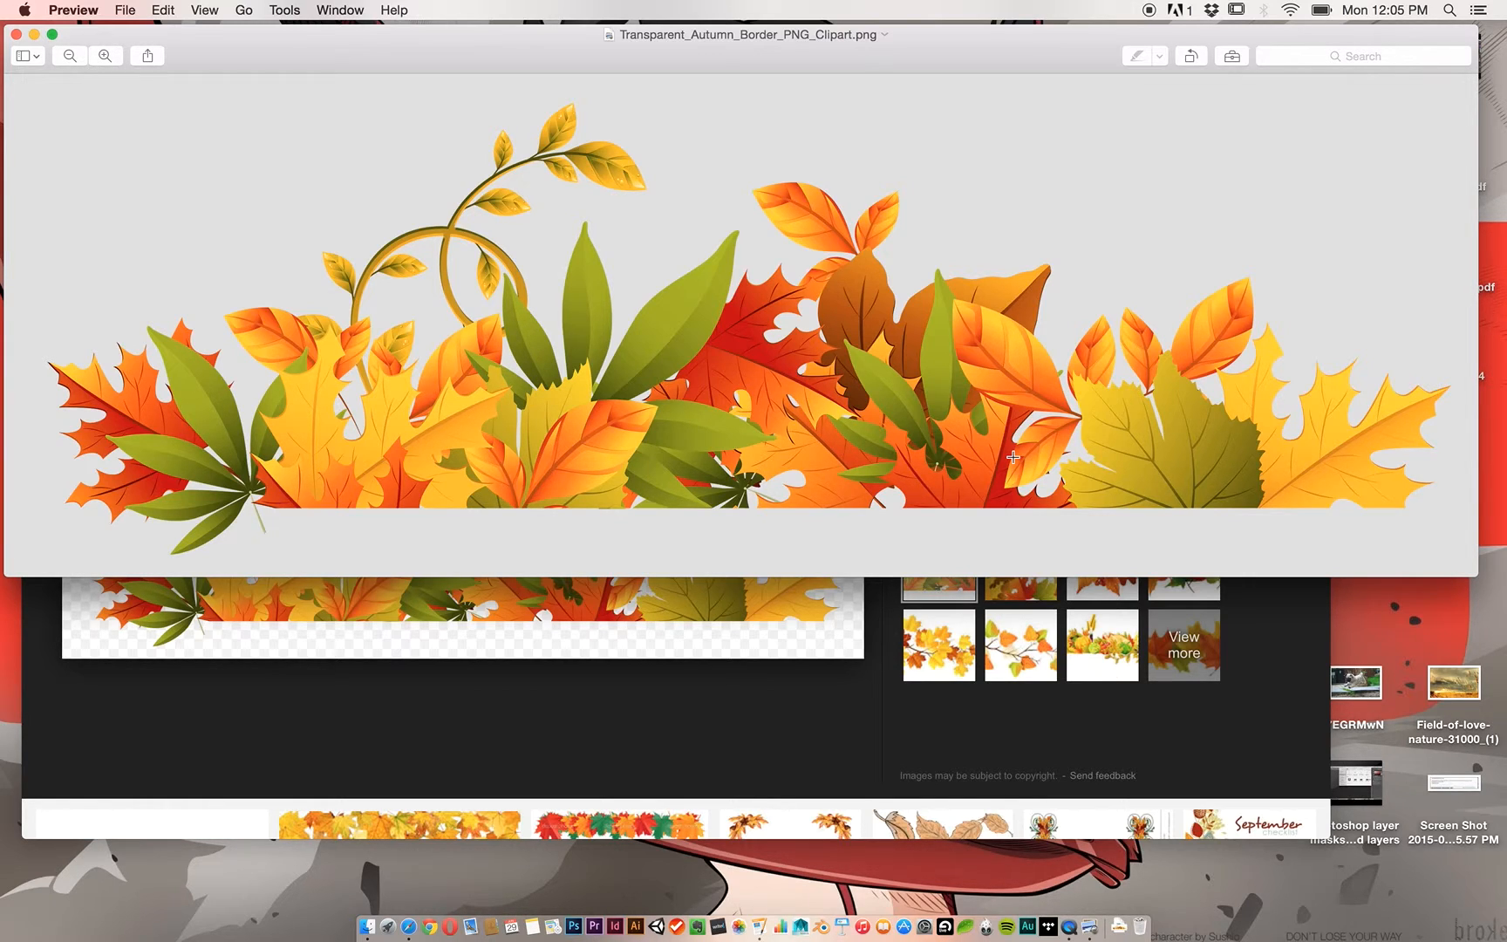
Switch back to Safari and save the Decorative Autumn Leaves PNG clipart image to the Desktop.
key("super+Tab")
left_click(1012, 452)
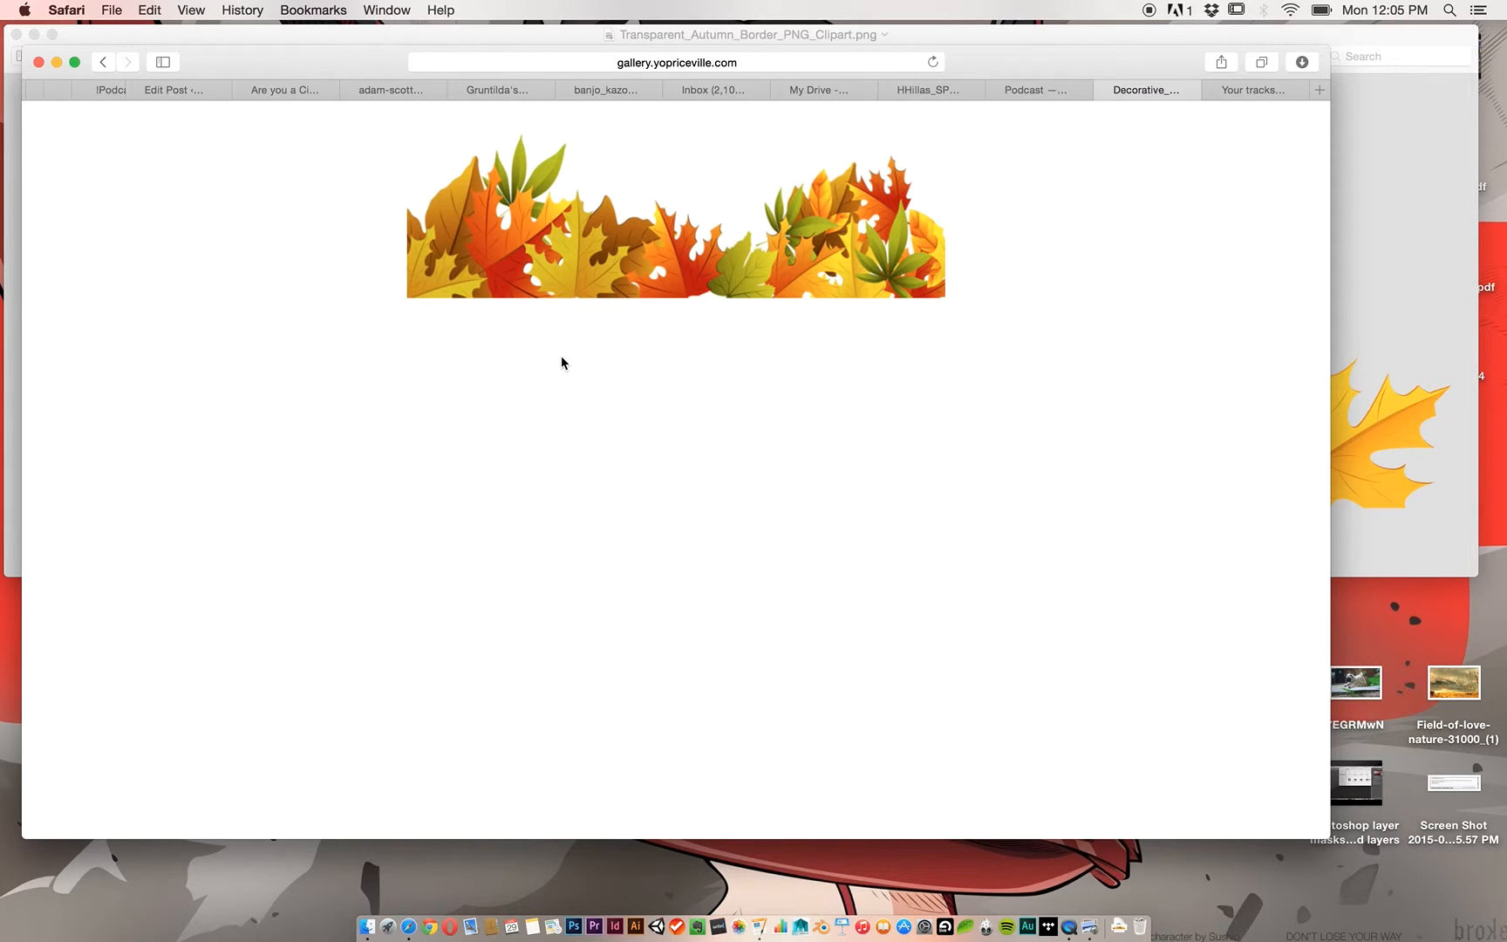
right_click(653, 278)
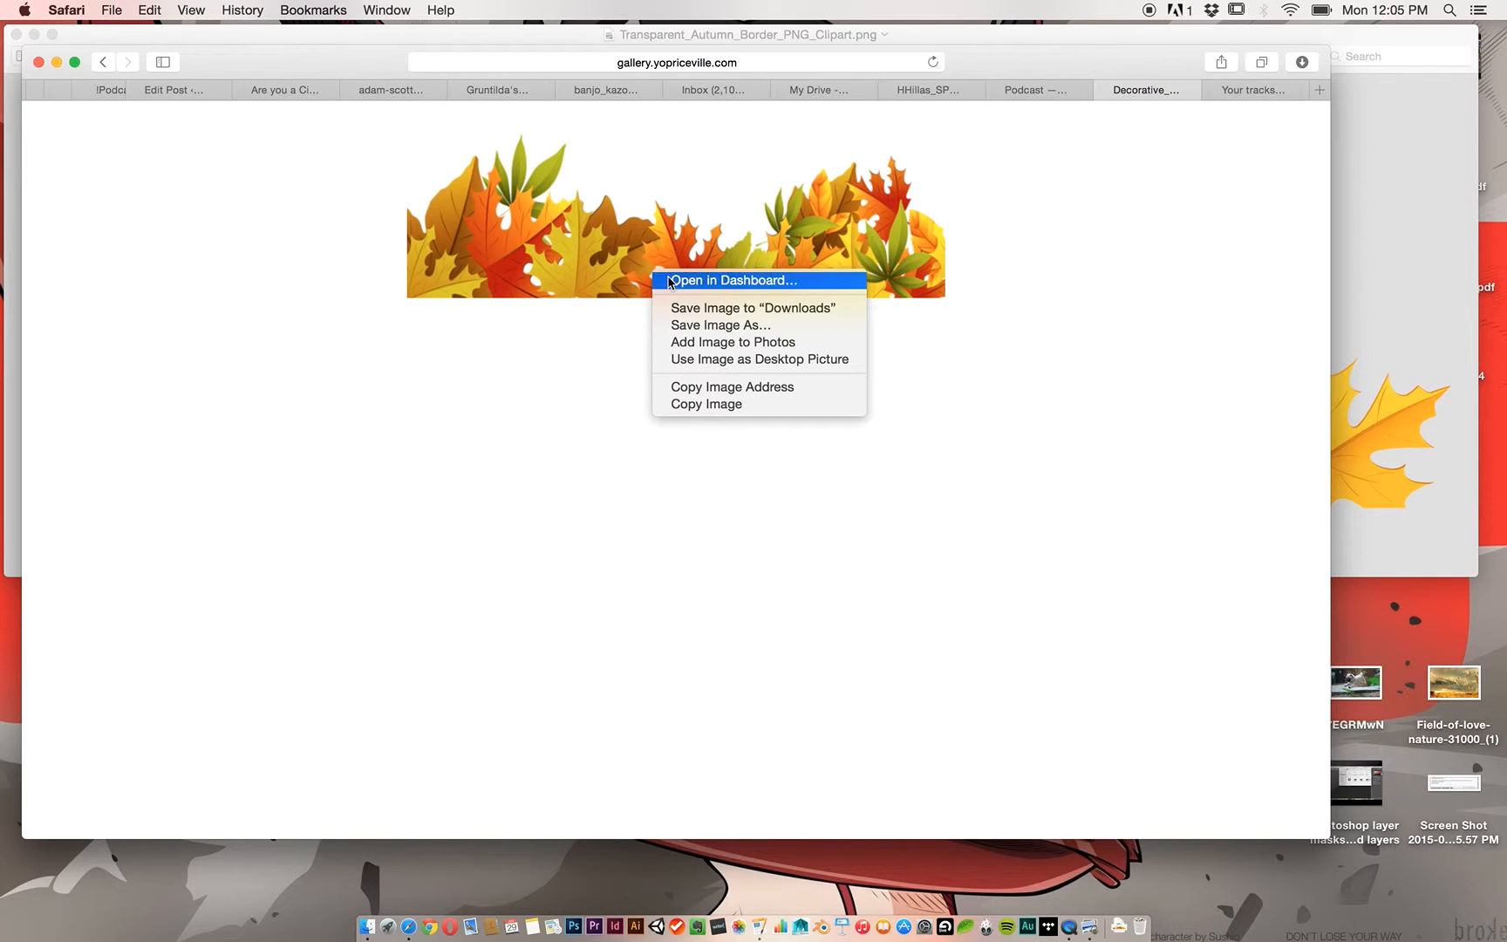
left_click(688, 325)
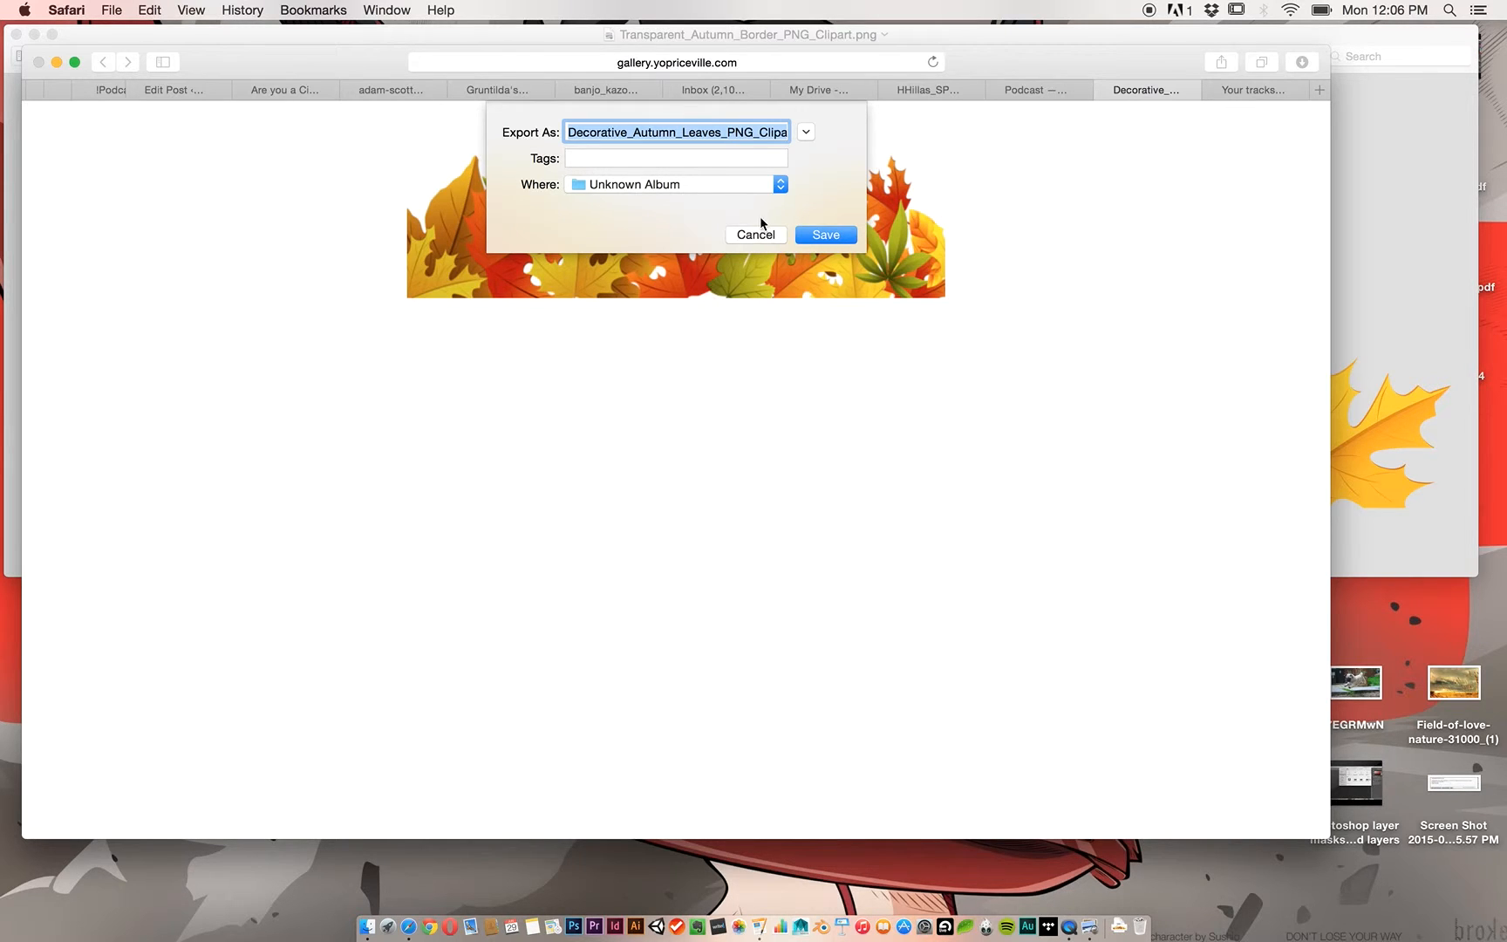
left_click(779, 186)
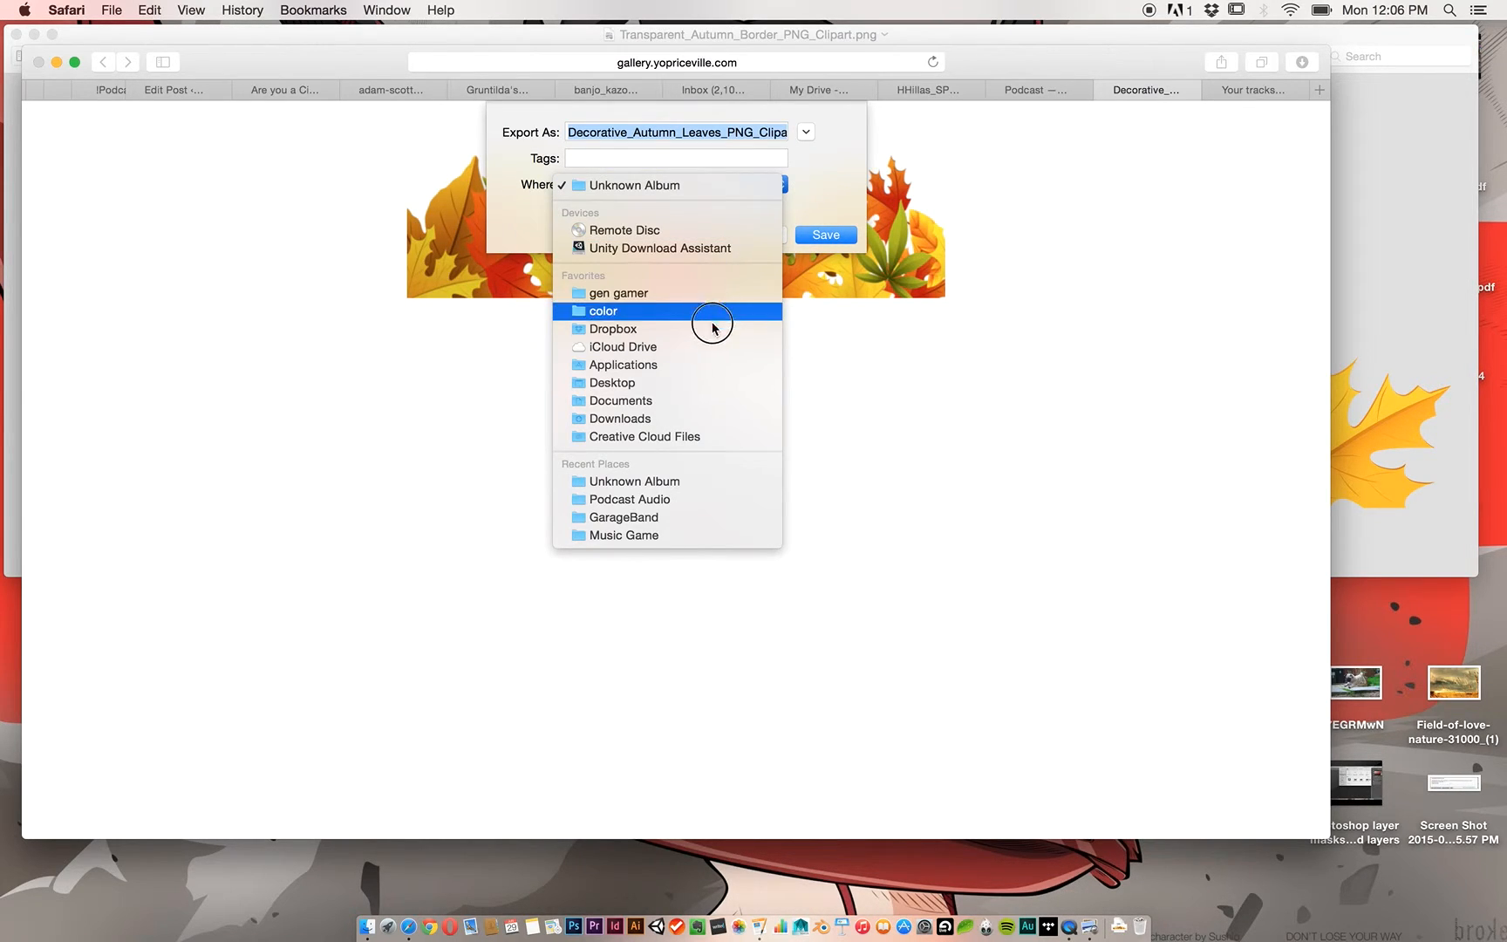
left_click(688, 383)
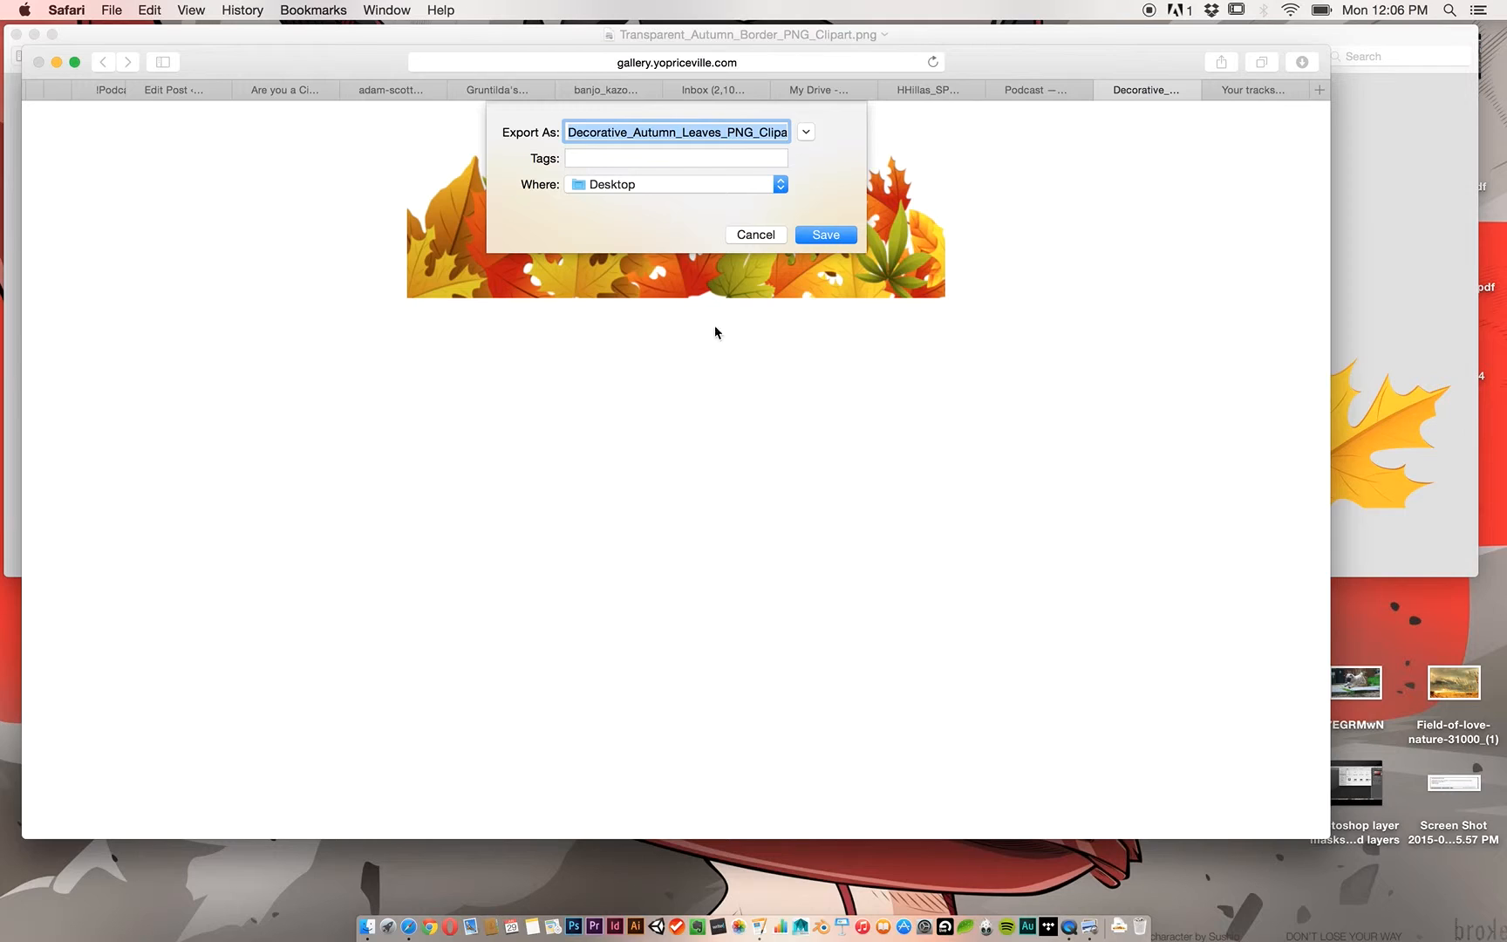
left_click(818, 233)
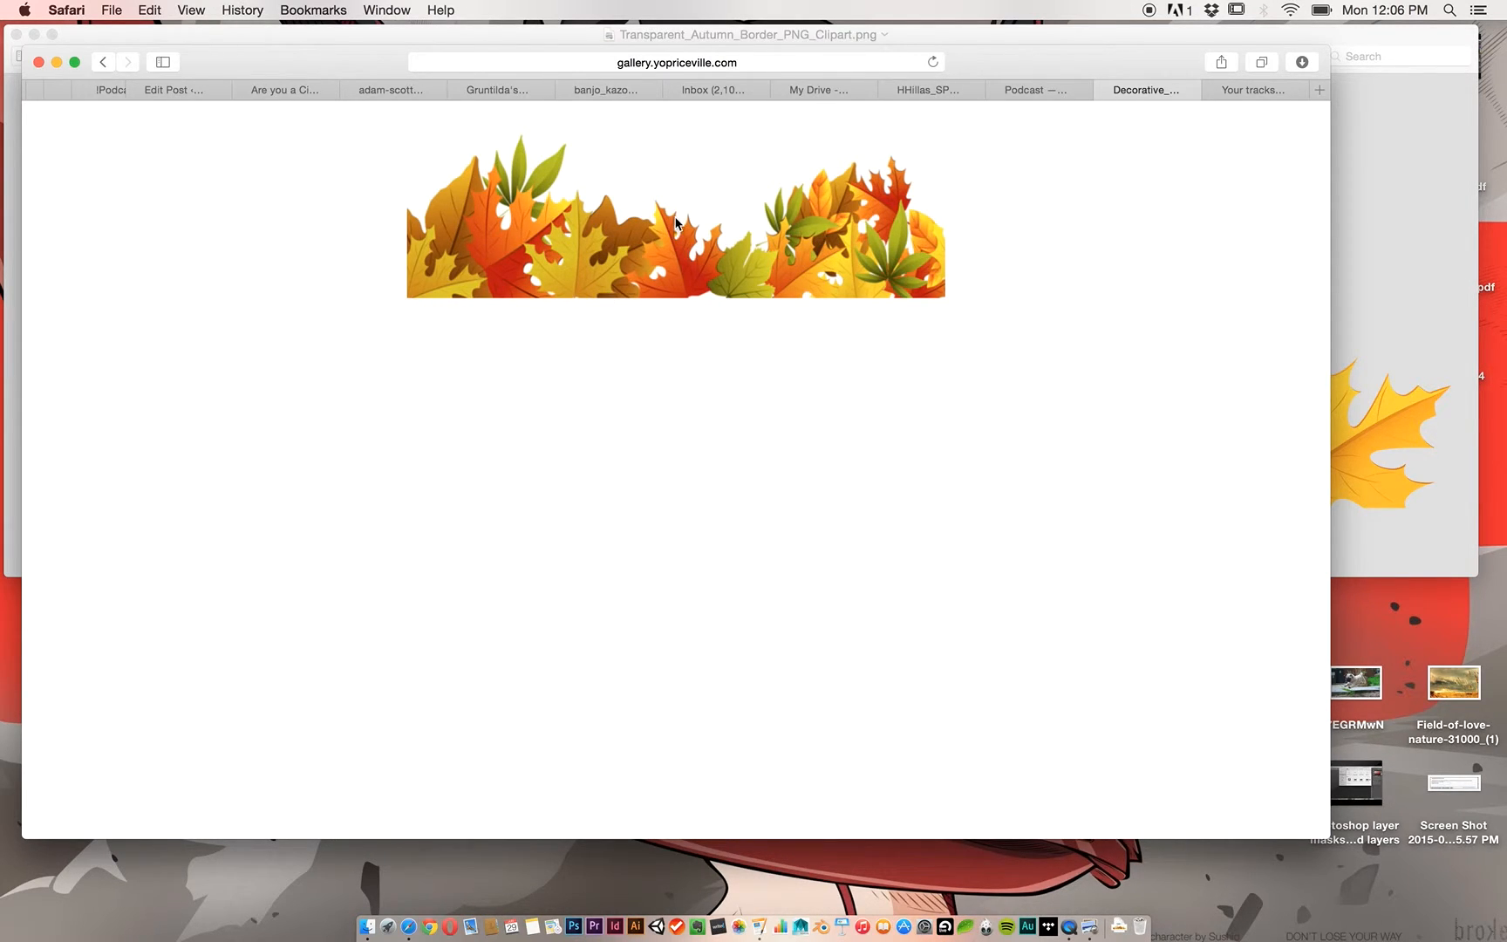
Return to Preview and try to place Transparent_Autumn_Border_PNG_Clipart.png on the Desktop straight from its open window.
left_click(958, 39)
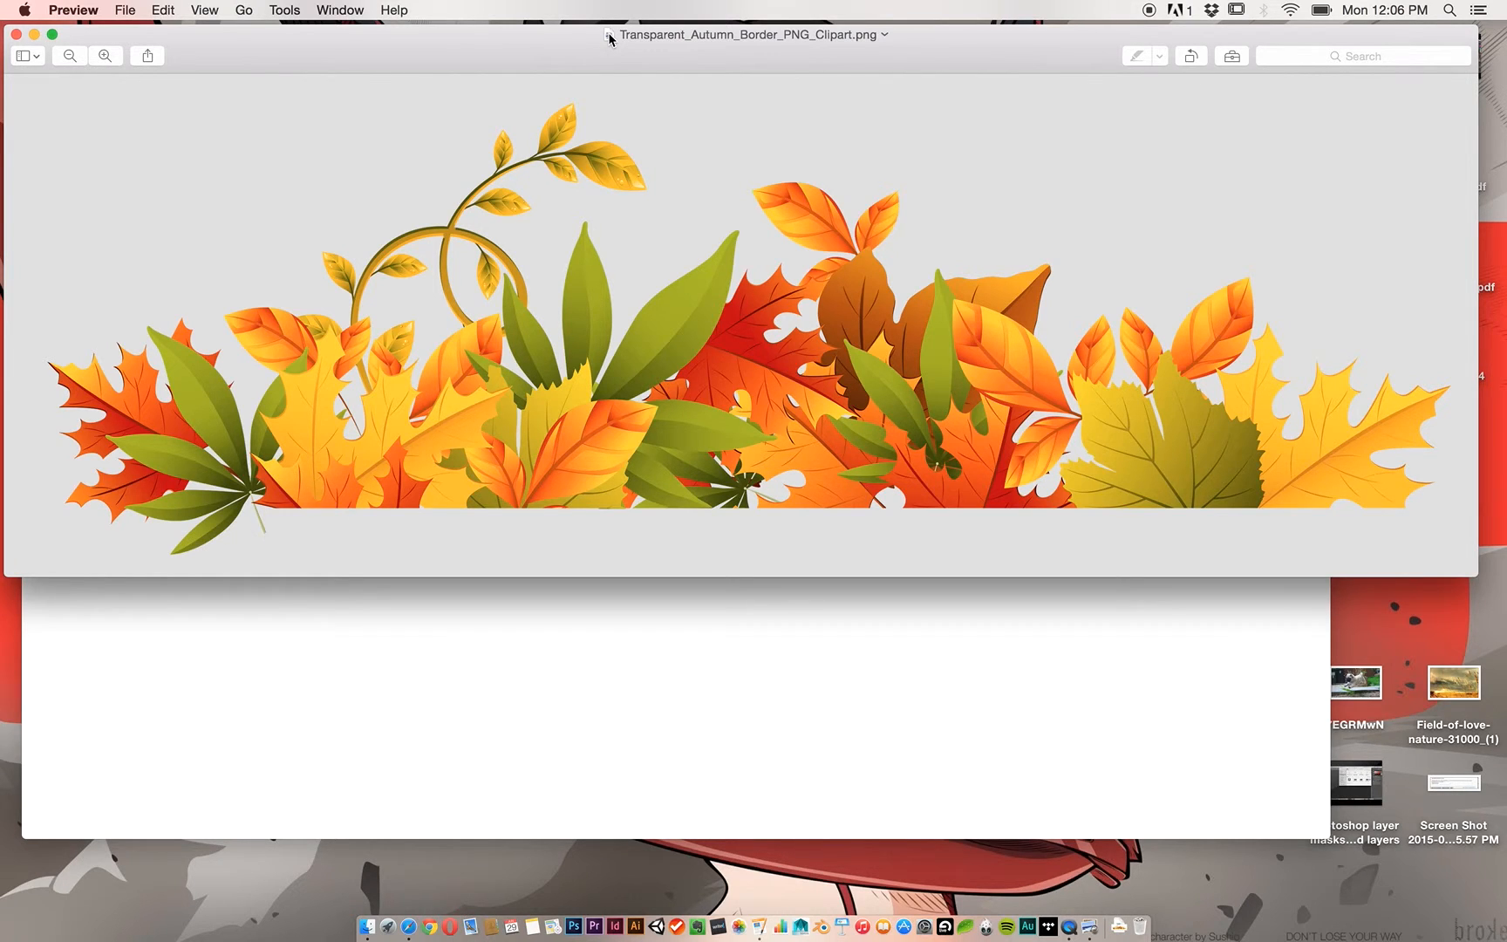
left_click_drag(609, 39, 1394, 615)
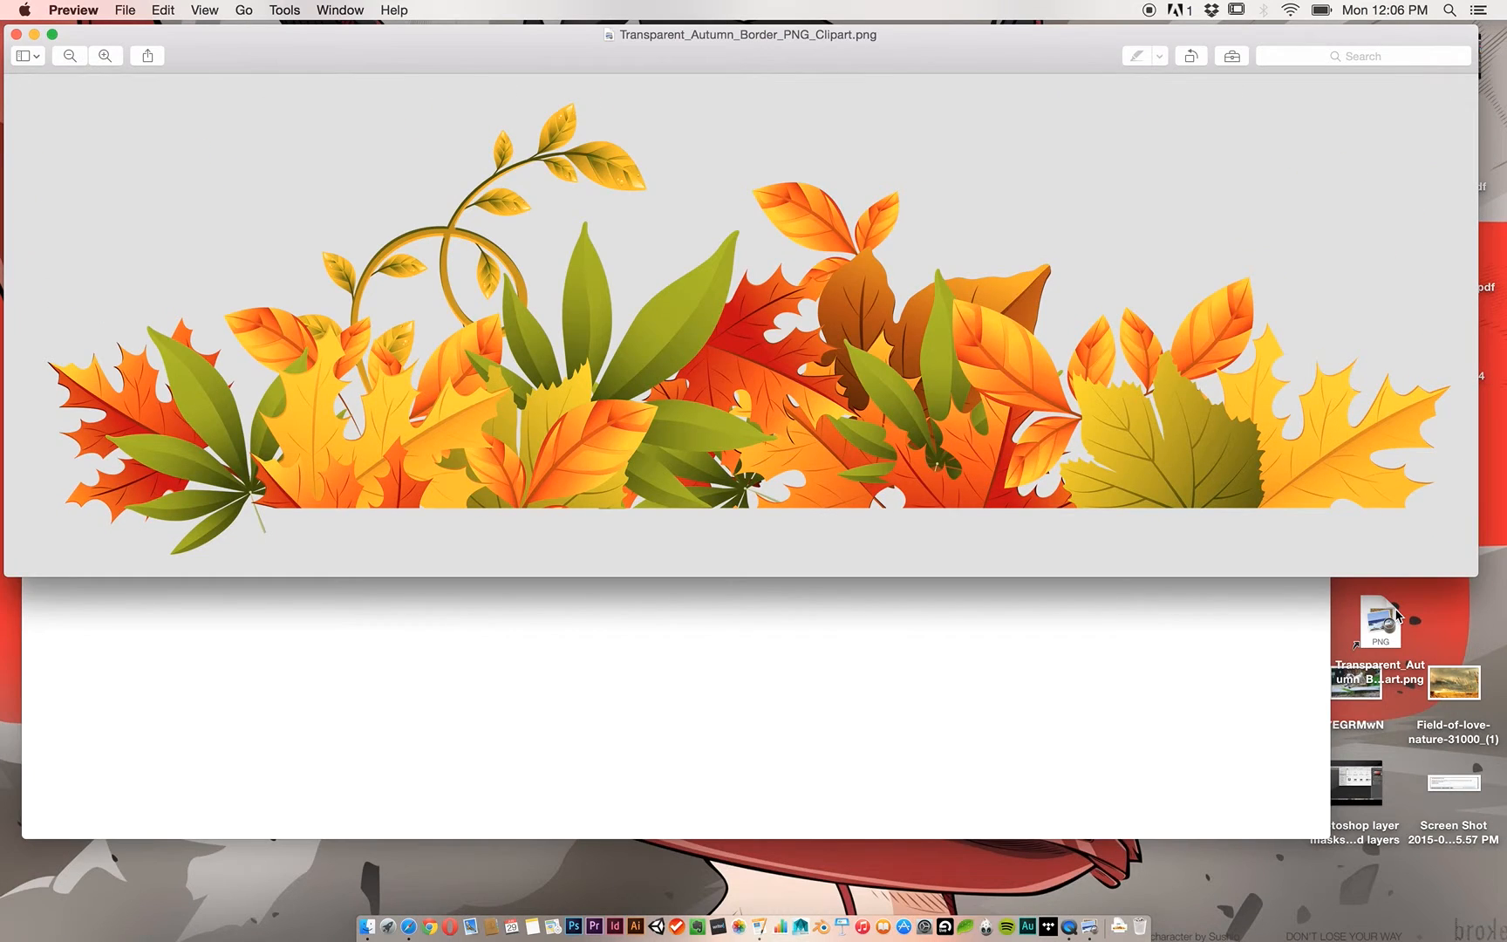
left_click_drag(1397, 616, 1389, 631)
left_click(1386, 631)
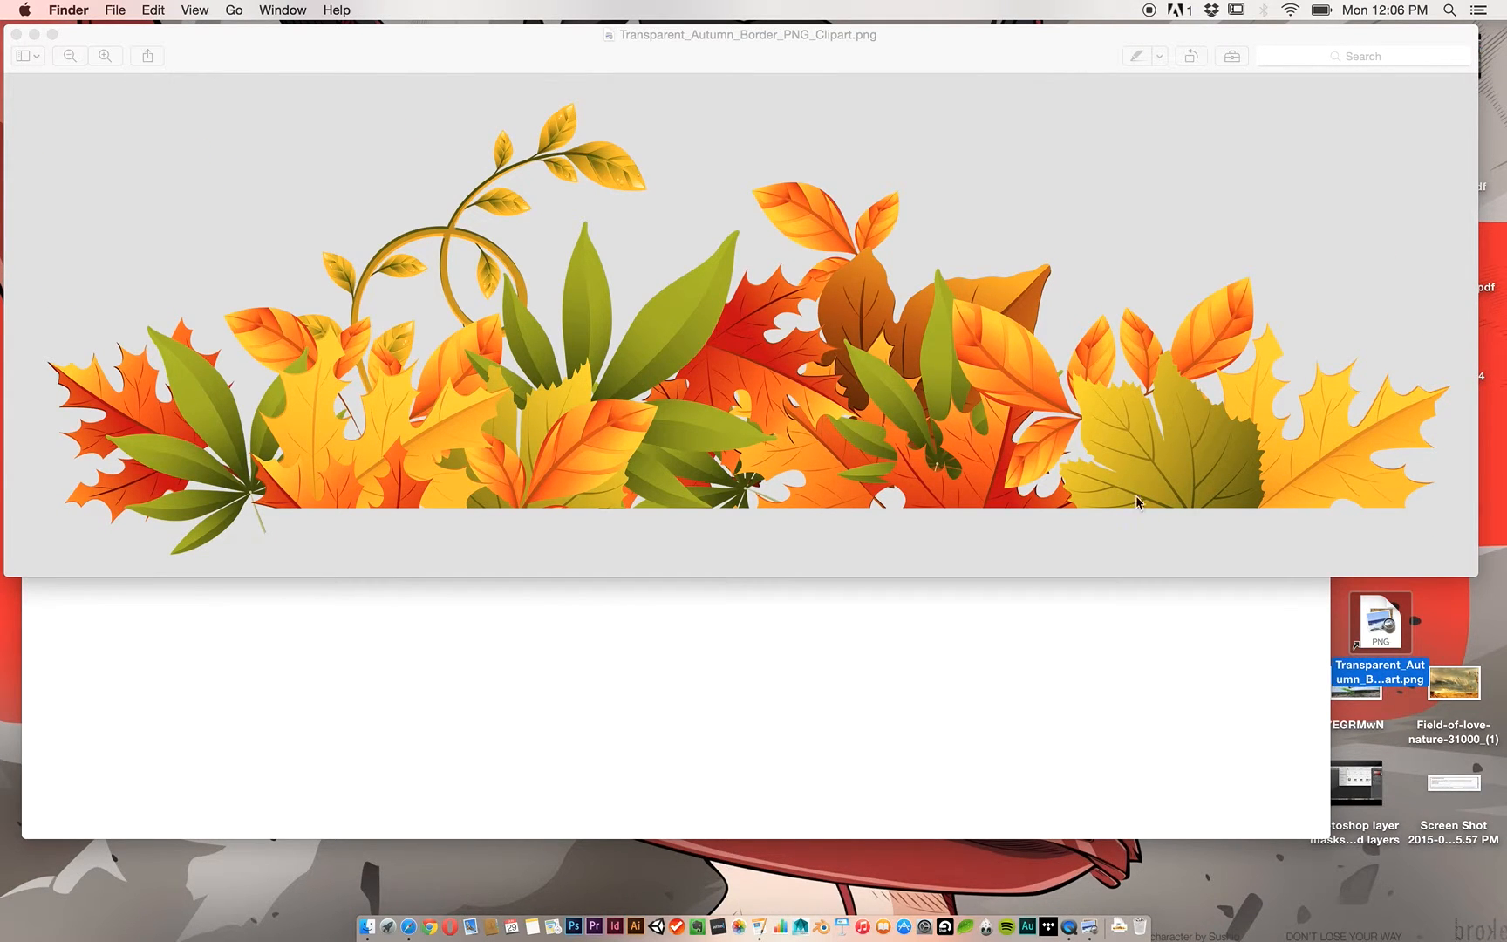
Export the Transparent Autumn Border clipart from Preview to the Desktop as a PNG with alpha, replacing the existing file, and select it.
left_click(565, 34)
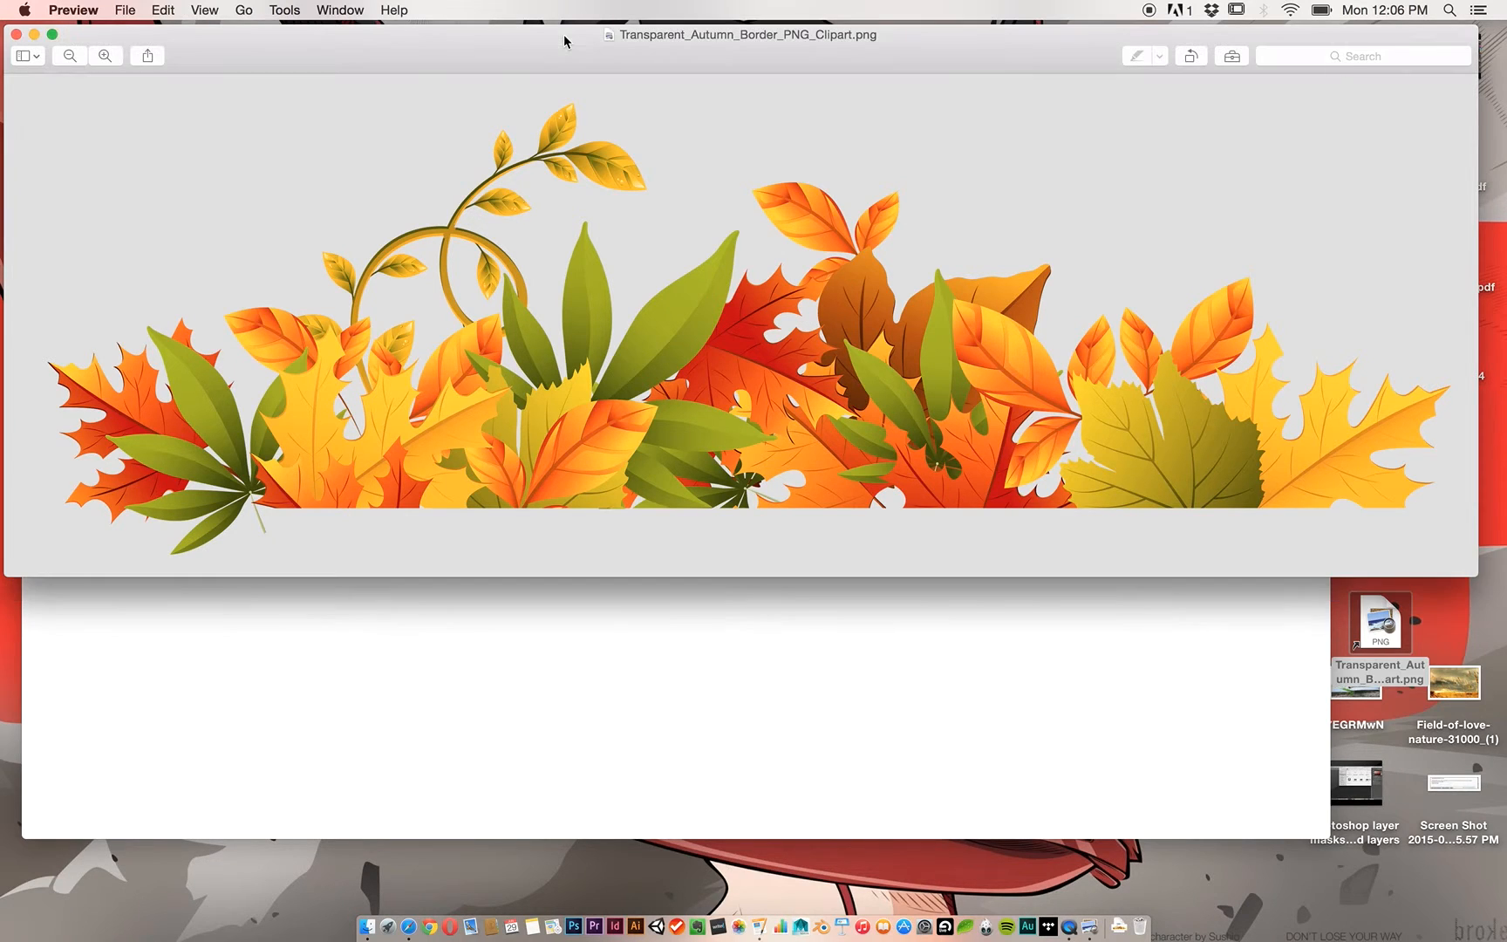
left_click(128, 10)
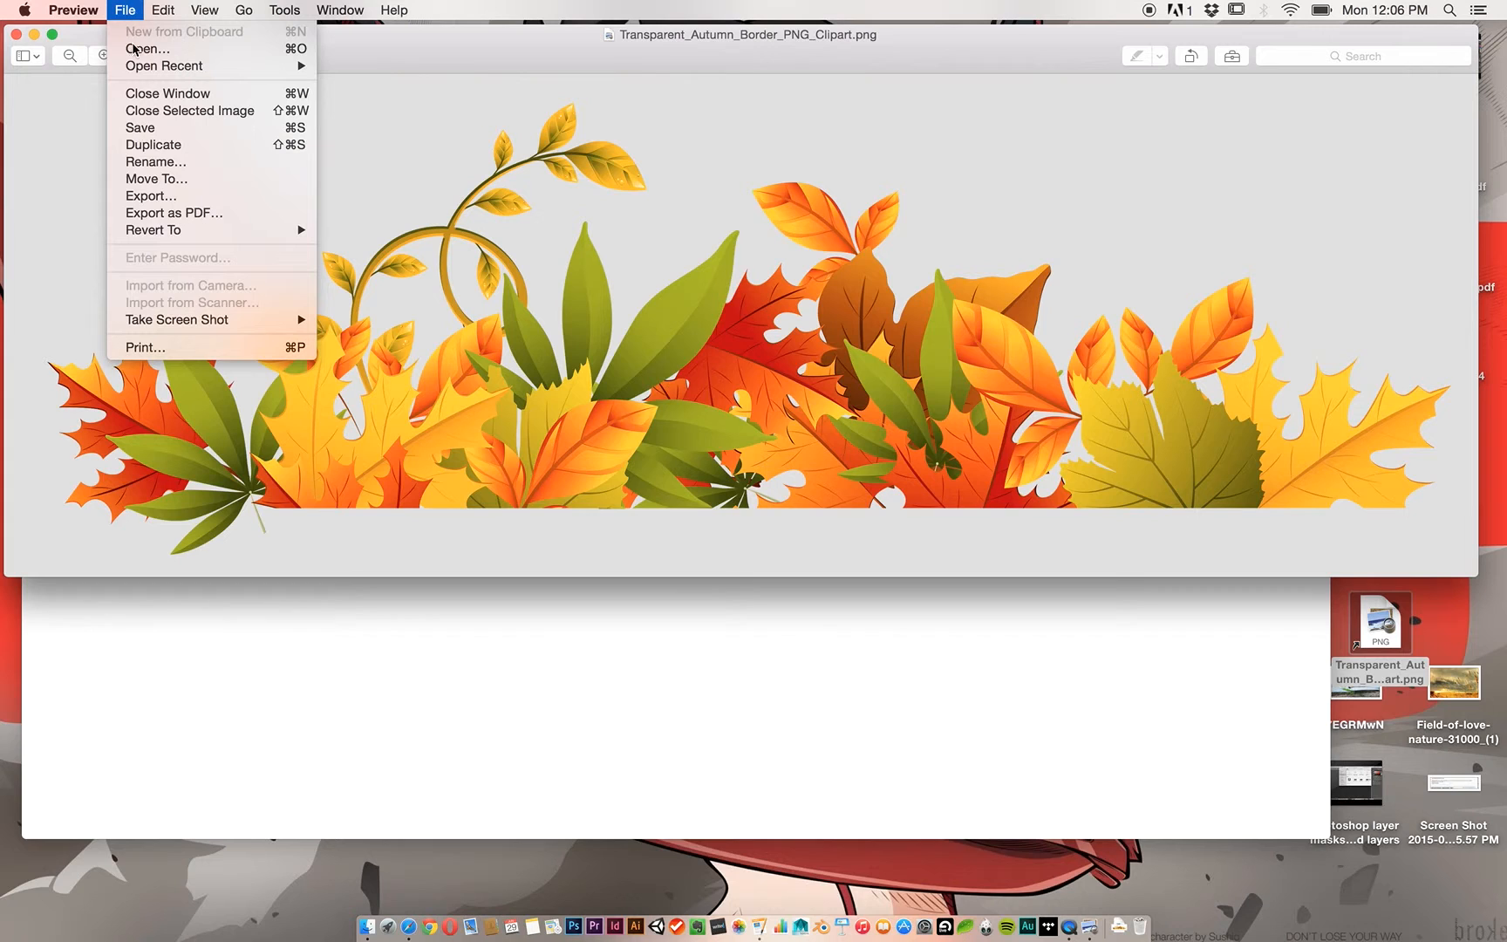
left_click(148, 197)
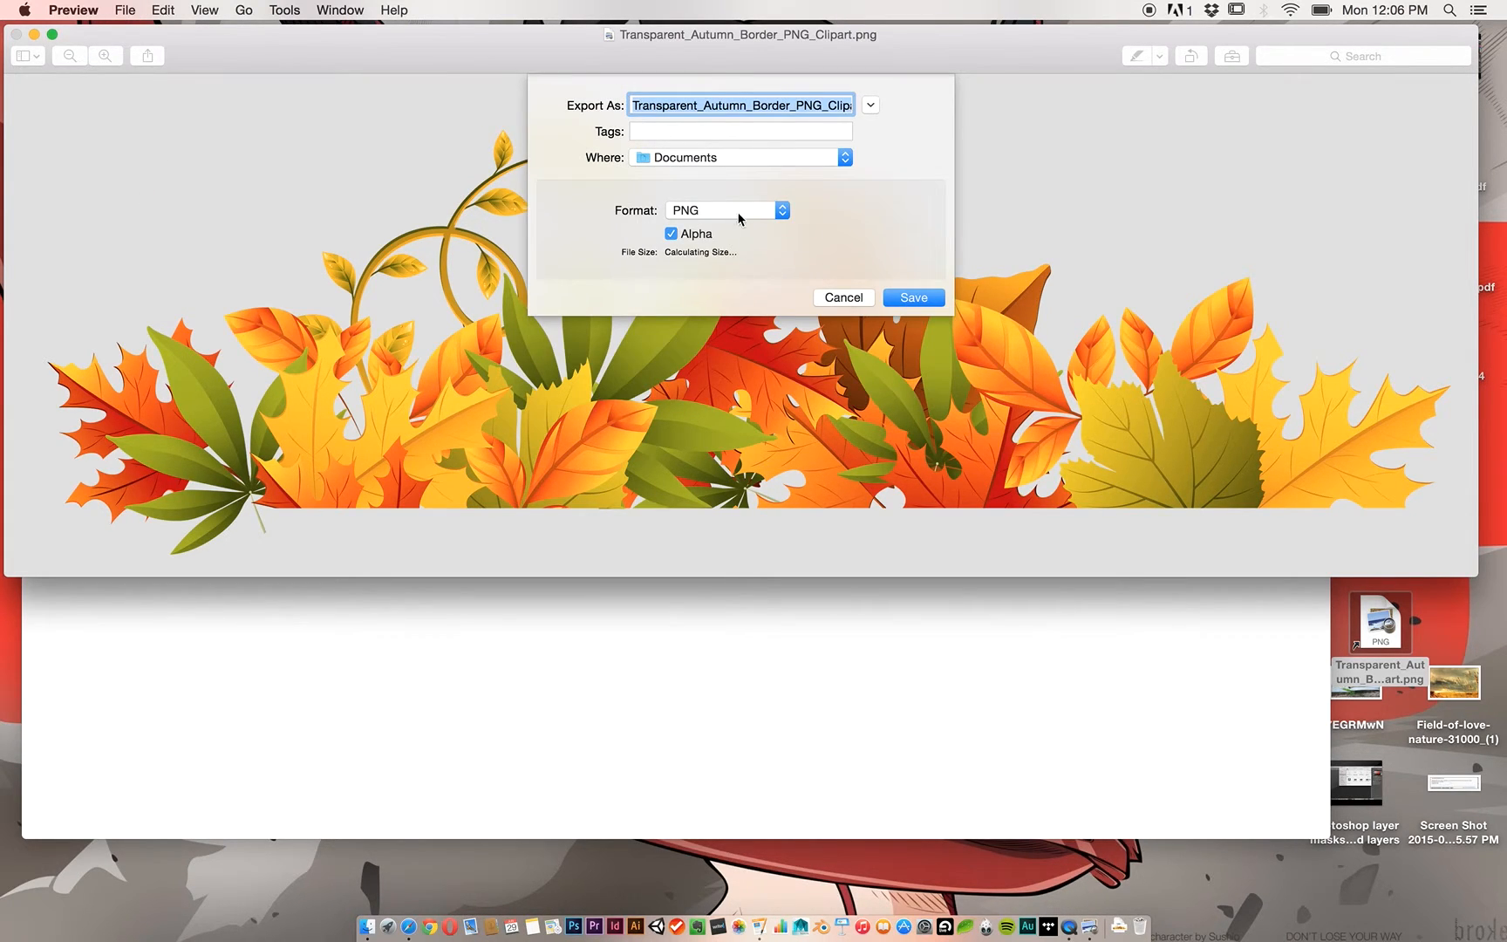
left_click(742, 159)
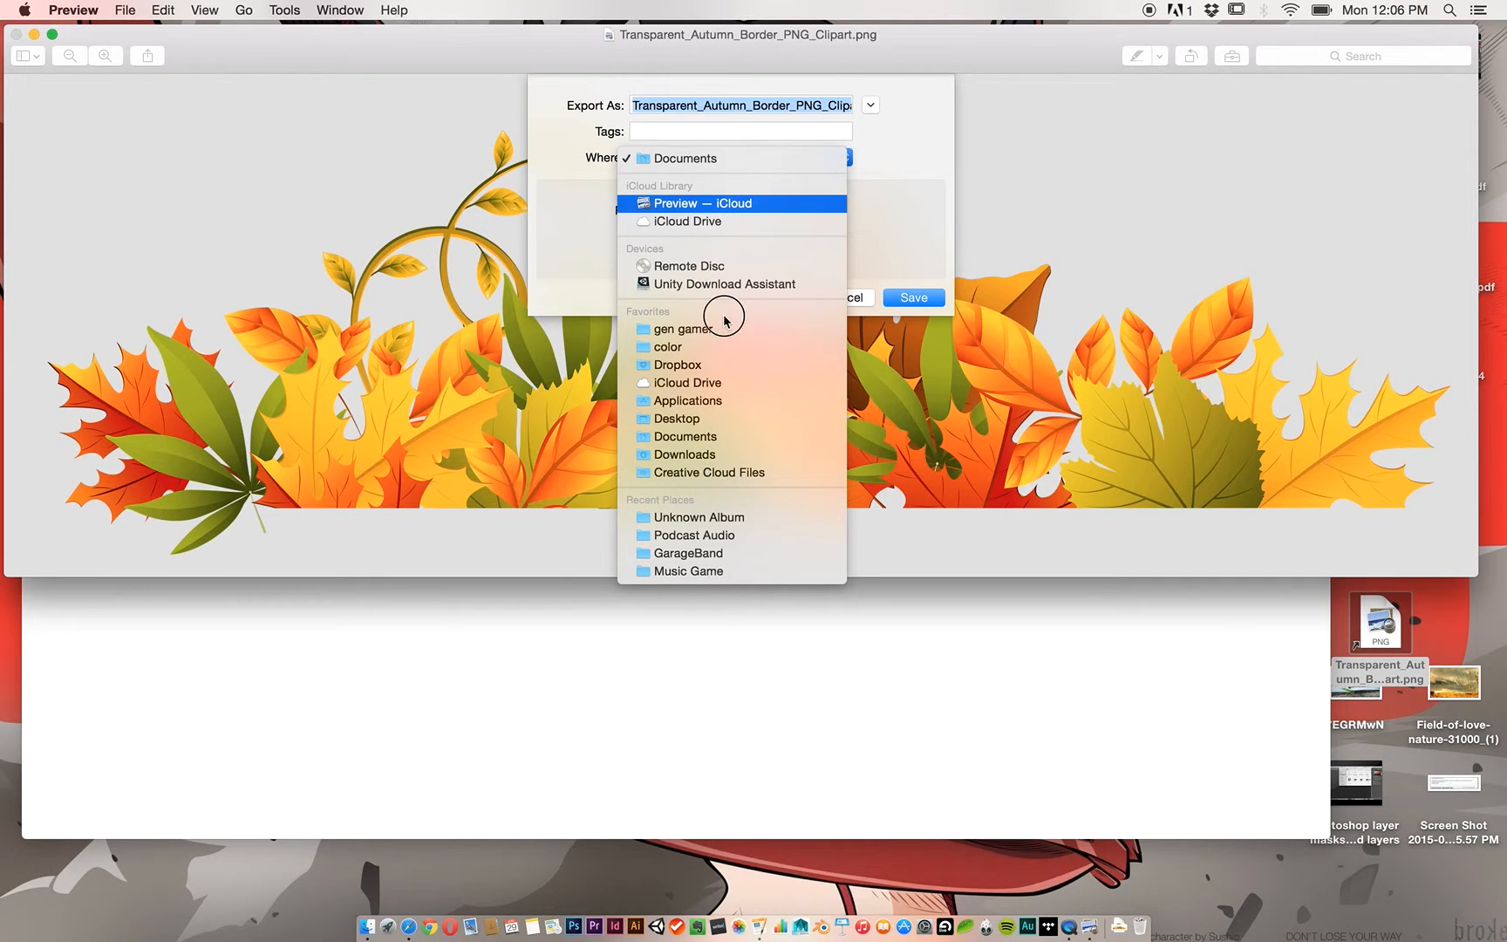
left_click(707, 421)
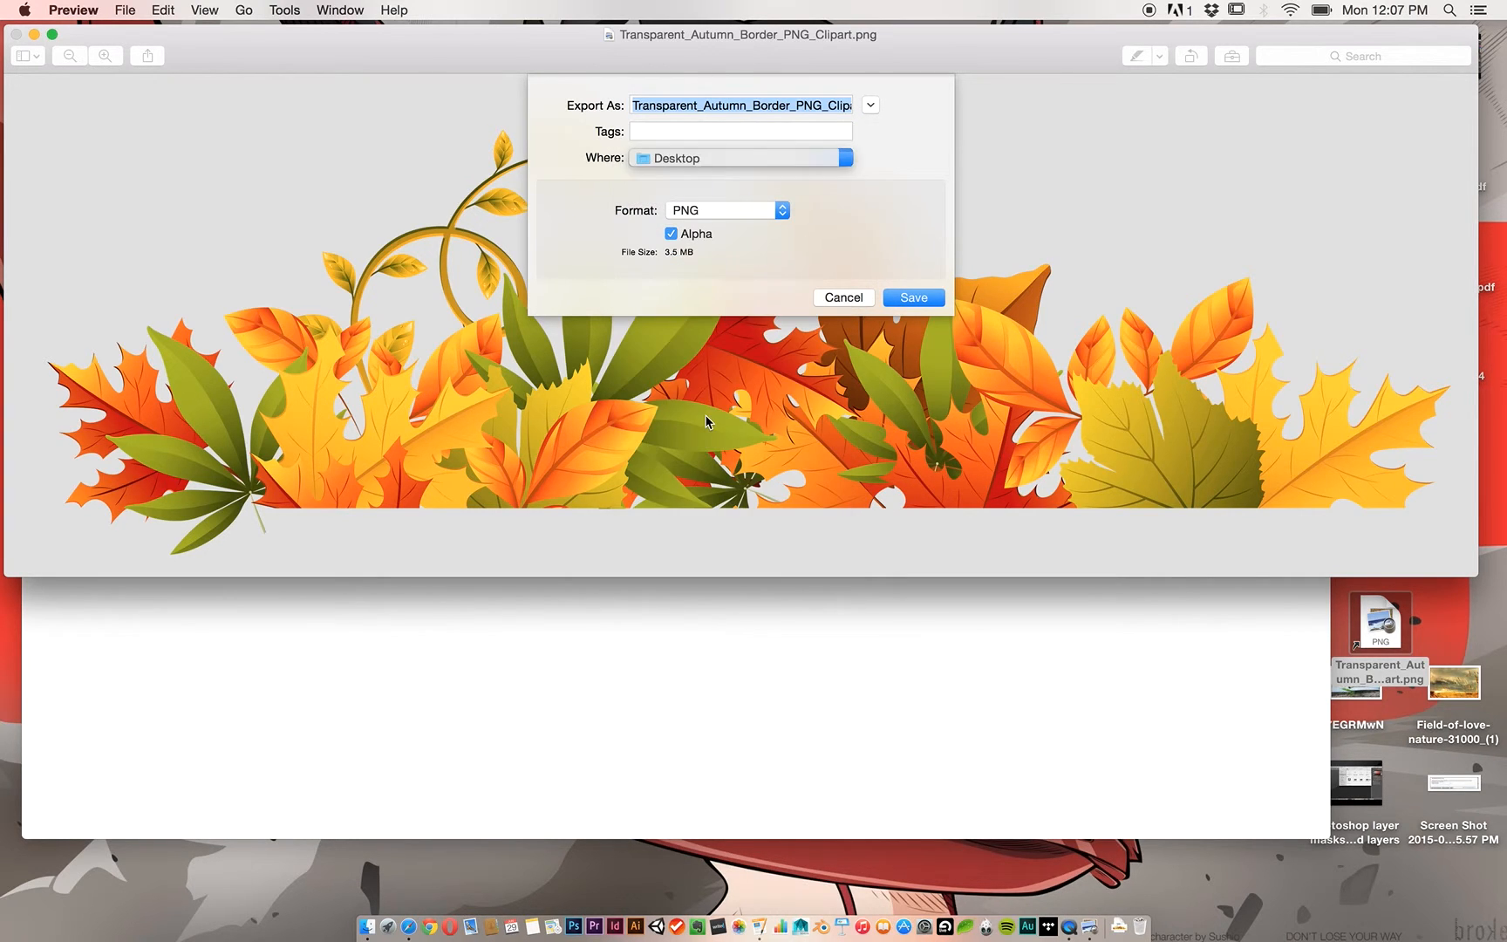
left_click(904, 298)
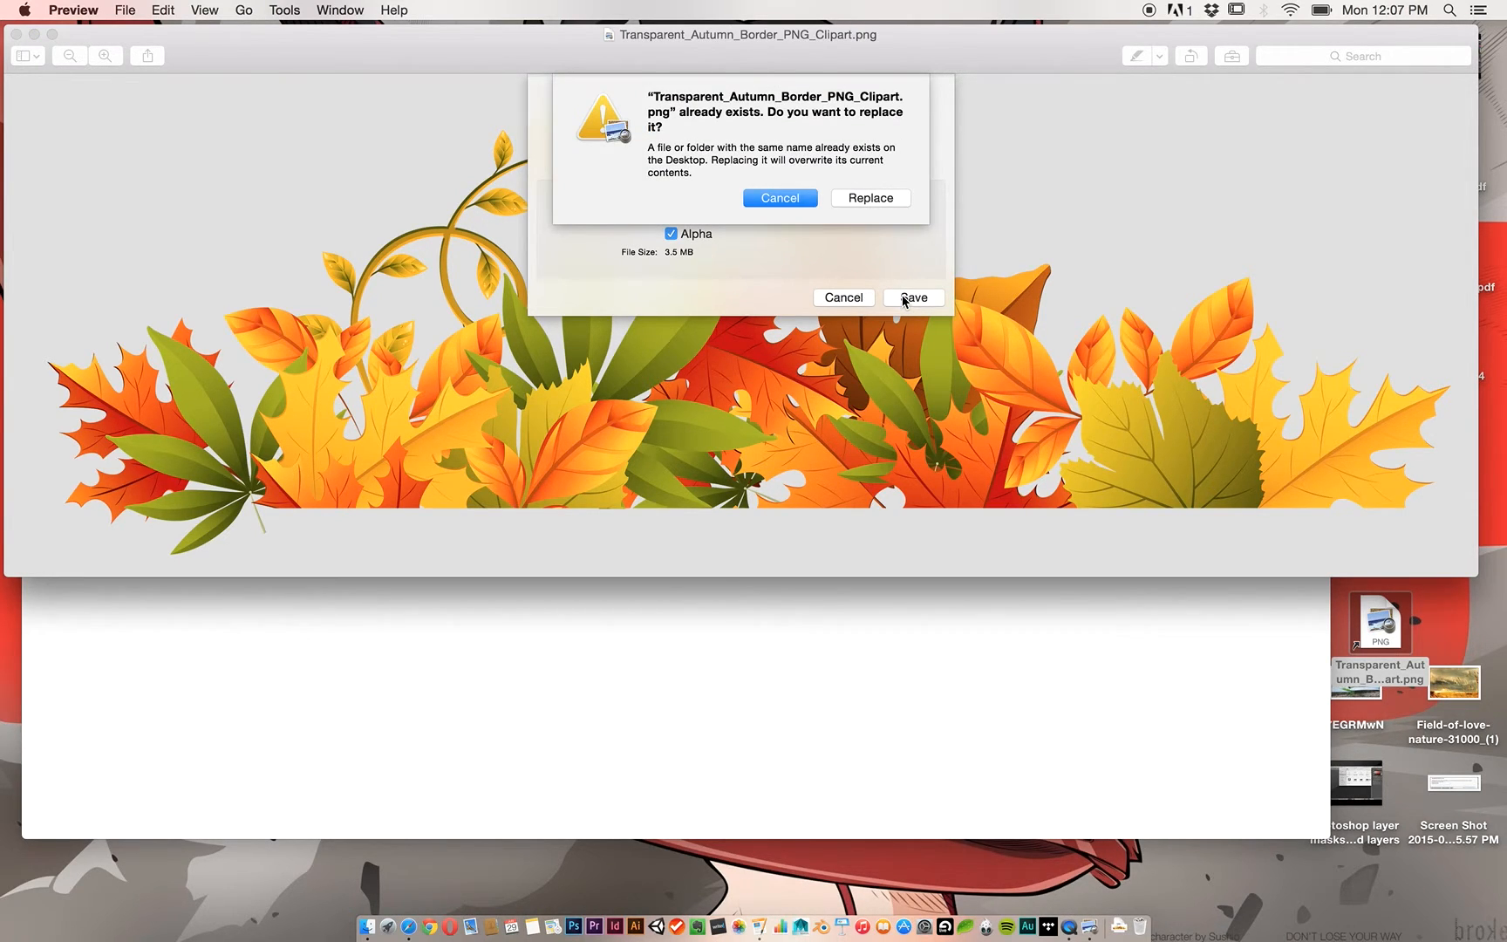
left_click(871, 198)
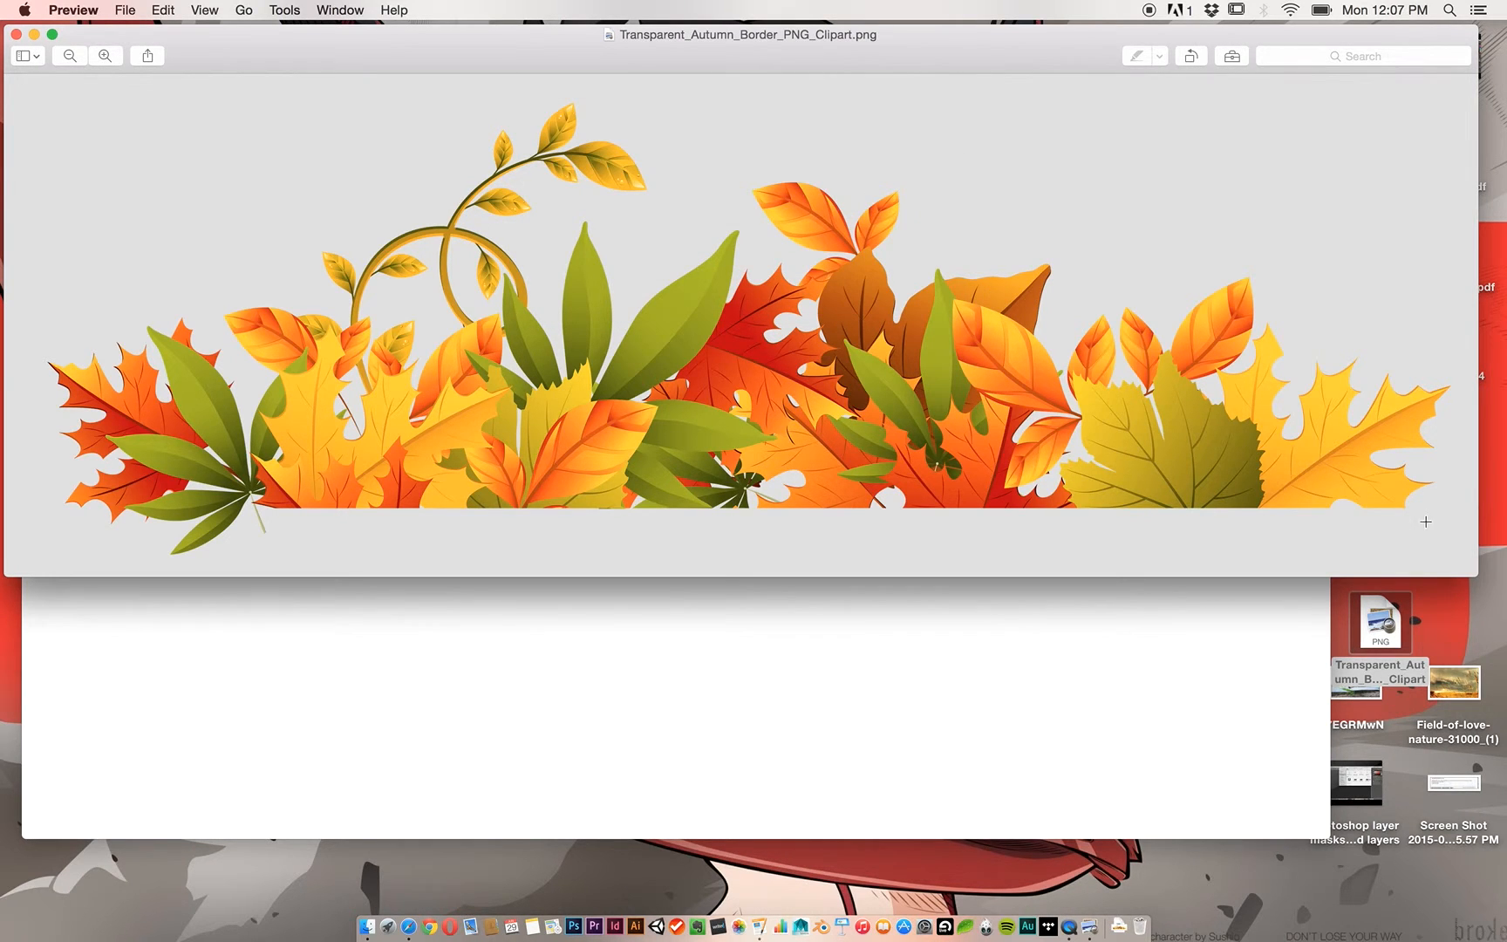
left_click(1385, 626)
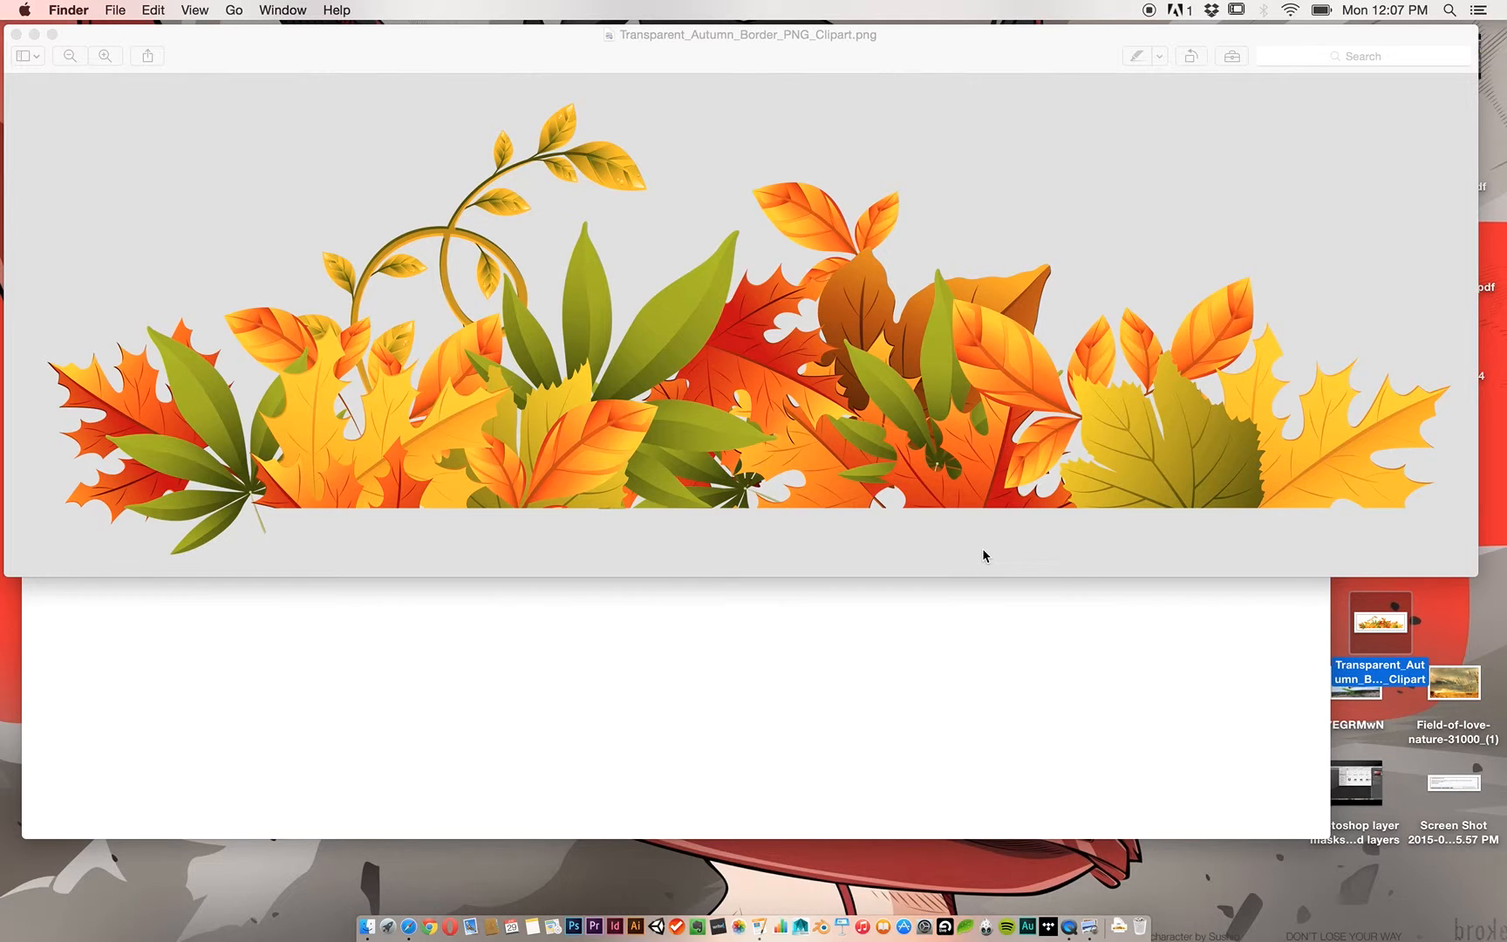
Close the clipart image in Preview and hide Safari to clear the desktop.
left_click(955, 547)
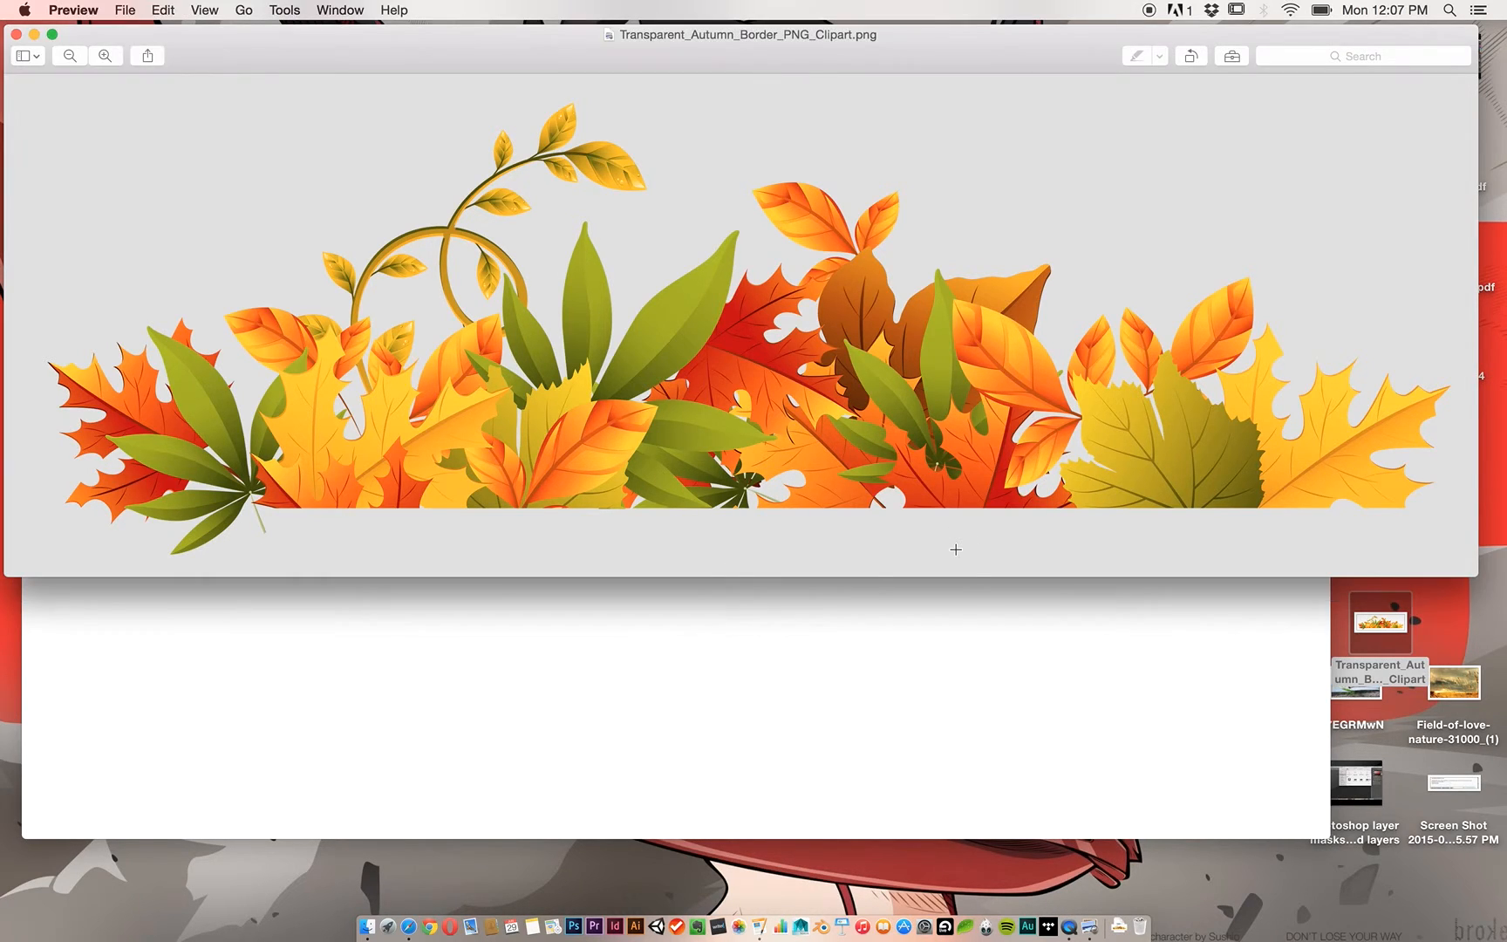
key("super+w")
left_click(835, 475)
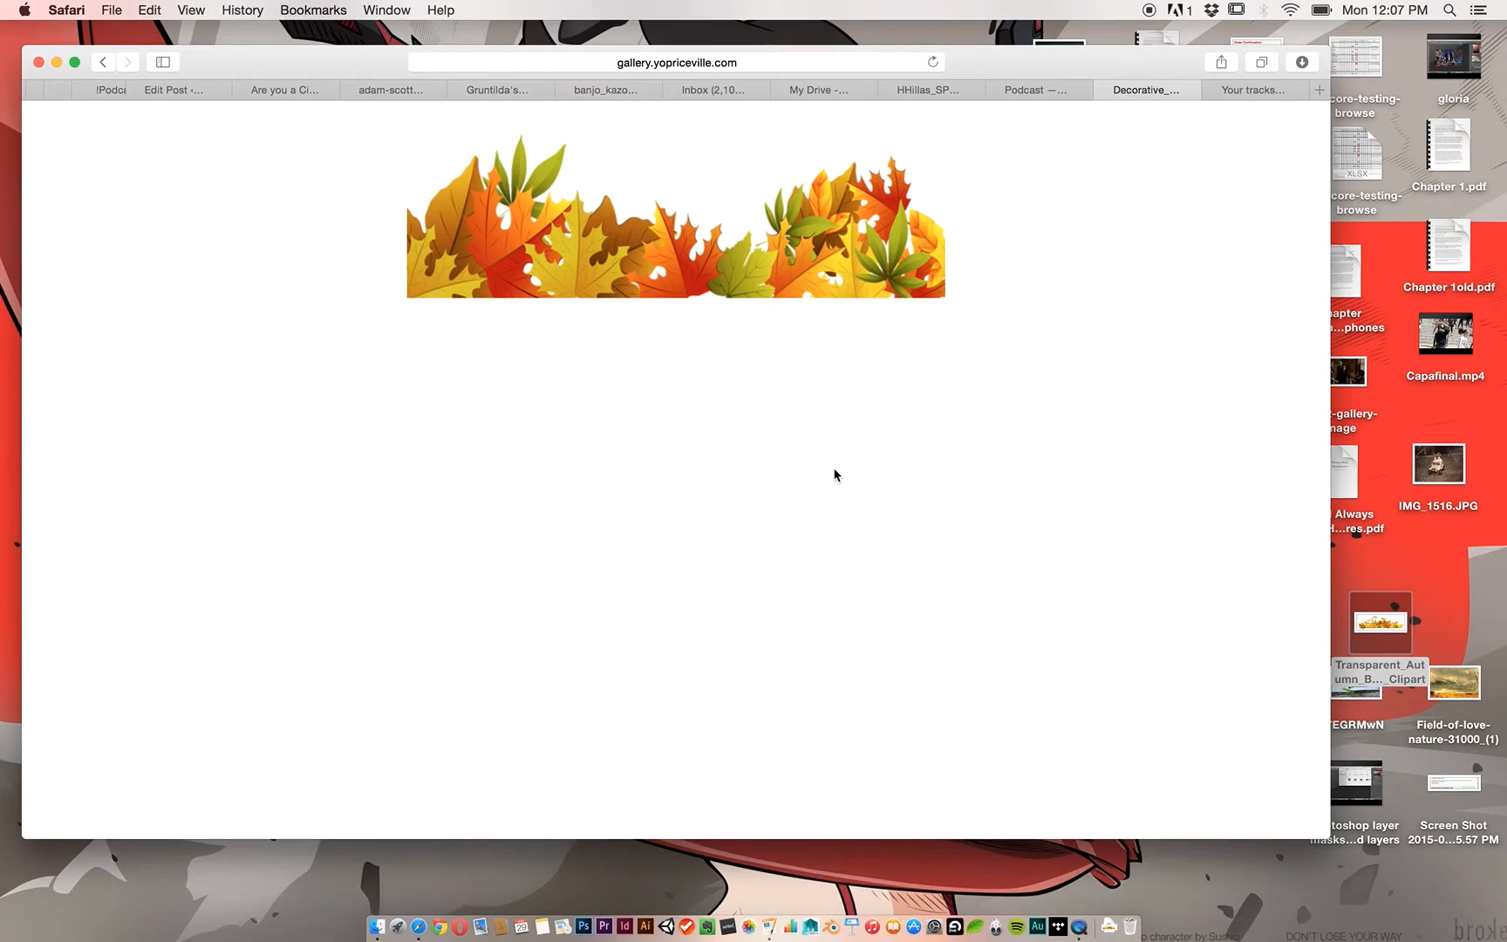
key("super+h")
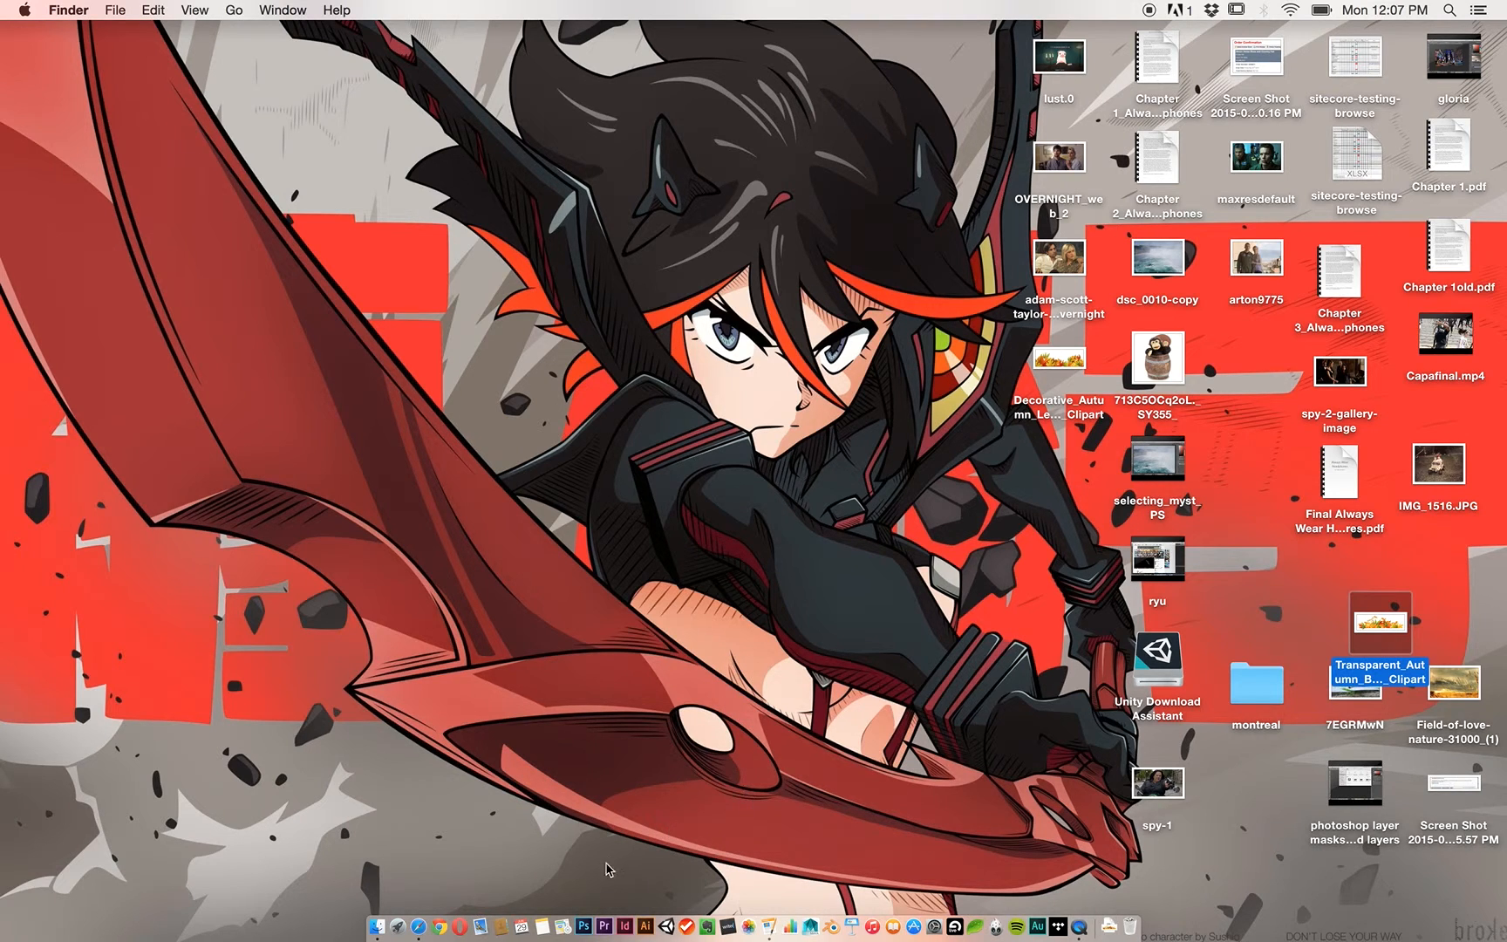
Switch to Photoshop and create a new document 5 inches wide and 7 inches high.
left_click(584, 927)
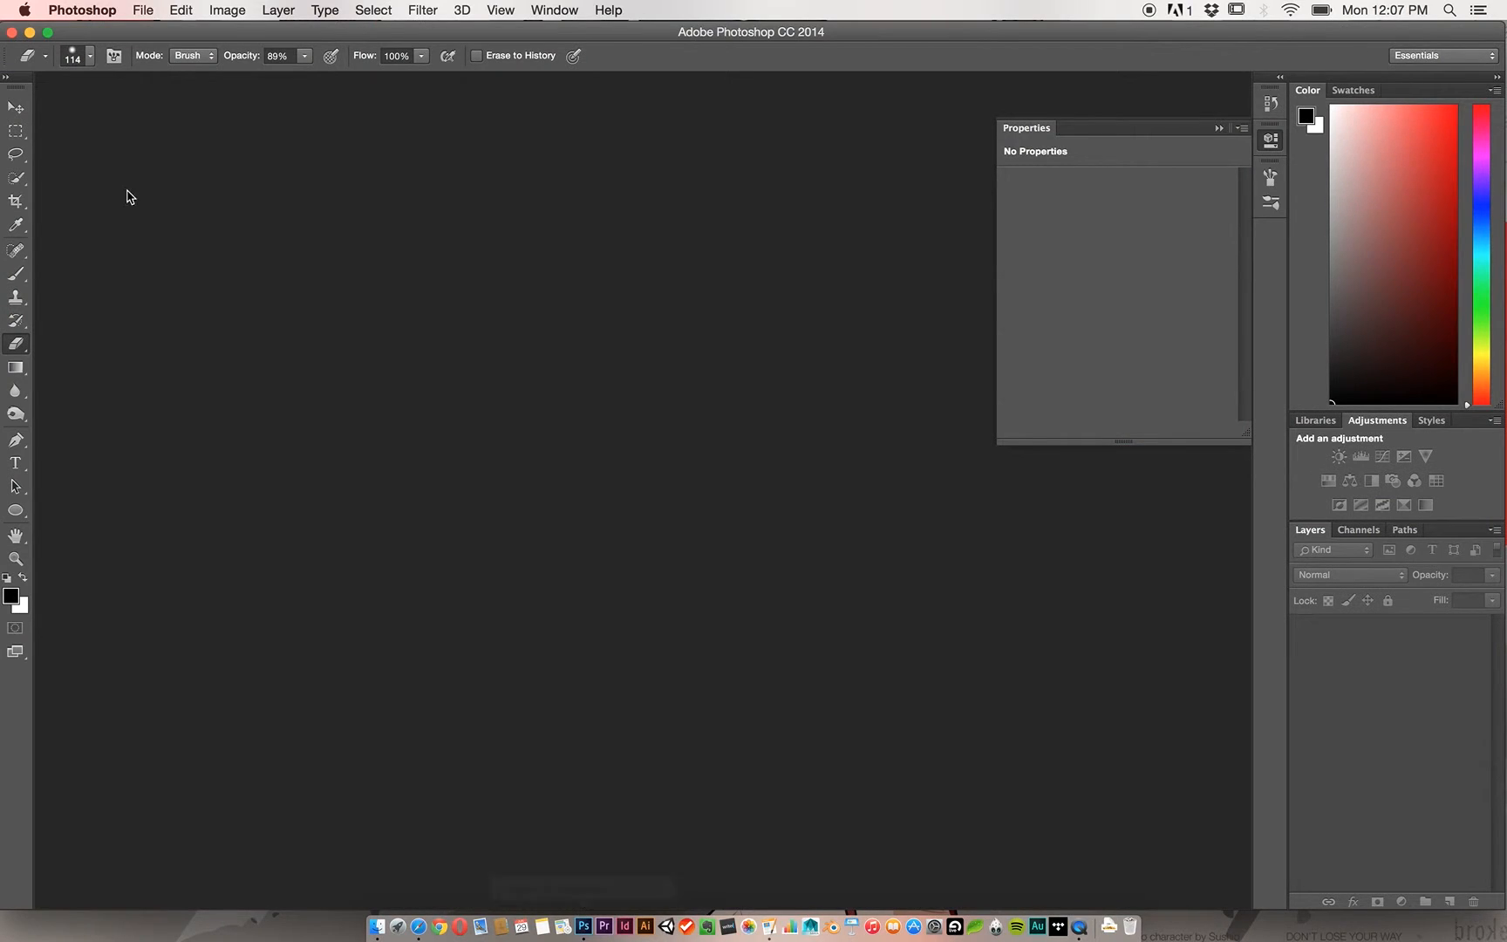
left_click(143, 13)
left_click(141, 33)
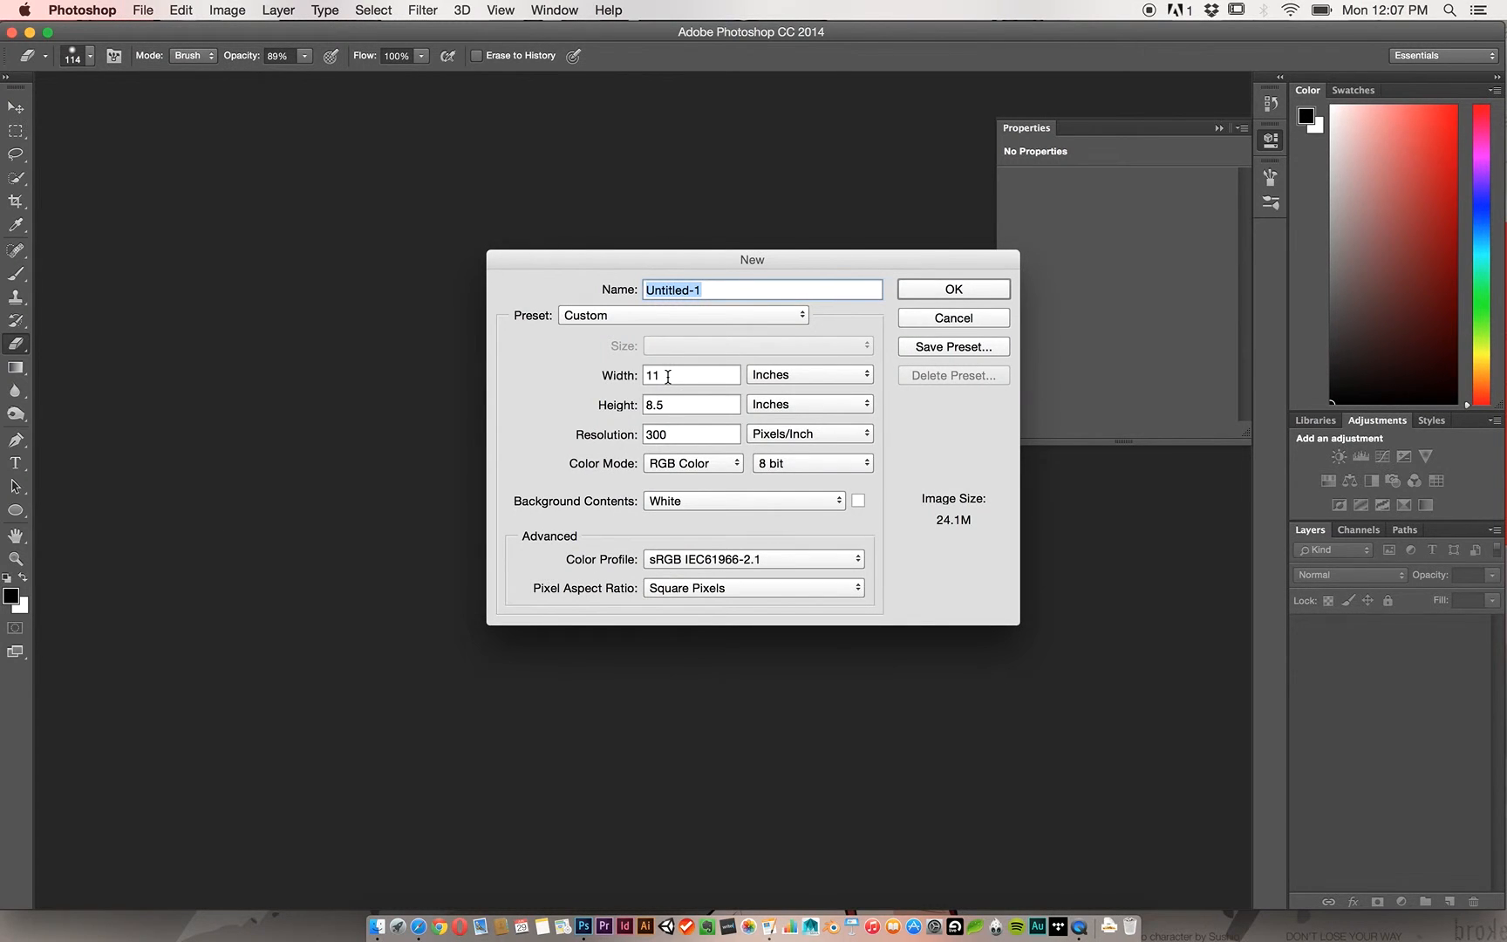
double_click(668, 377)
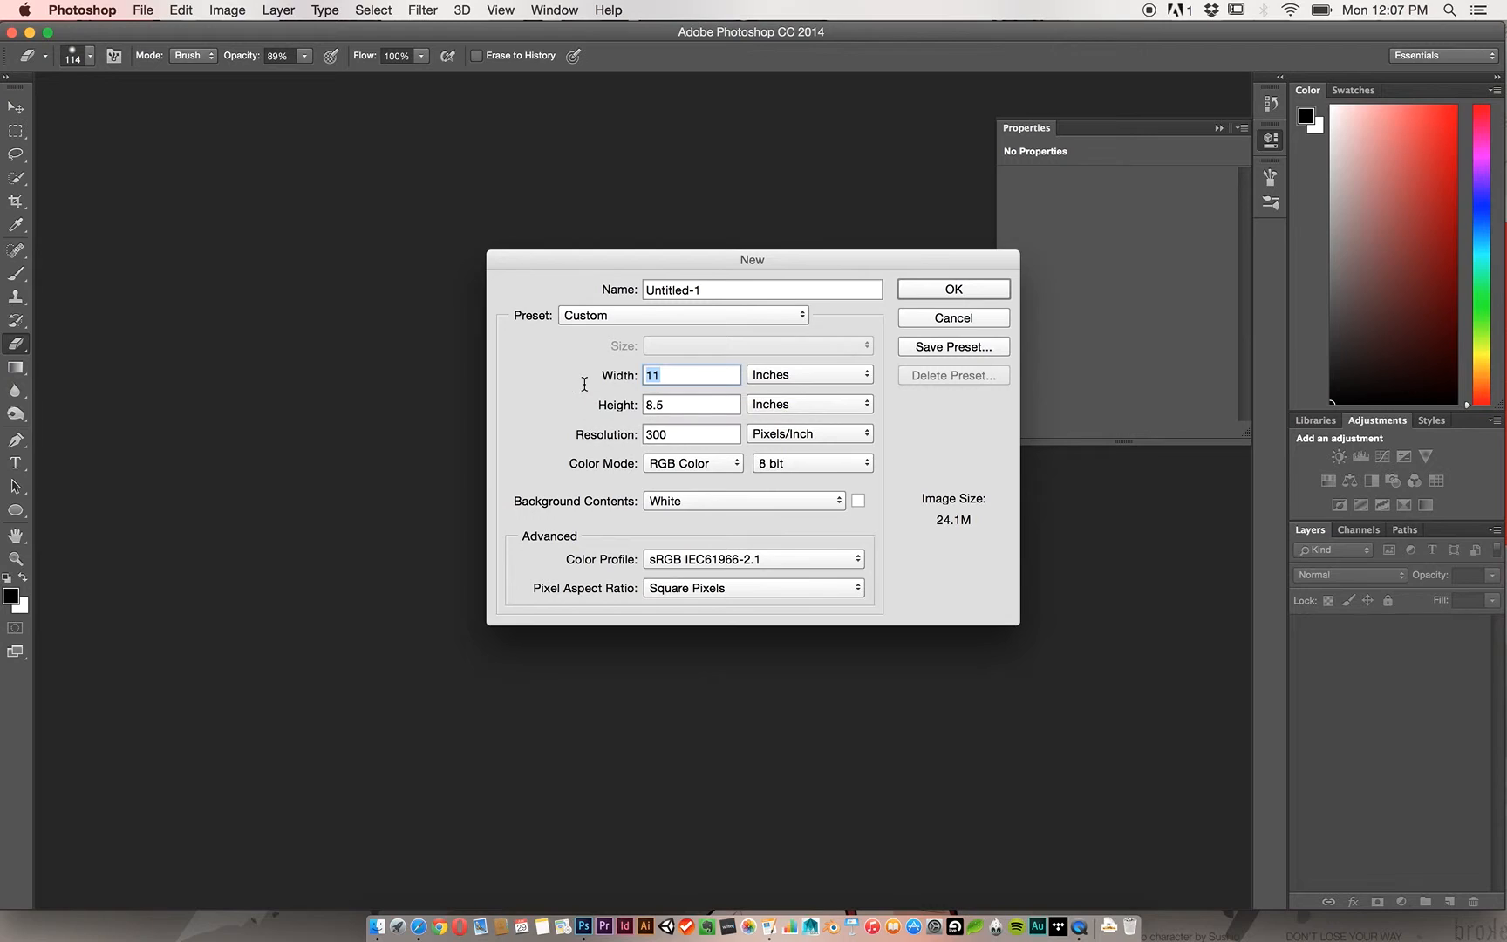
type("3")
key("BackSpace")
type("5")
key("Tab")
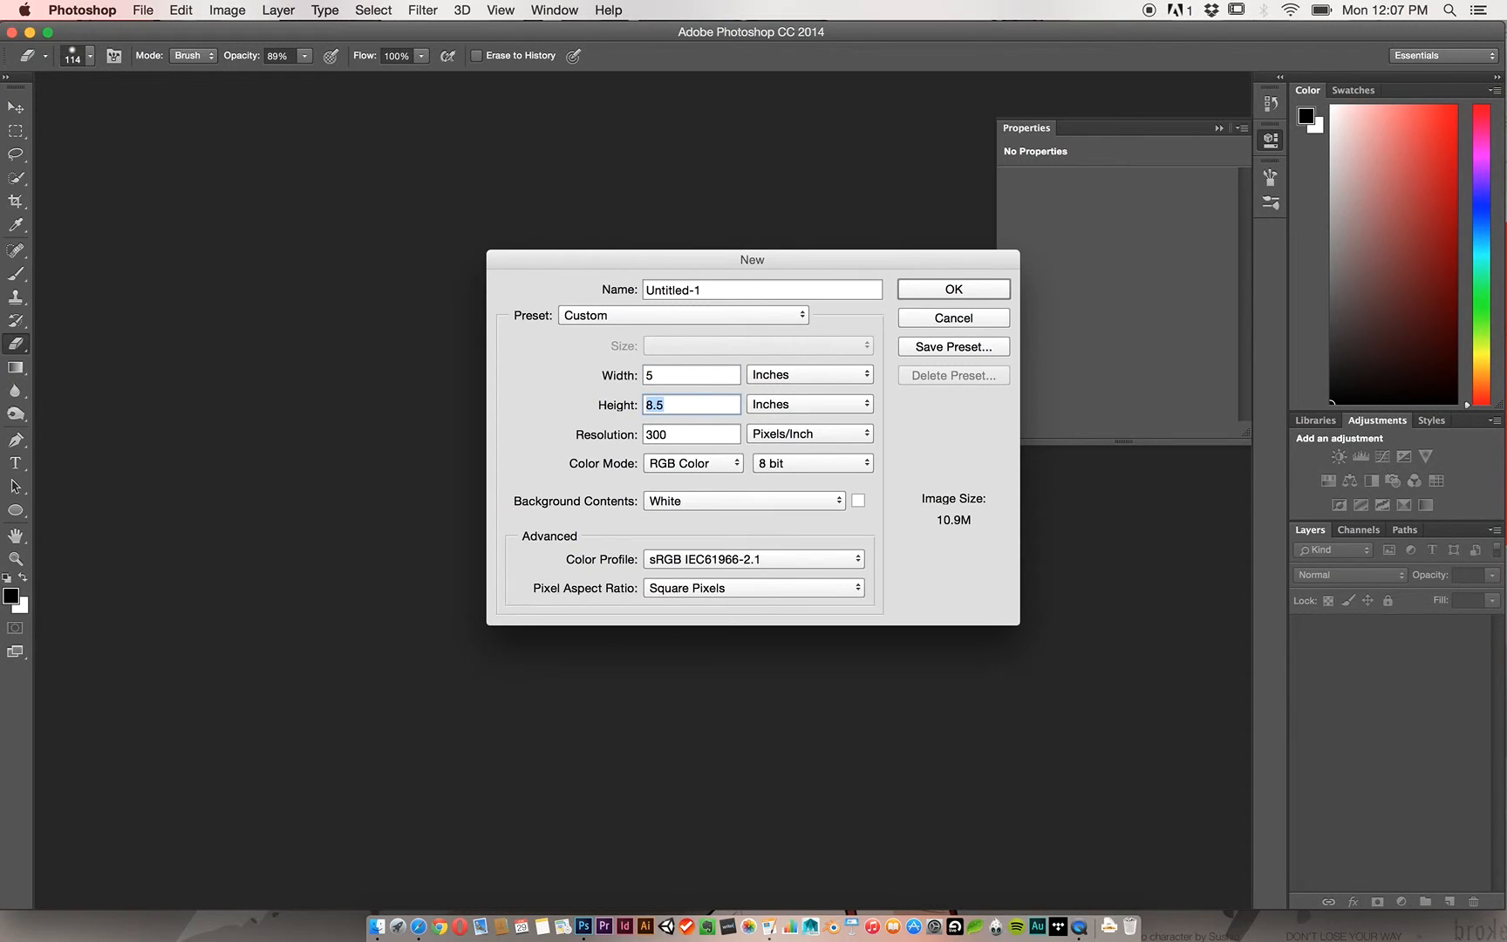
type("7")
left_click(922, 289)
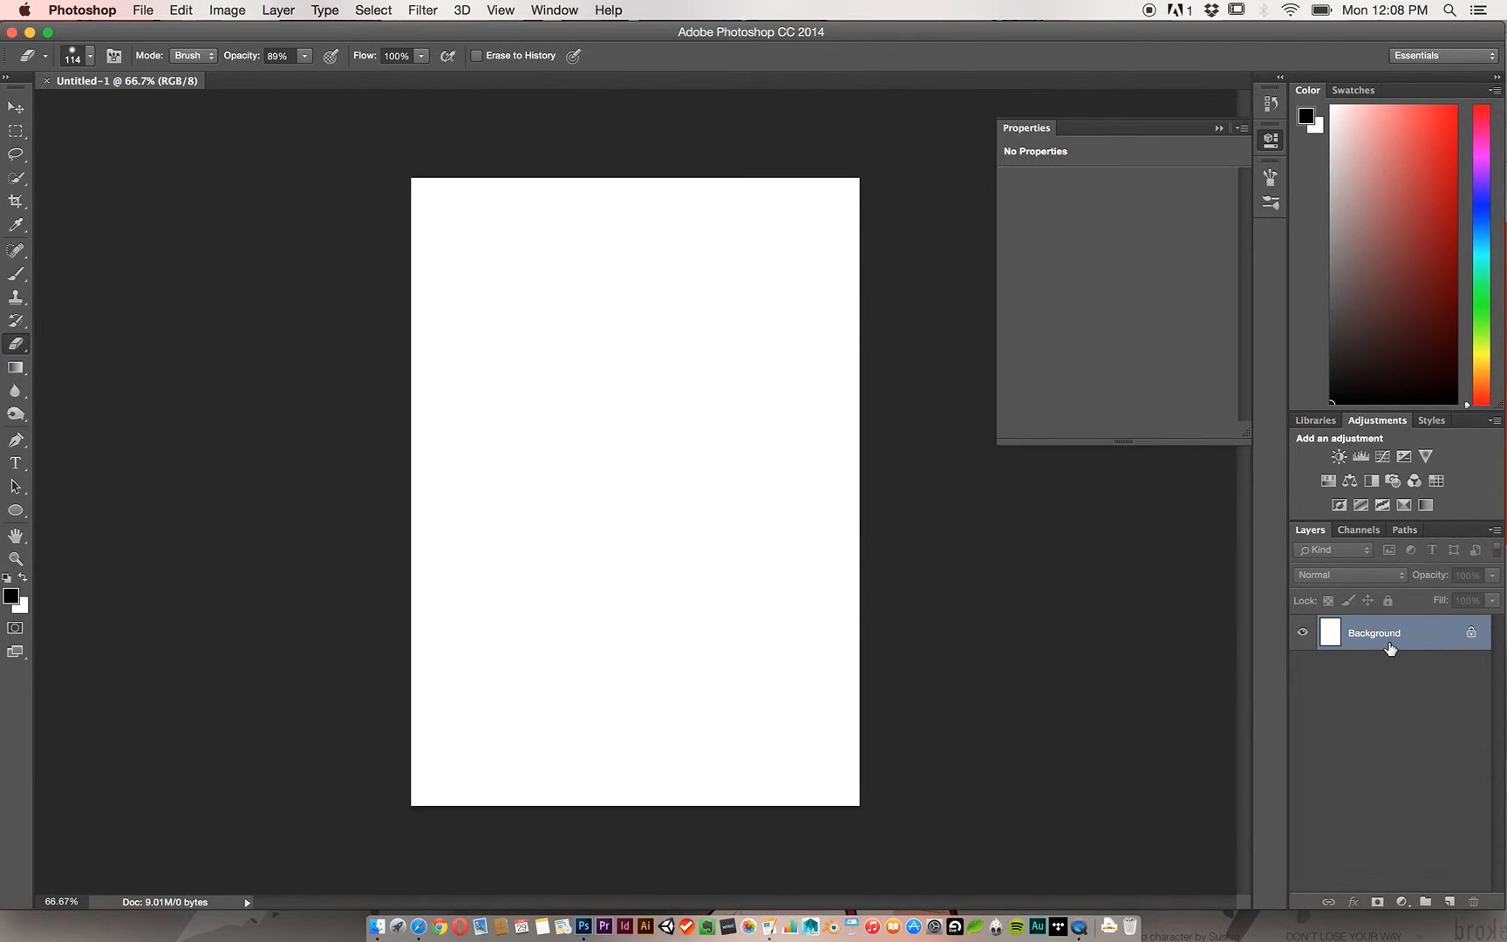
Switch to Finder, open the Desktop folder and arrange its files by Date Added.
left_click(378, 928)
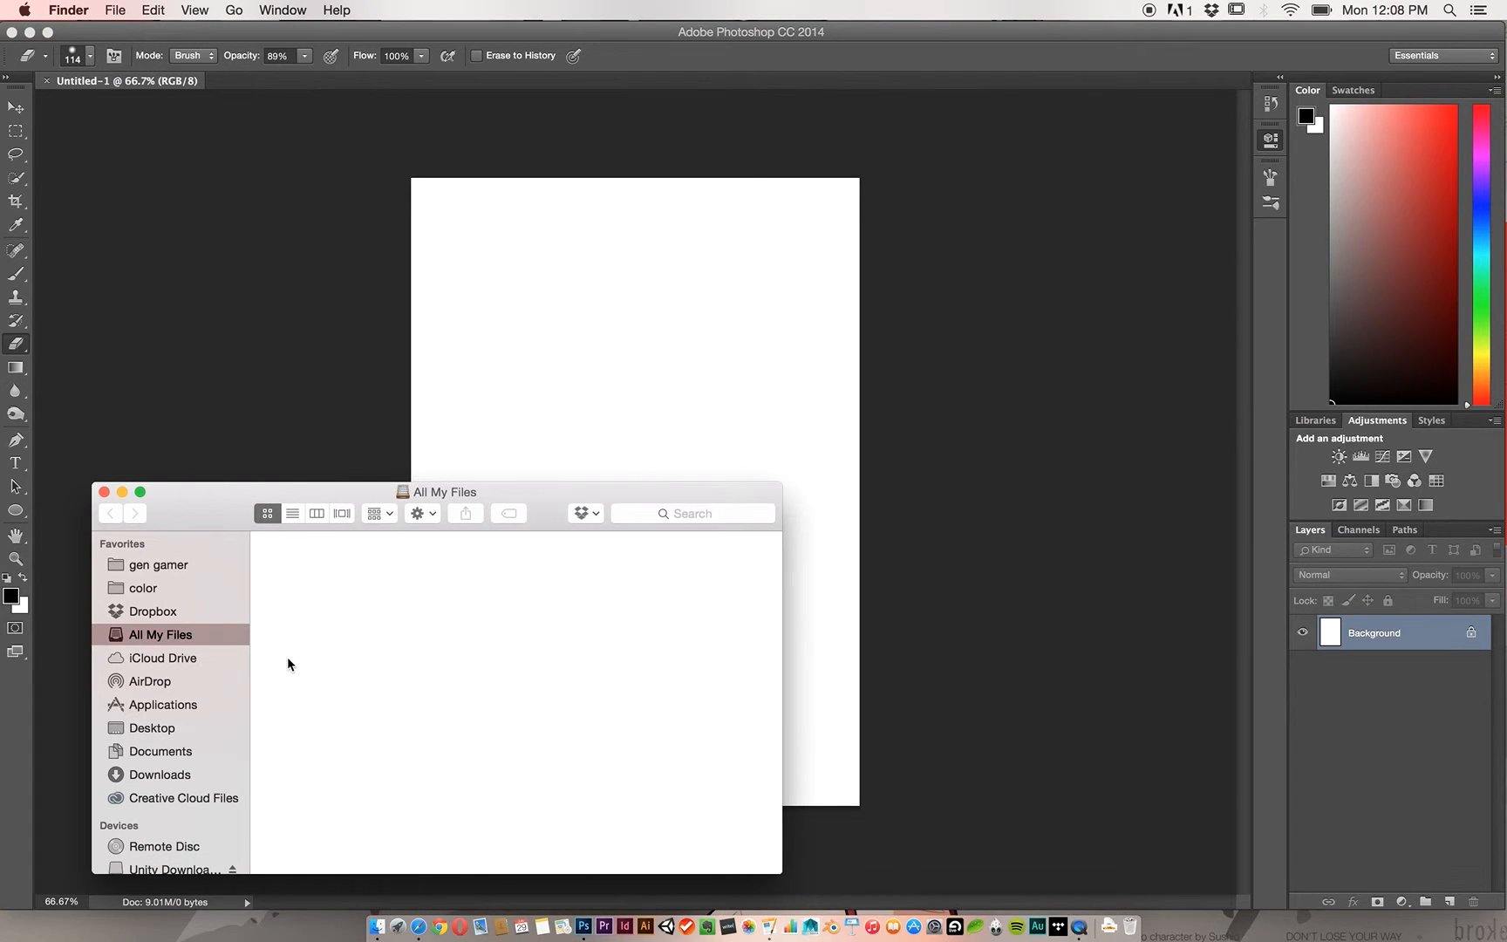
left_click(178, 728)
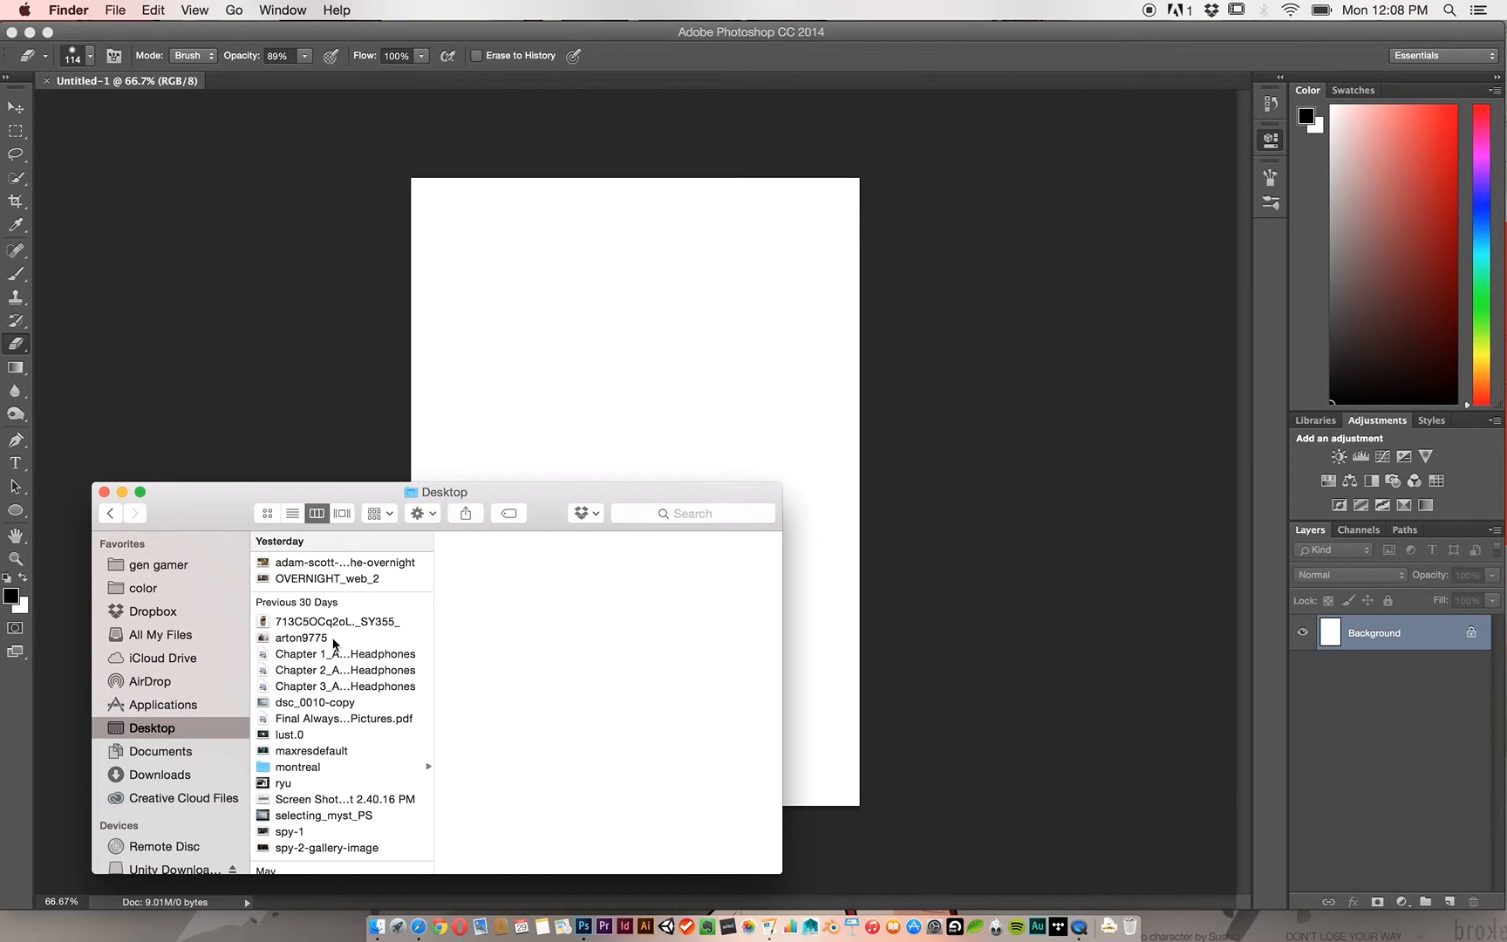
scroll(334, 644, "down", 2)
scroll(335, 644, "up", 2)
left_click(389, 517)
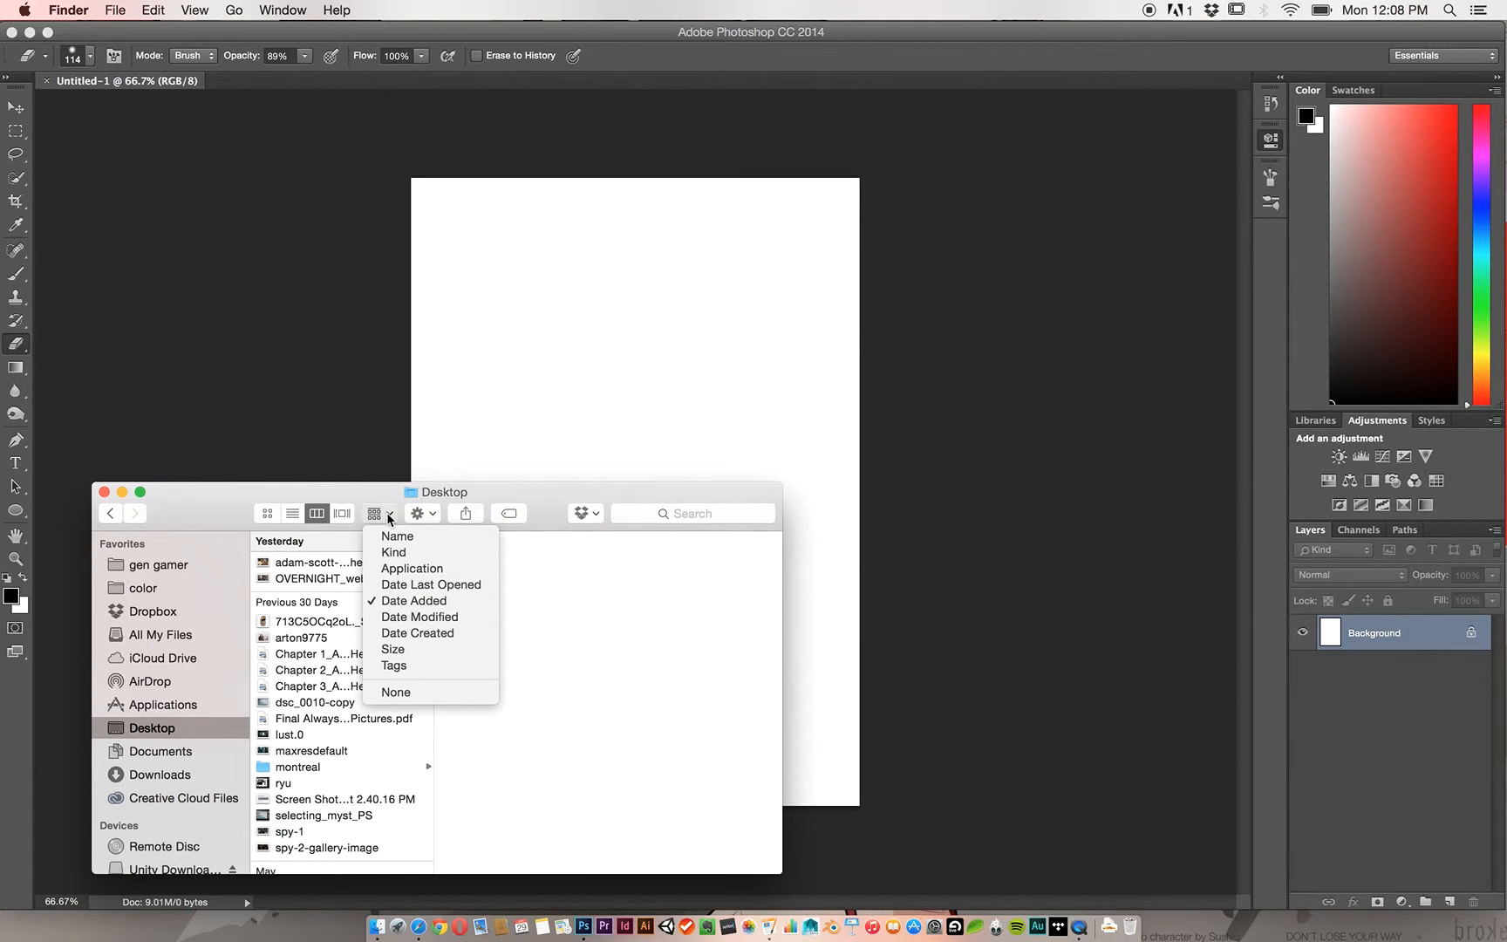
left_click(412, 603)
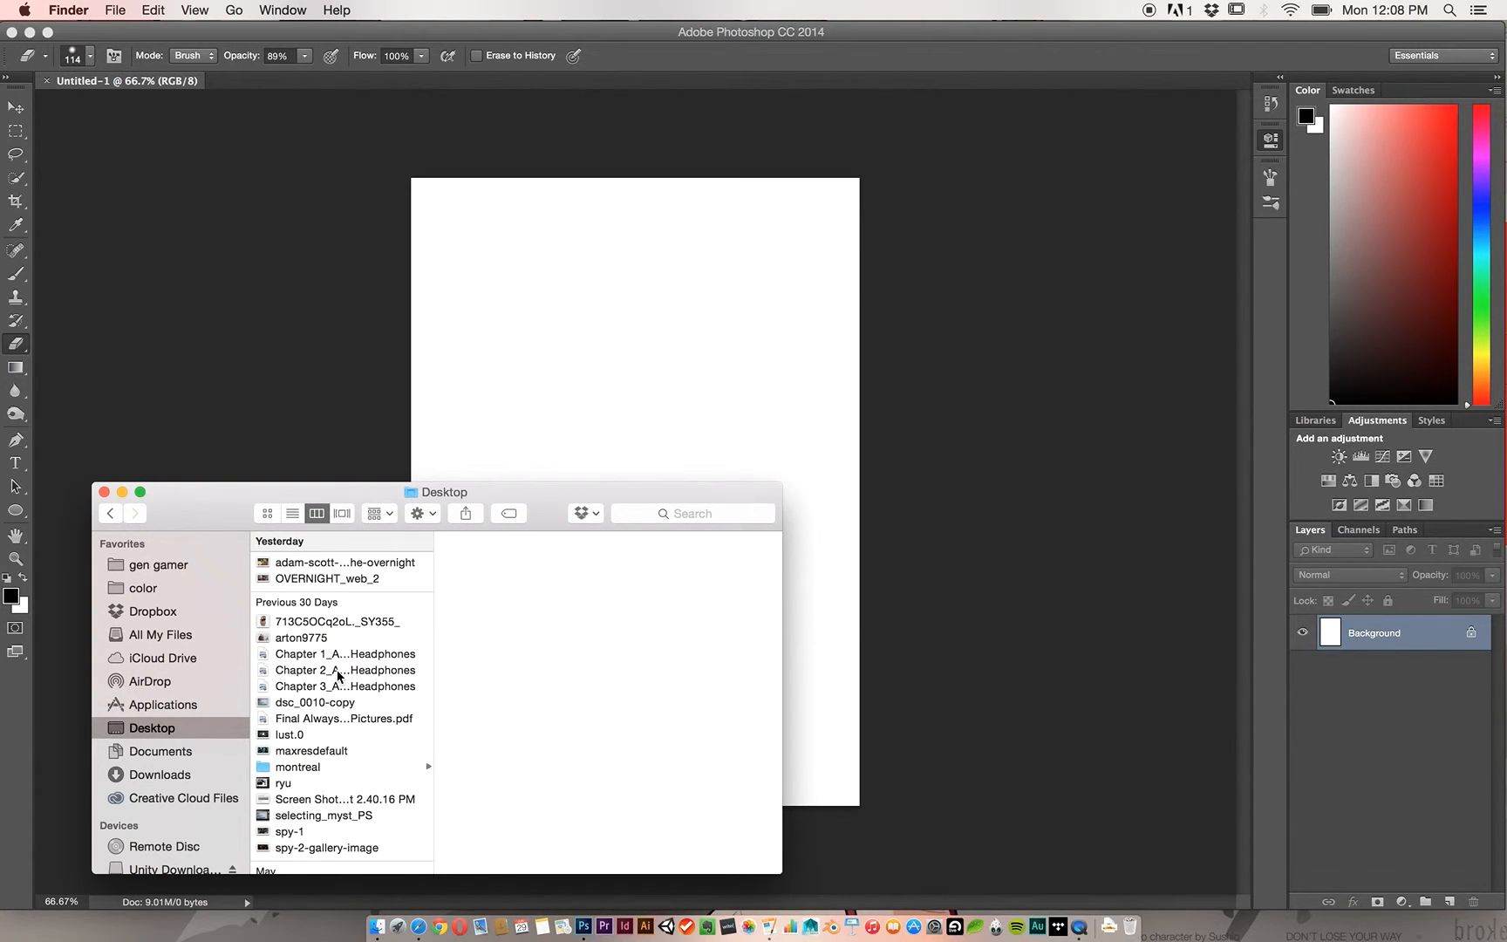
Place Transparent_Autumn_Border_PNG_Clipart from the Desktop folder into the Photoshop document, with its leaves flush against the page's bottom edge.
scroll(338, 675, "down", 10)
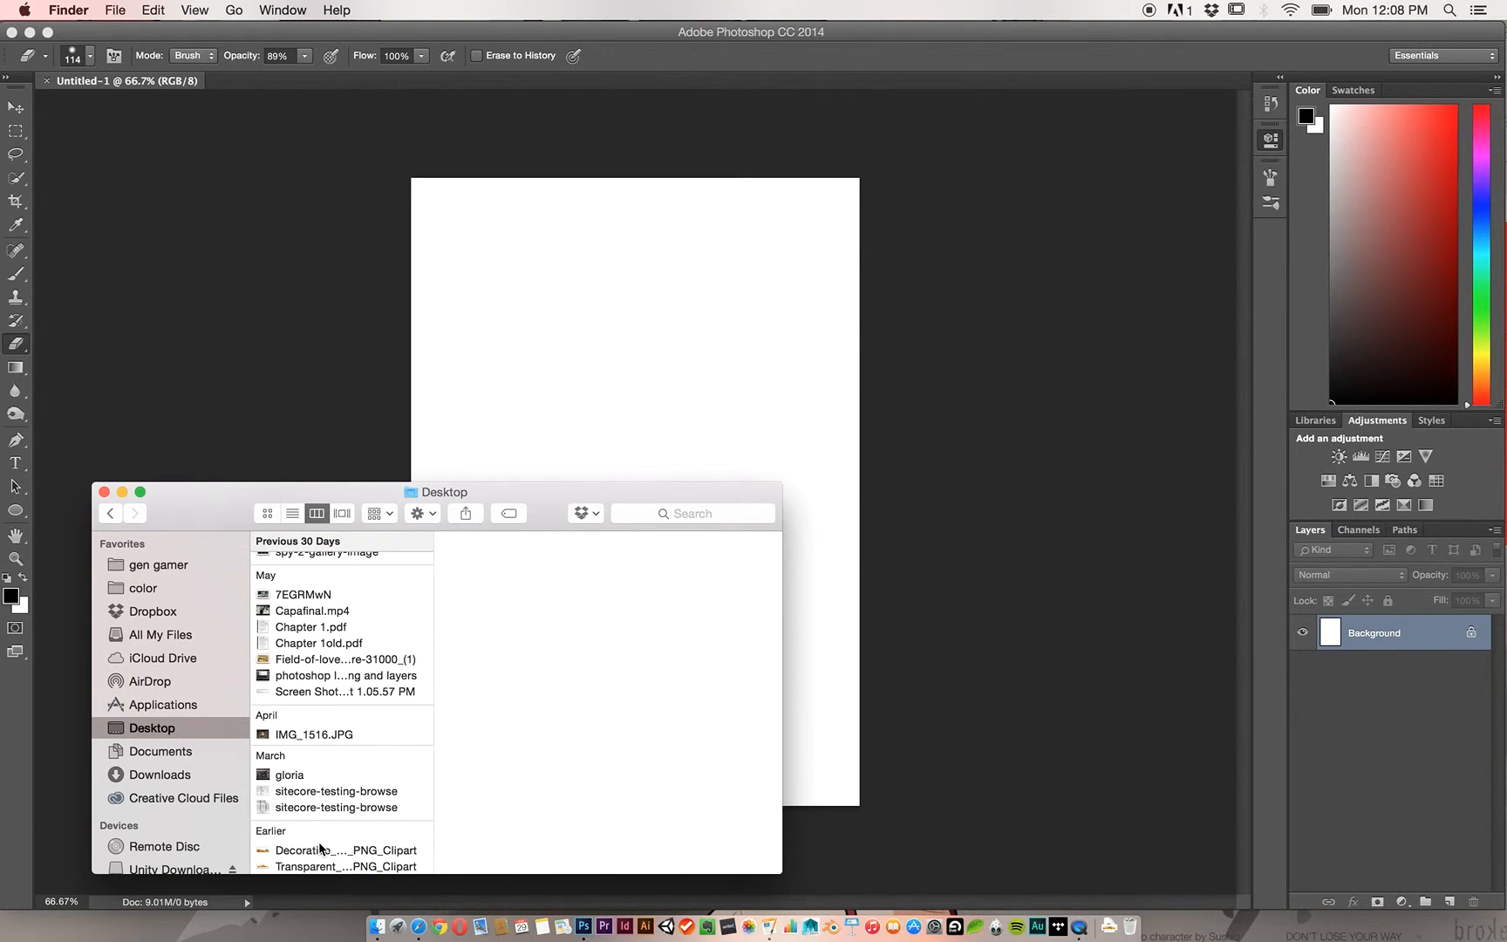
left_click(321, 867)
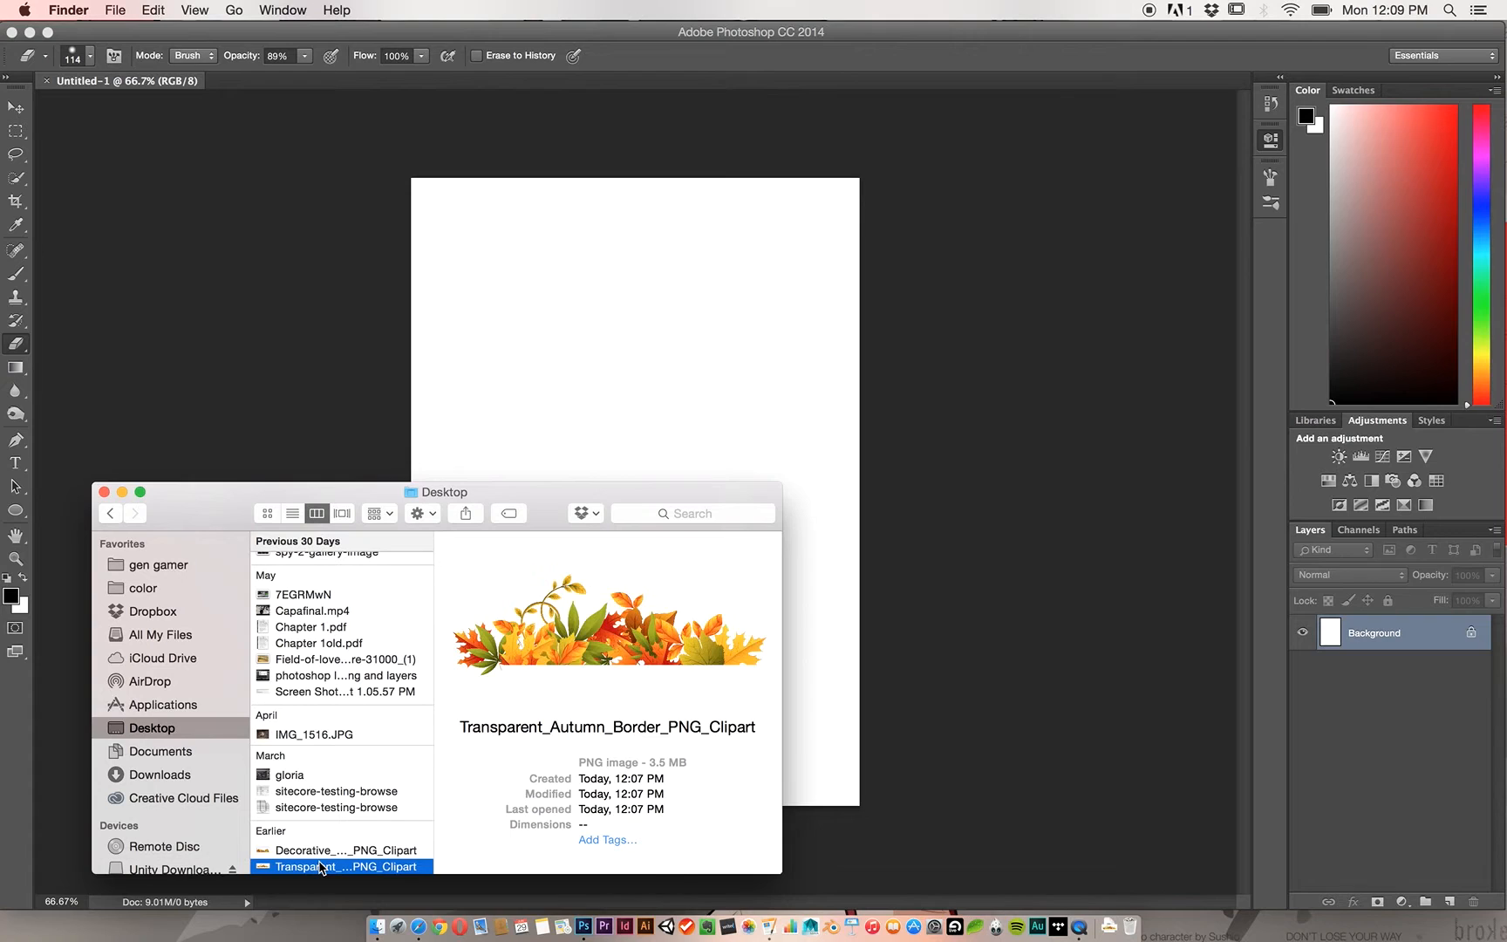
left_click(321, 867)
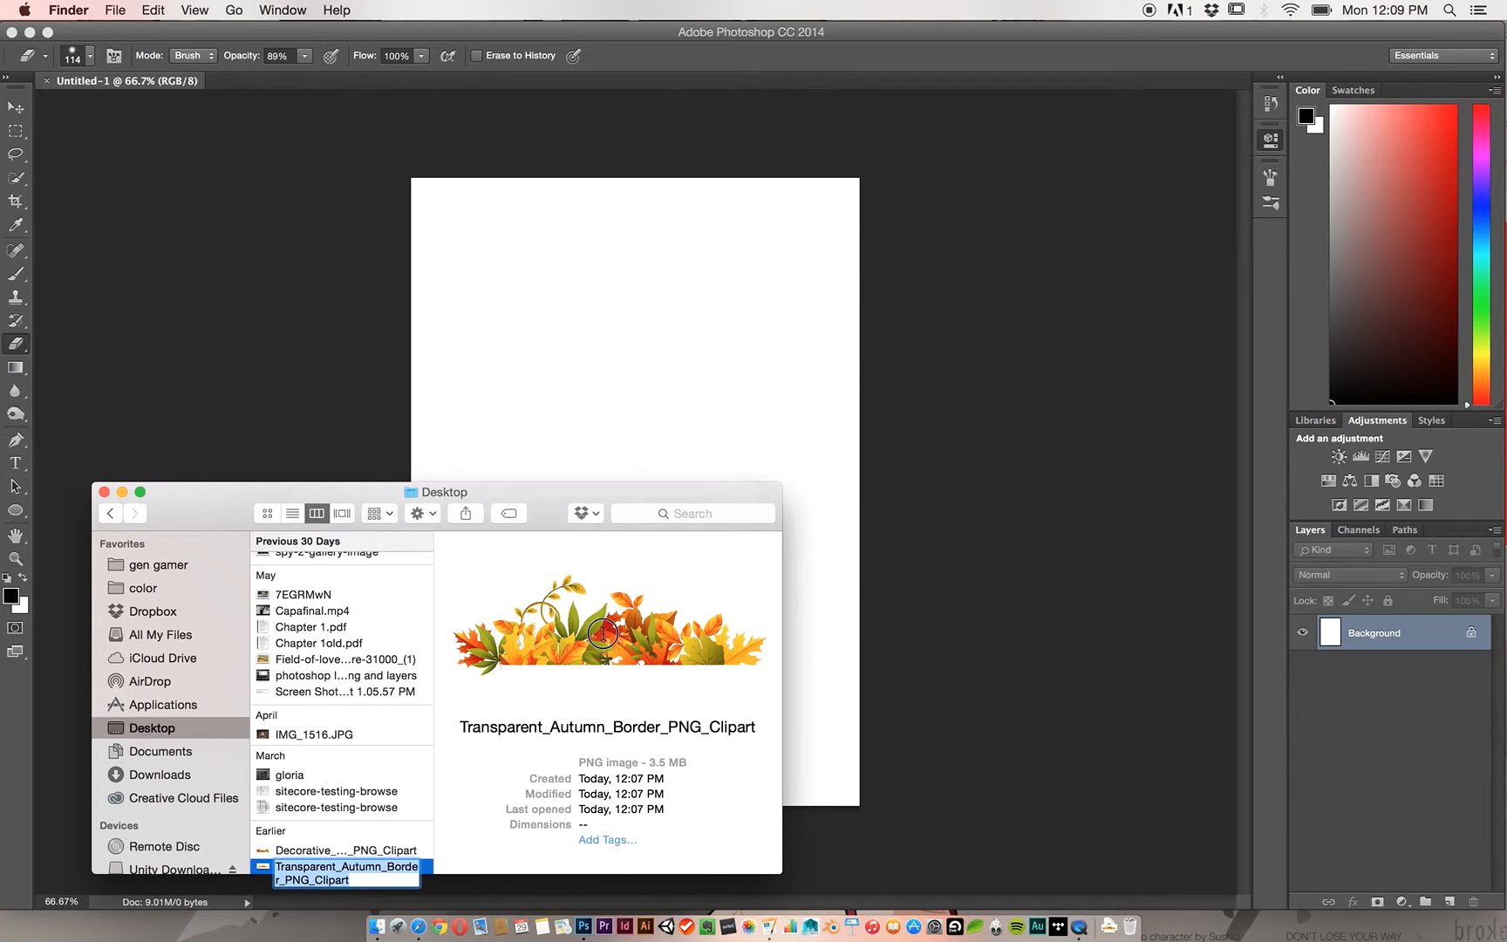
left_click_drag(603, 639, 633, 362)
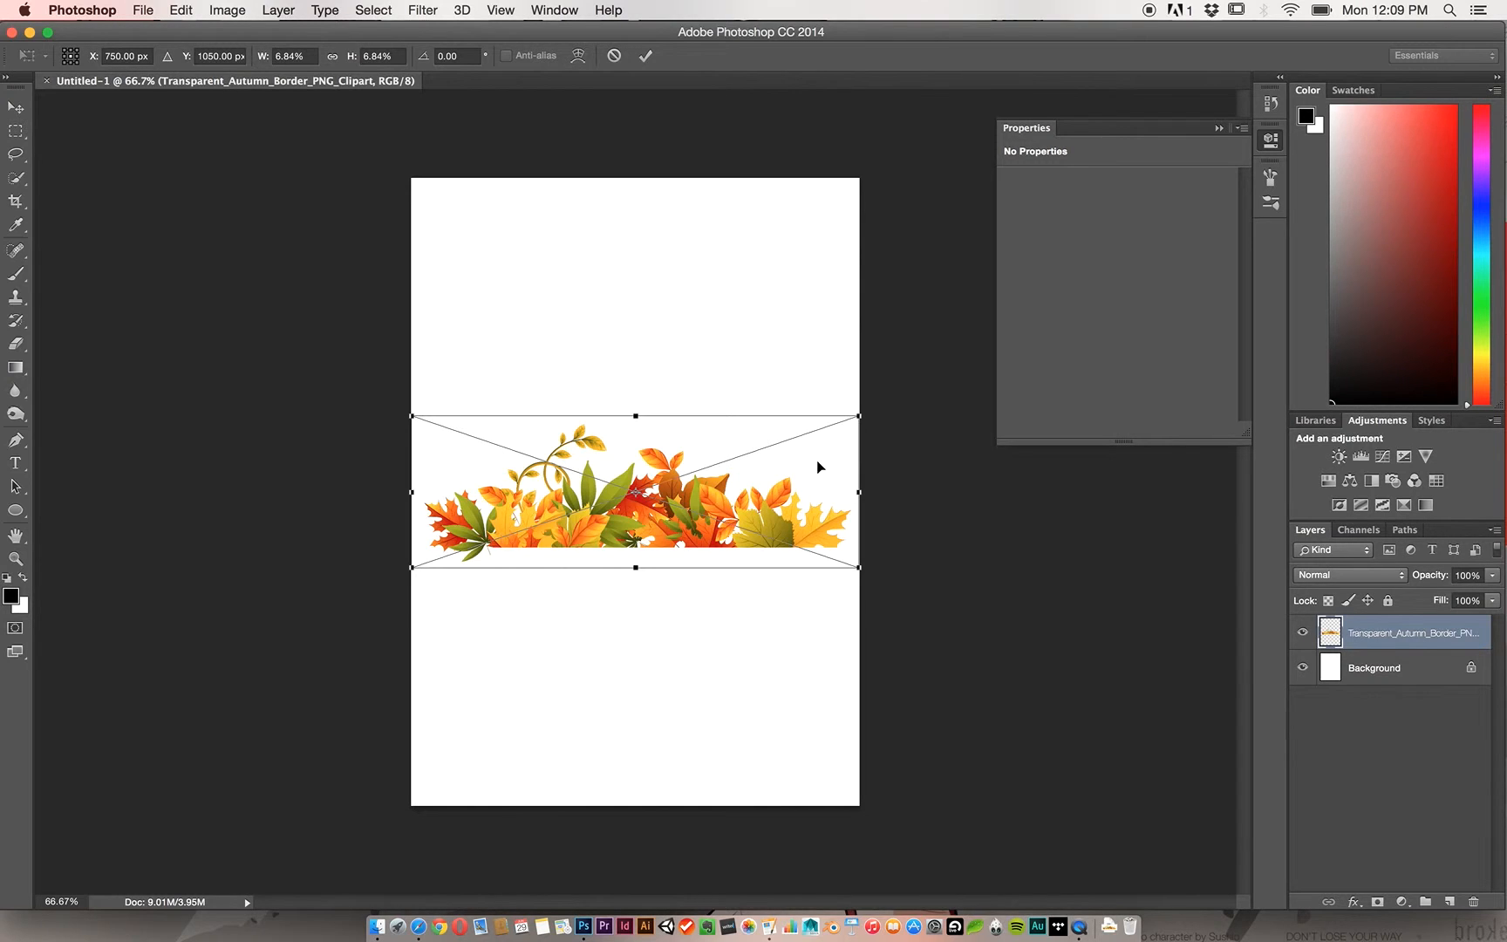
left_click_drag(801, 475, 806, 744)
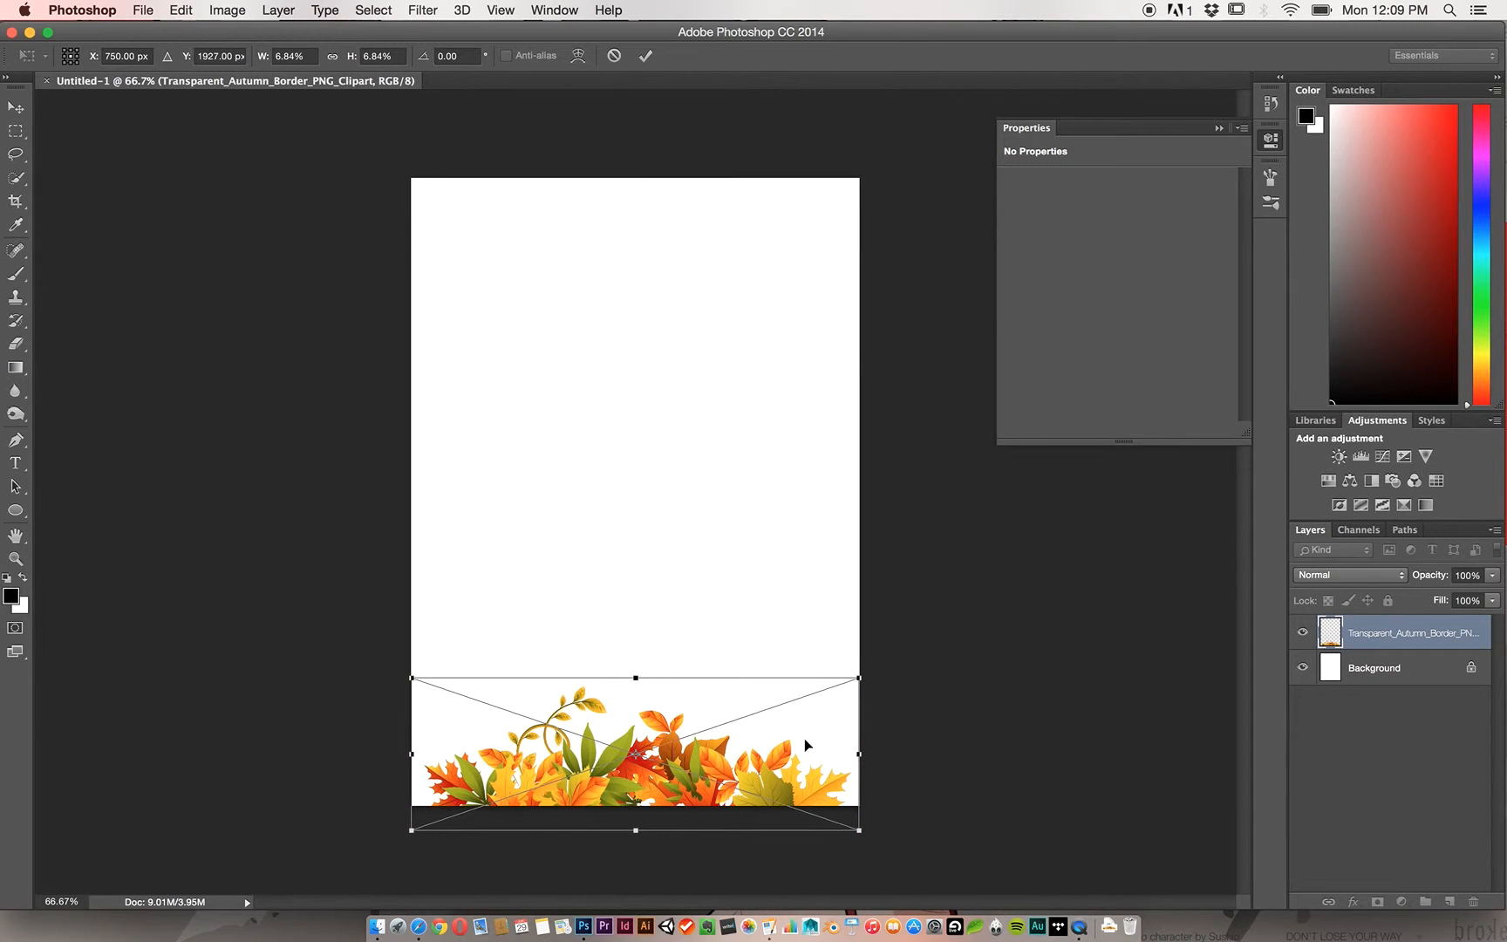
left_click(646, 57)
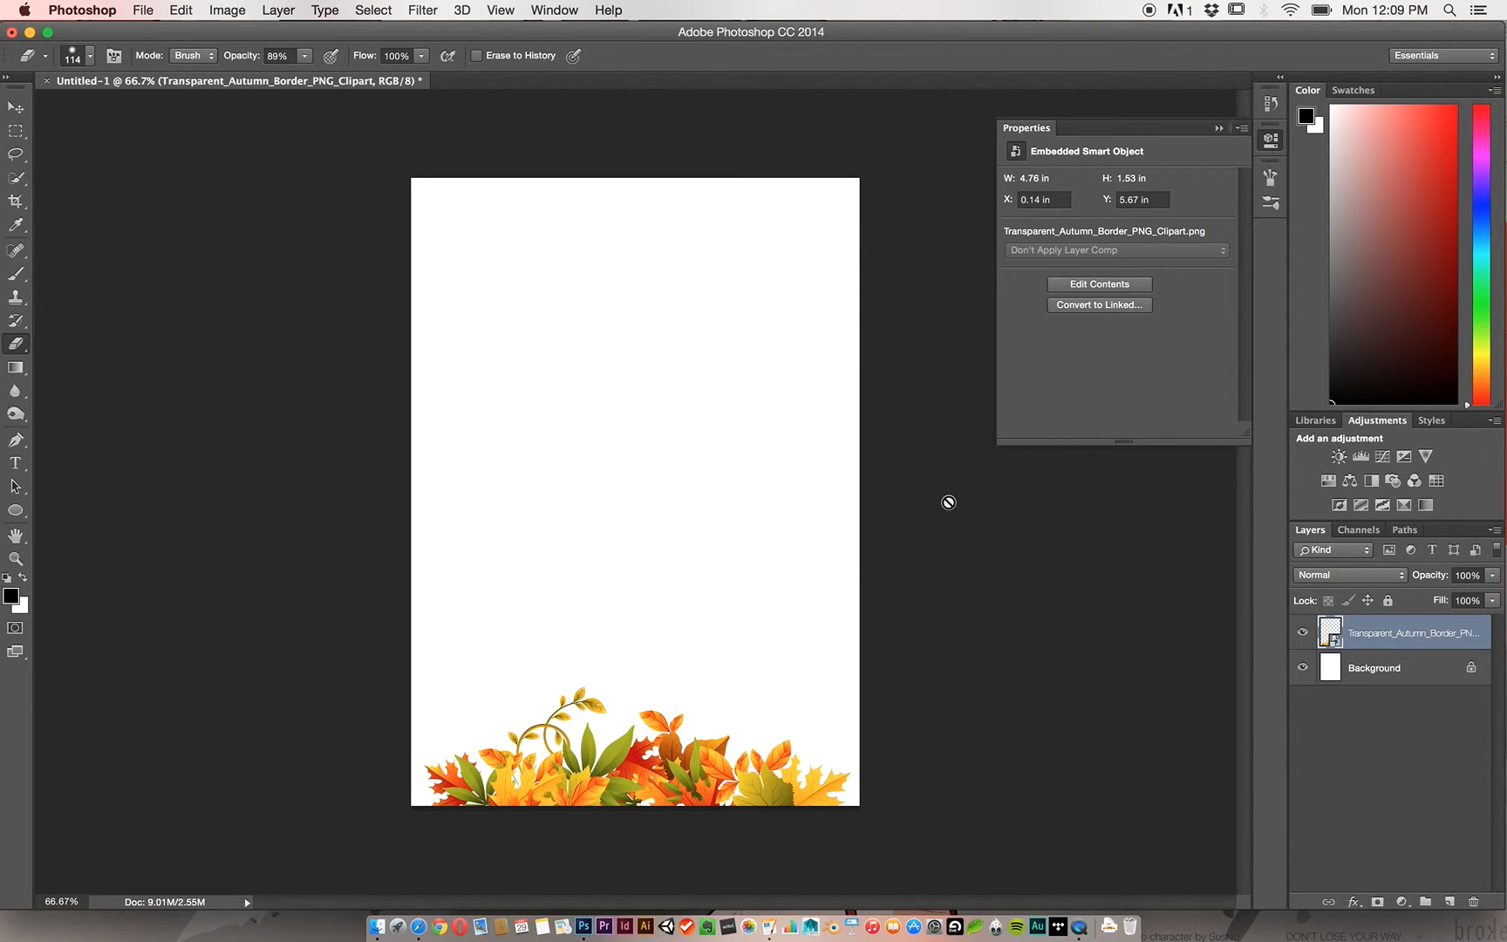
Duplicate the autumn border clipart layer under the name "copy of border-top".
right_click(1380, 641)
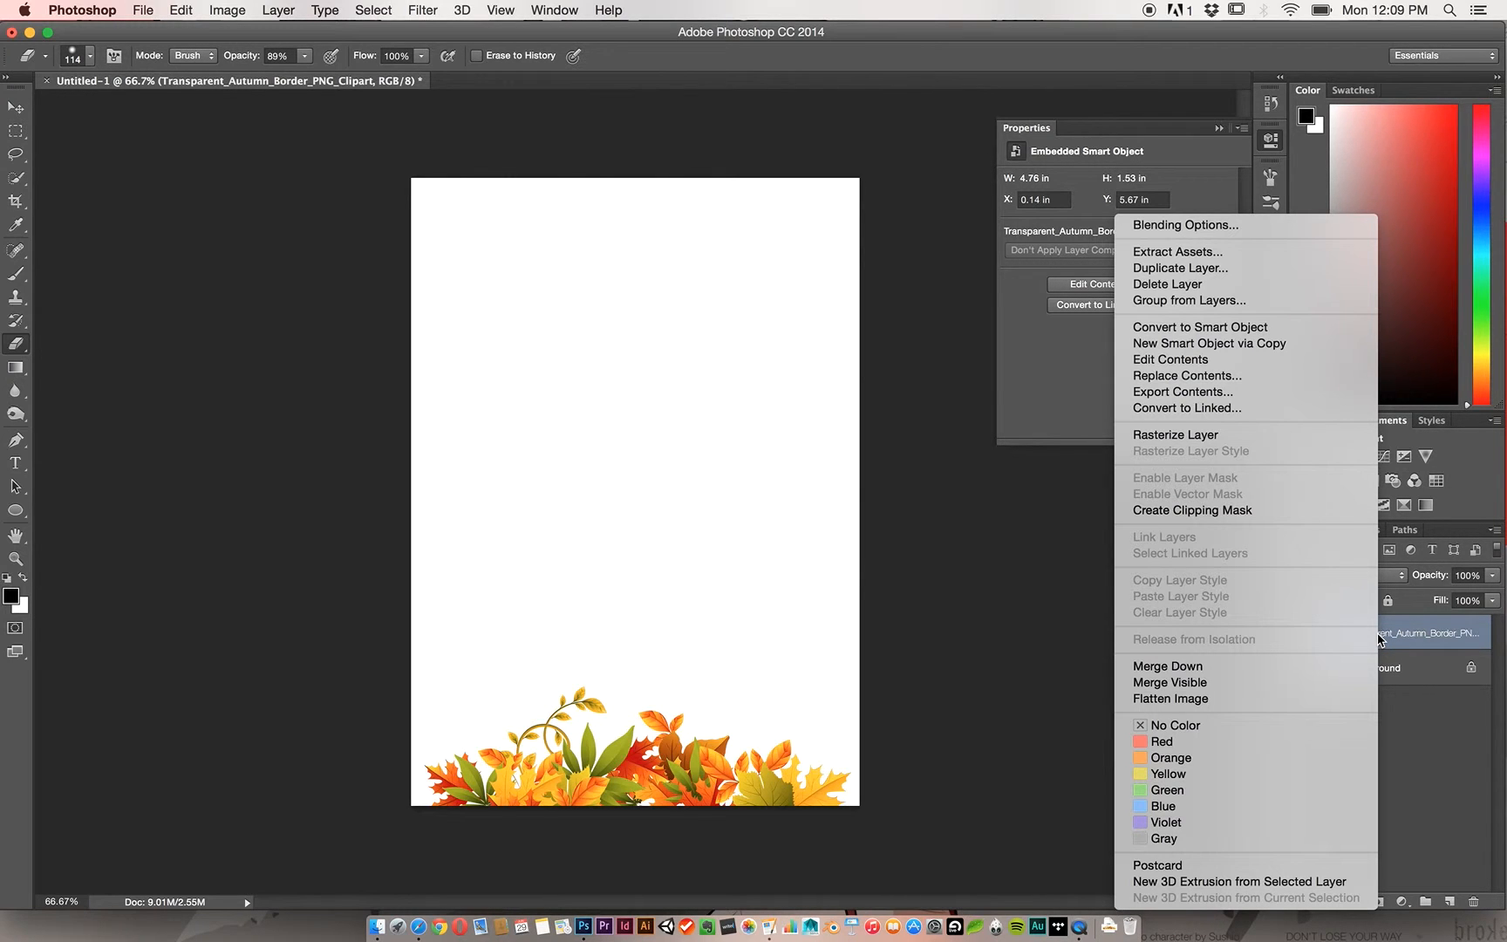
left_click(1233, 277)
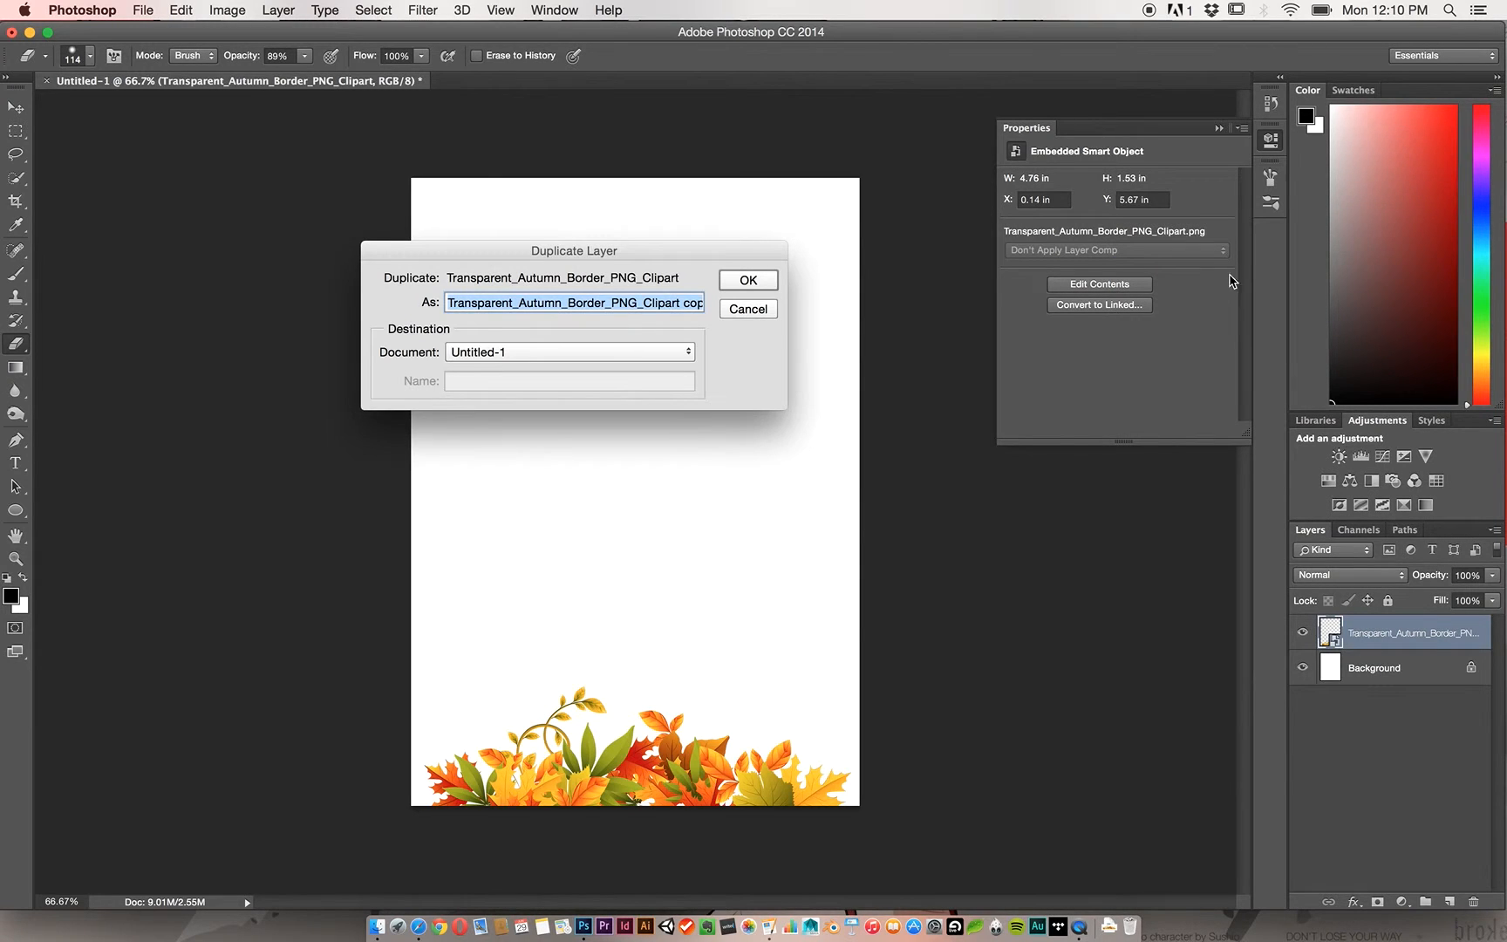
key("BackSpace")
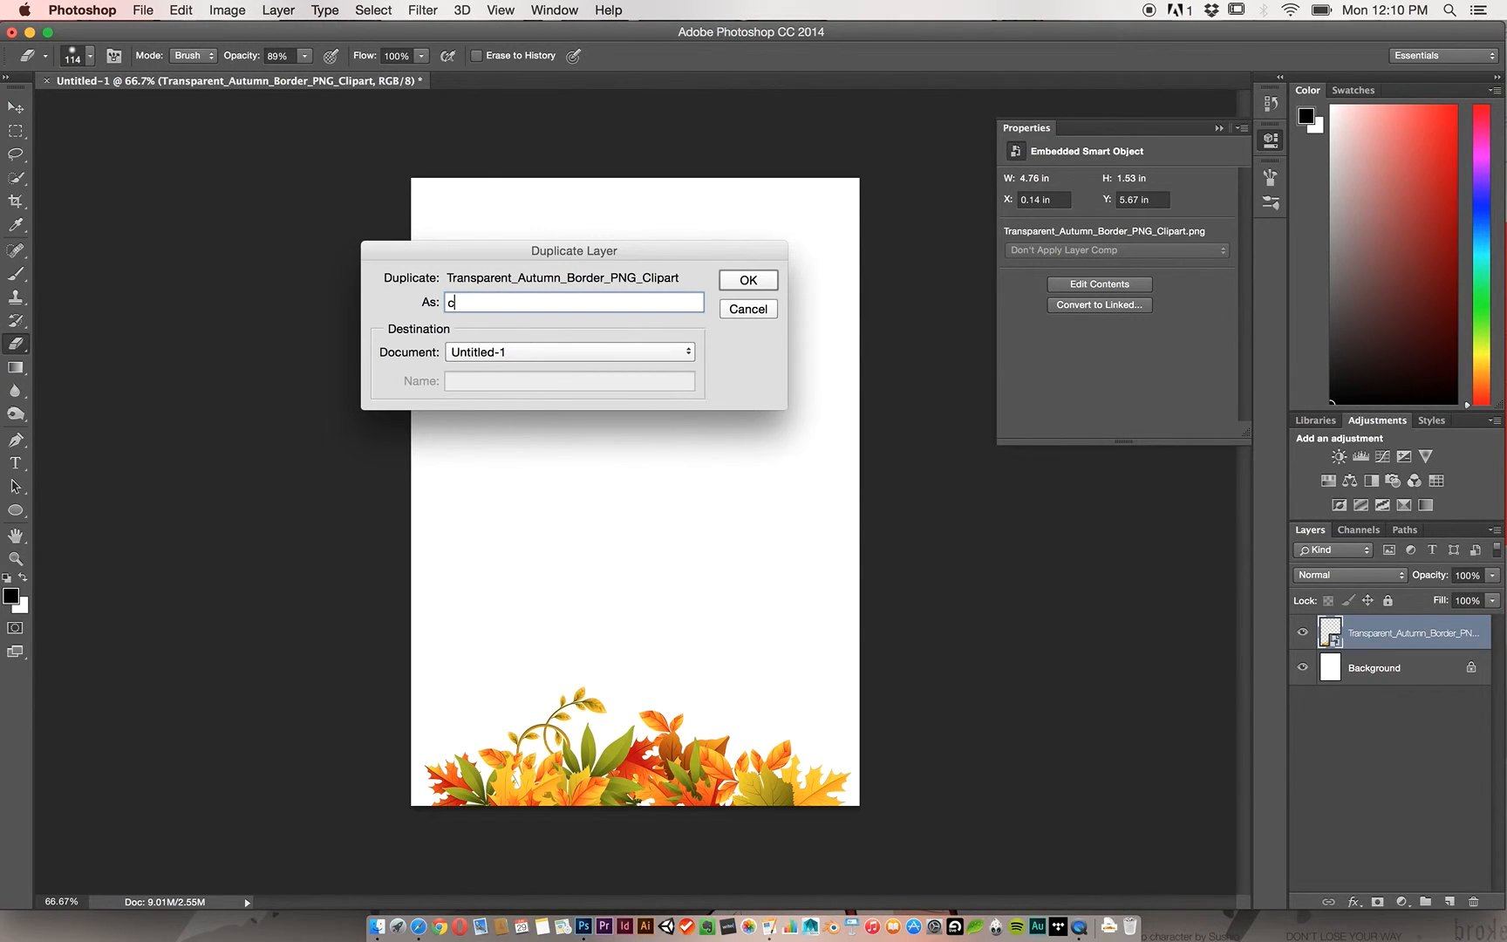
type("copy of border")
key("BackSpace")
type("-top")
key("Return")
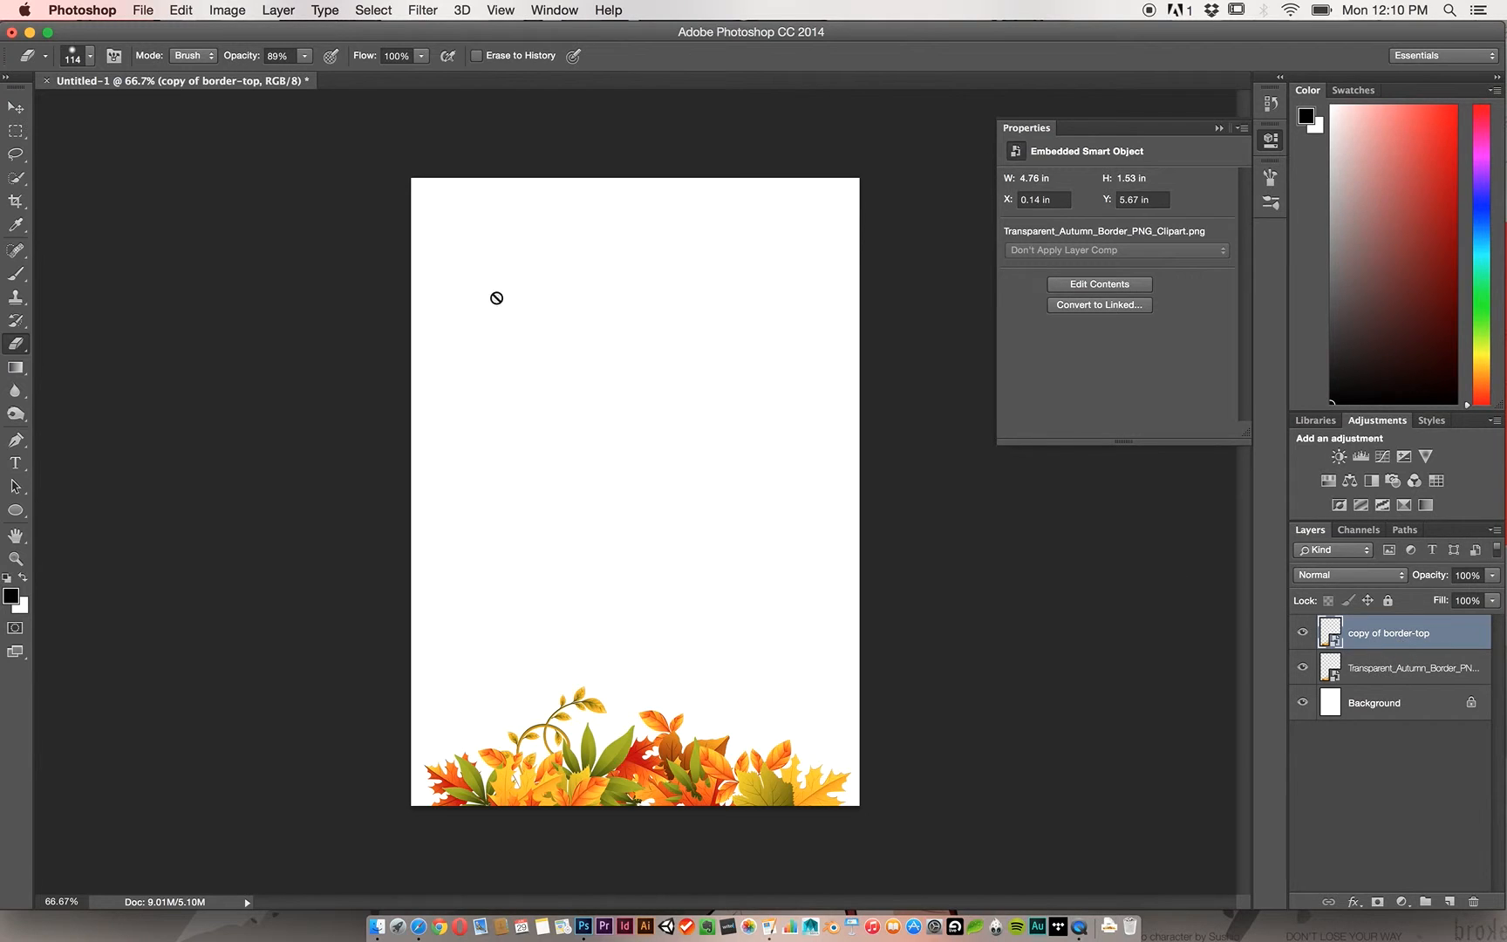
Move the copy of border-top layer up the page, rotate it 180 degrees and set its leaves flush with the top edge.
left_click(17, 108)
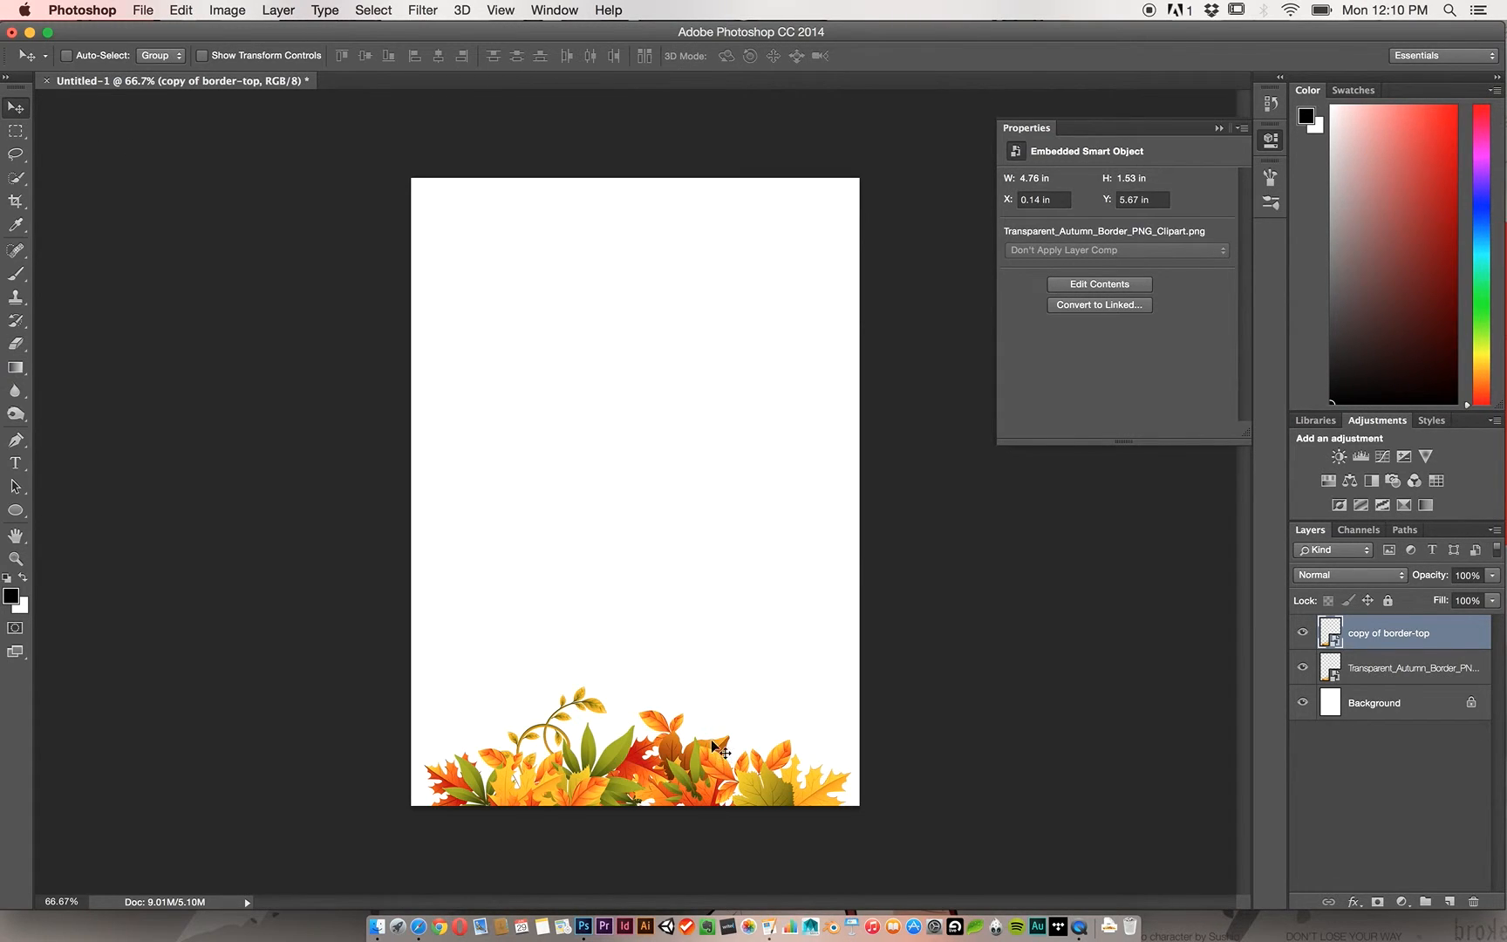
left_click_drag(641, 779, 649, 272)
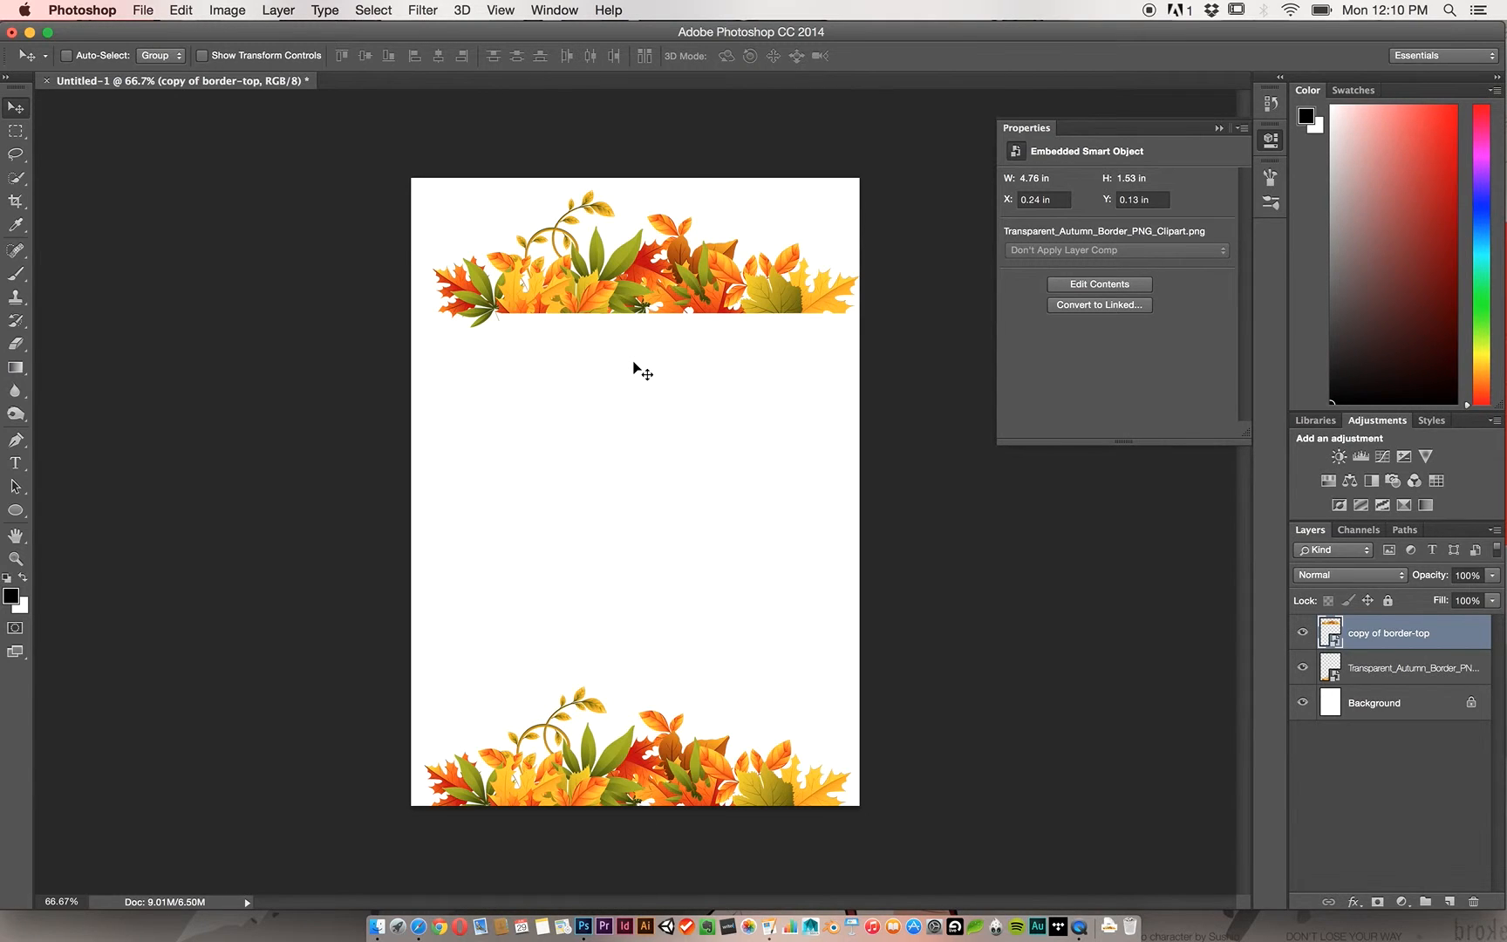
key("super+t")
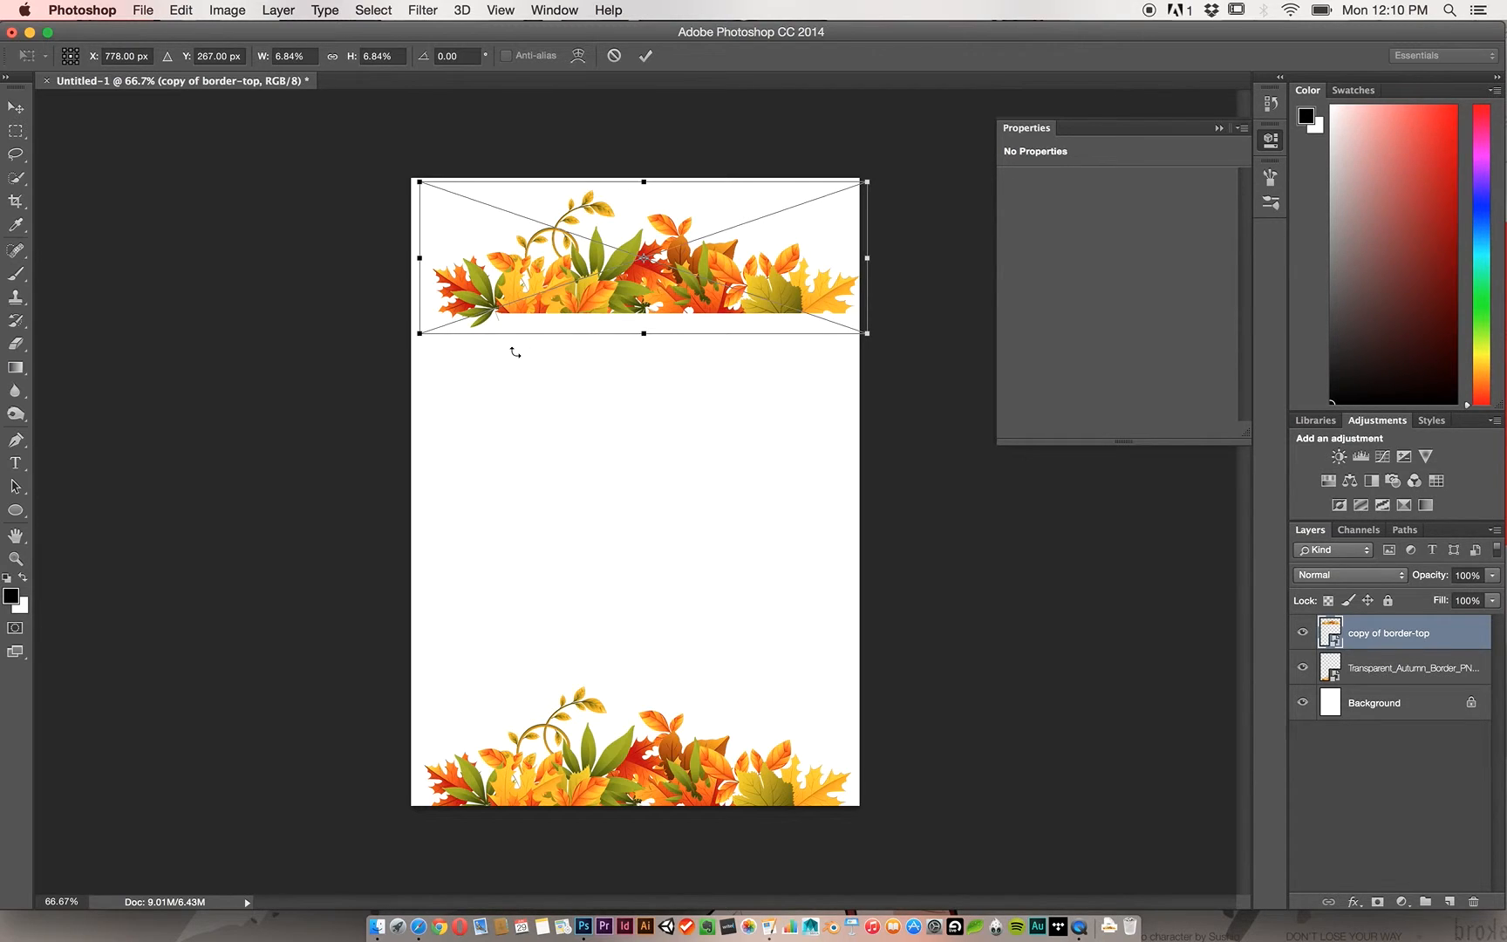
left_click_drag(520, 355, 703, 216)
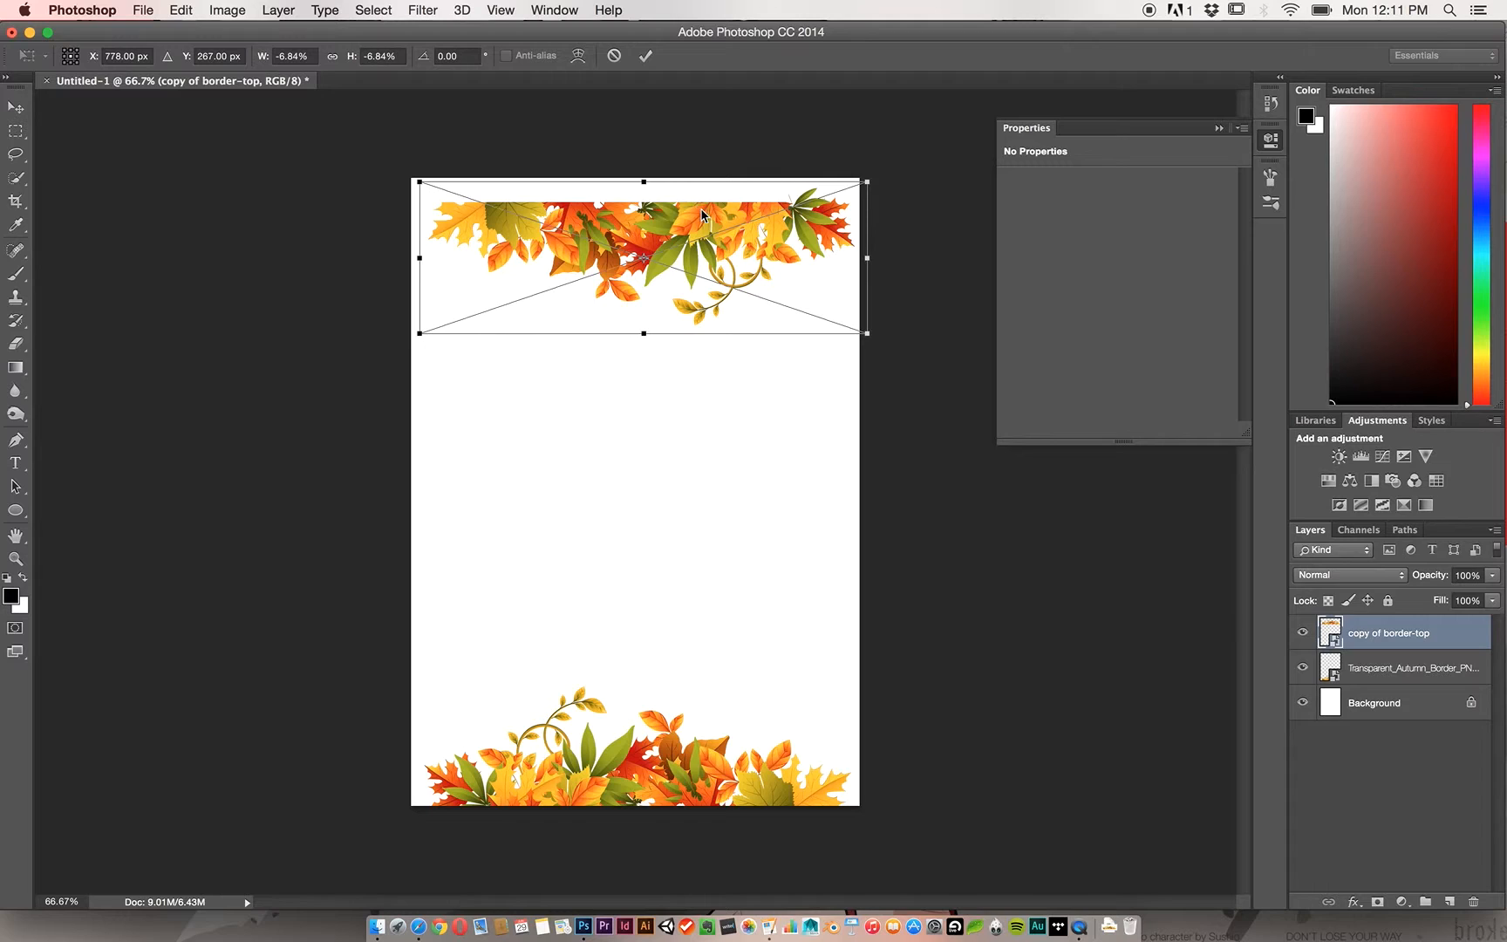
left_click(646, 56)
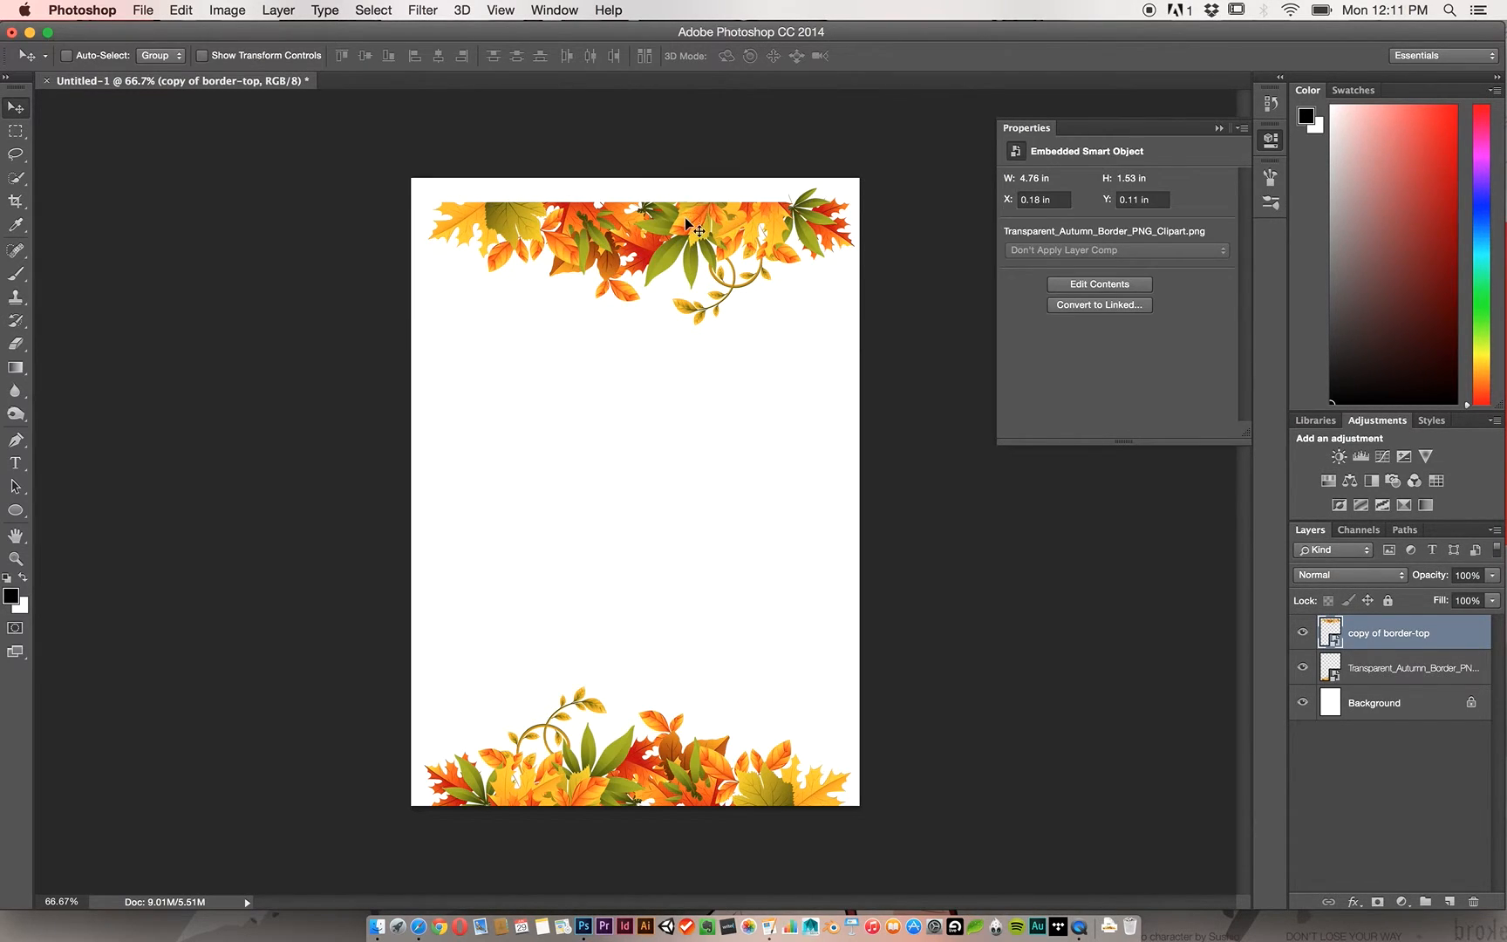
left_click_drag(686, 220, 683, 197)
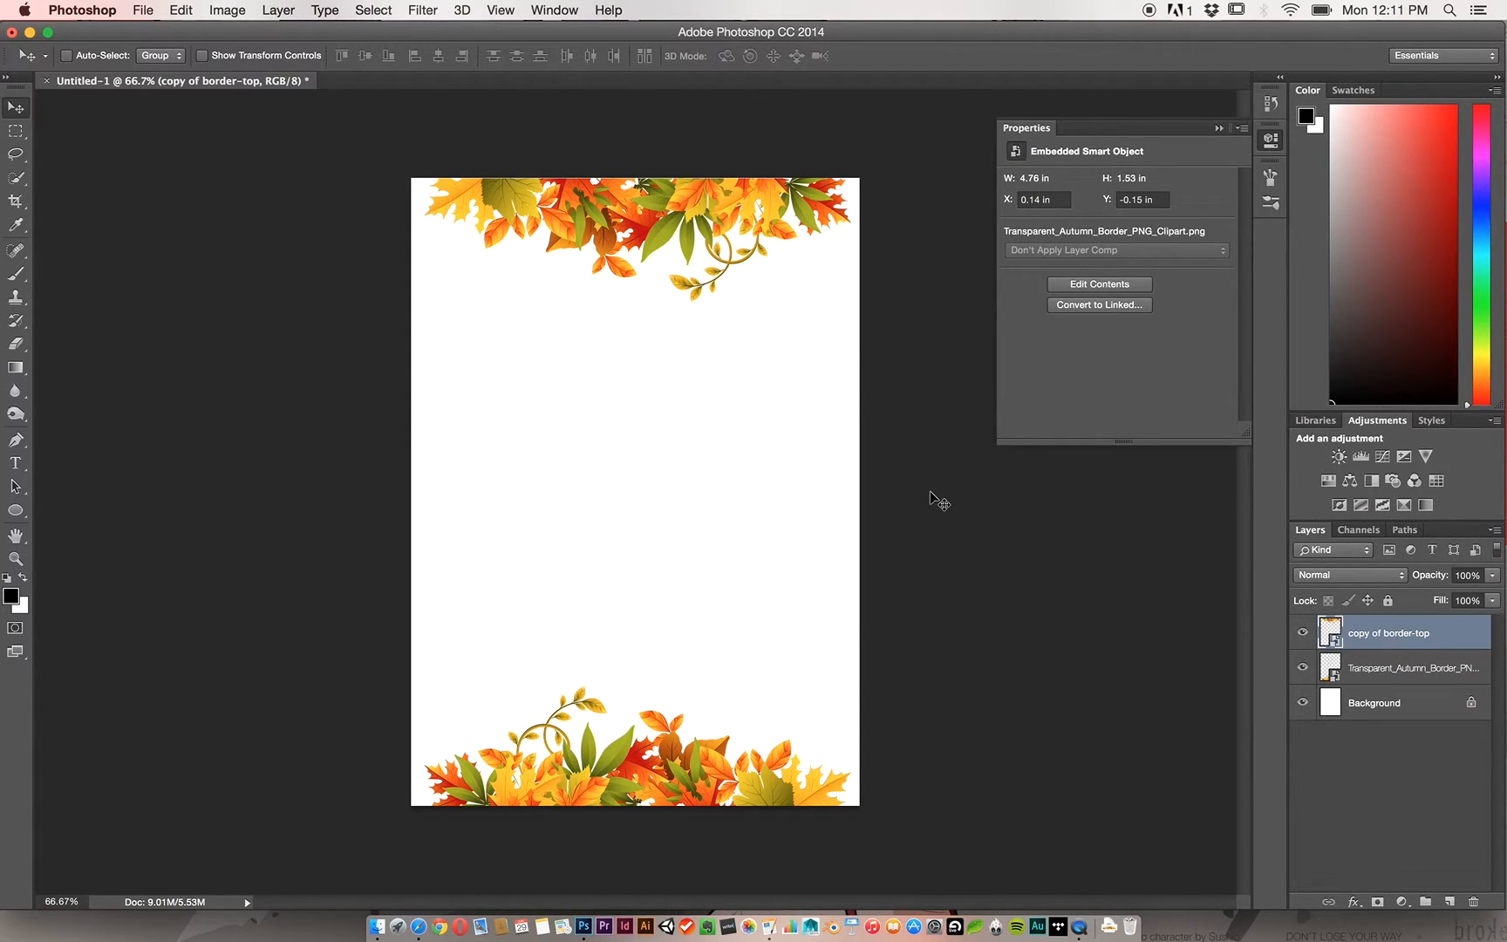
Duplicate the copy of border-top layer under the name "border-left".
right_click(1373, 643)
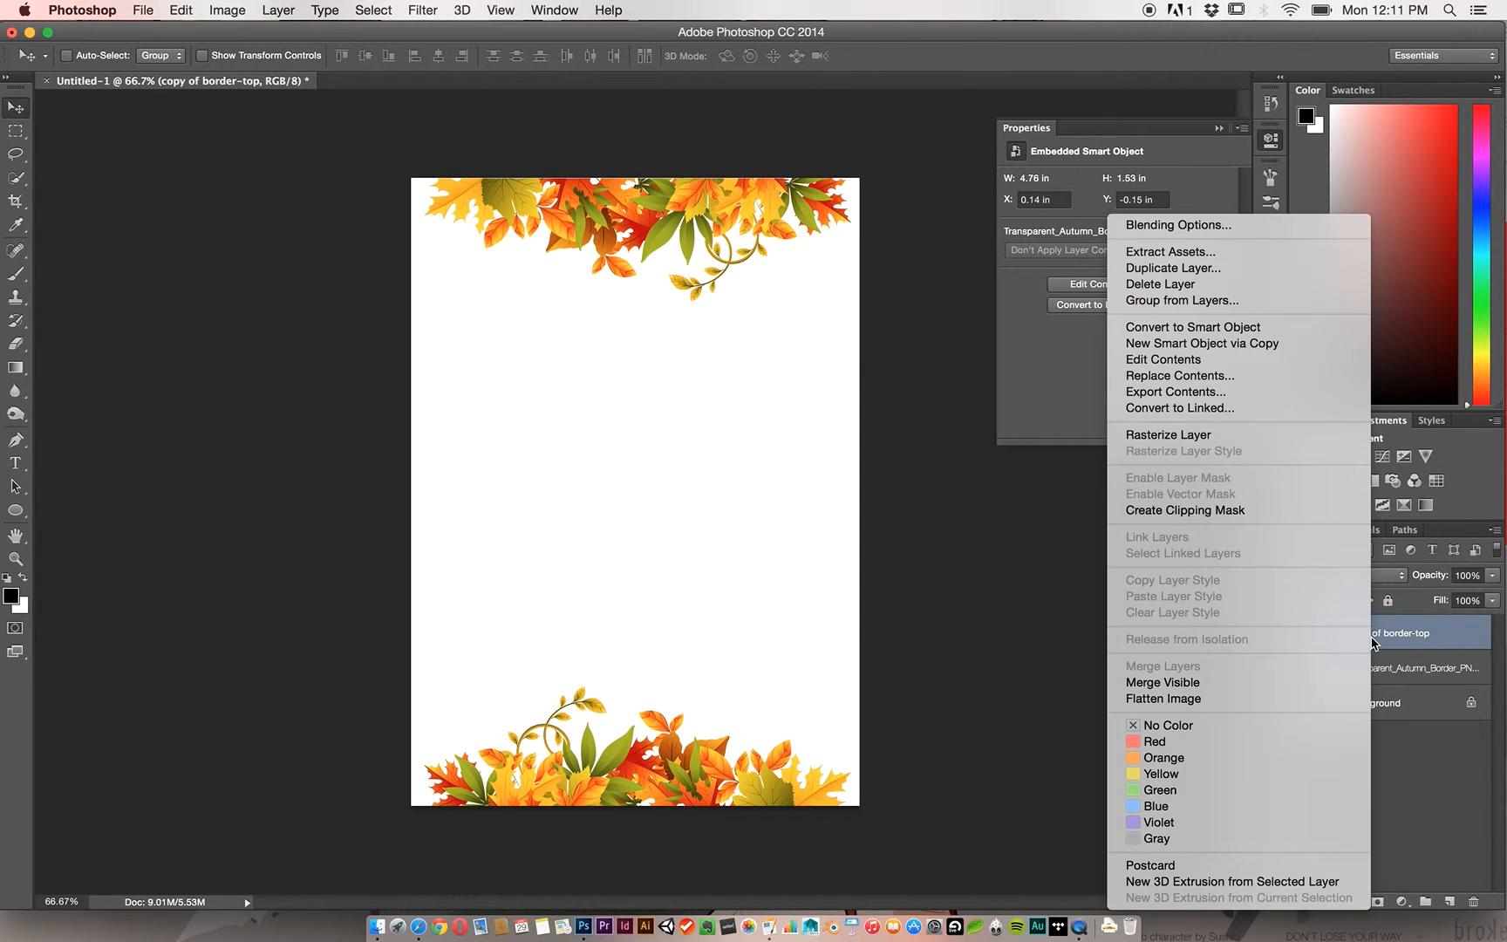
left_click(1242, 273)
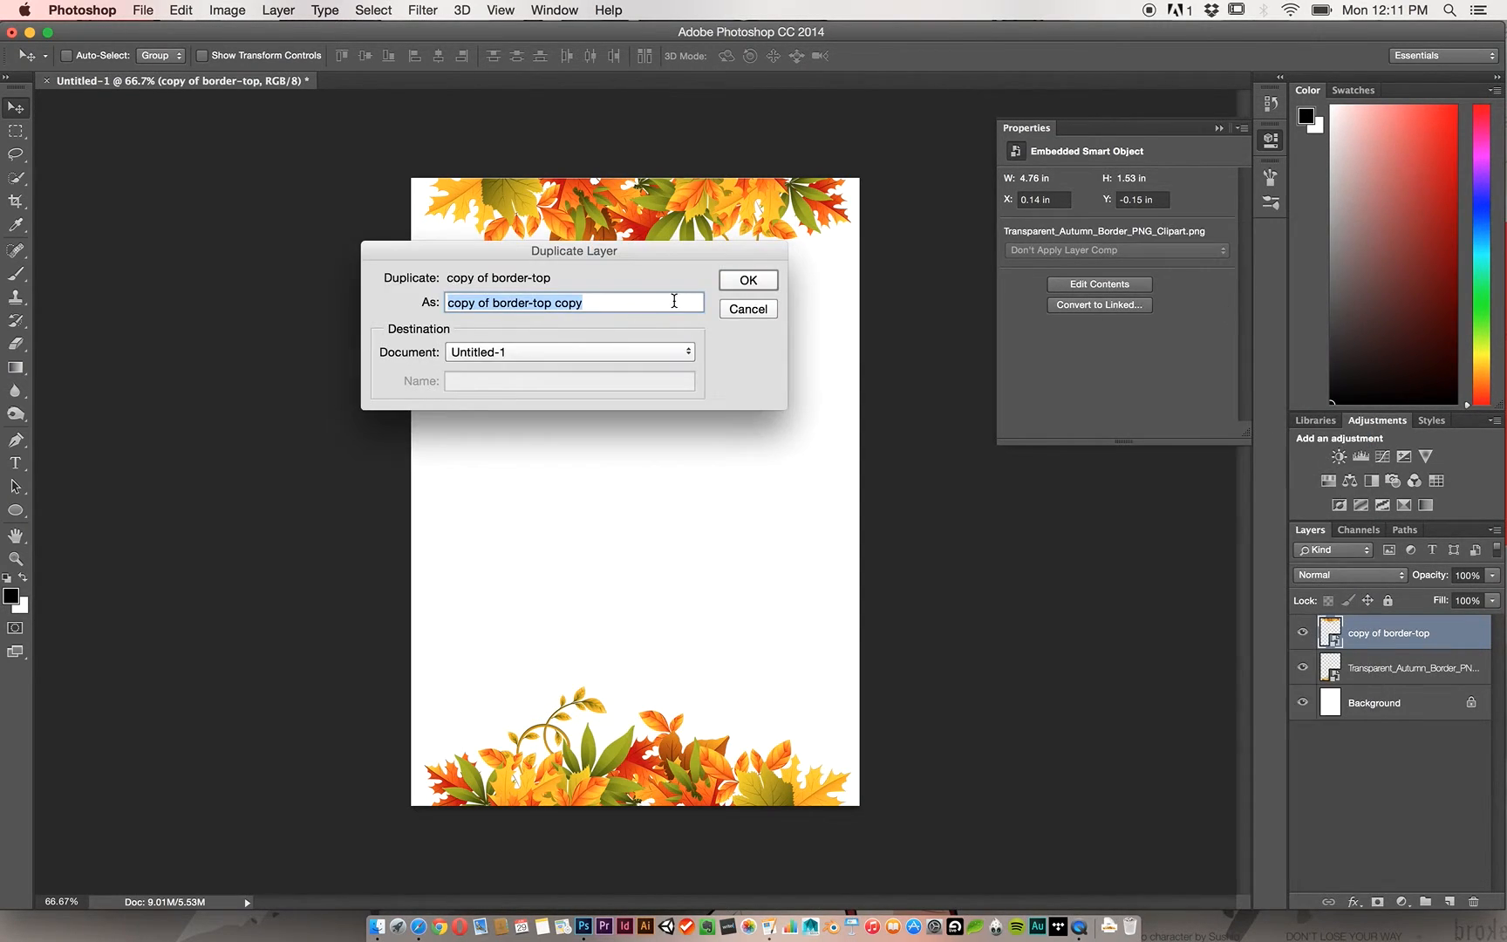
type("border-left")
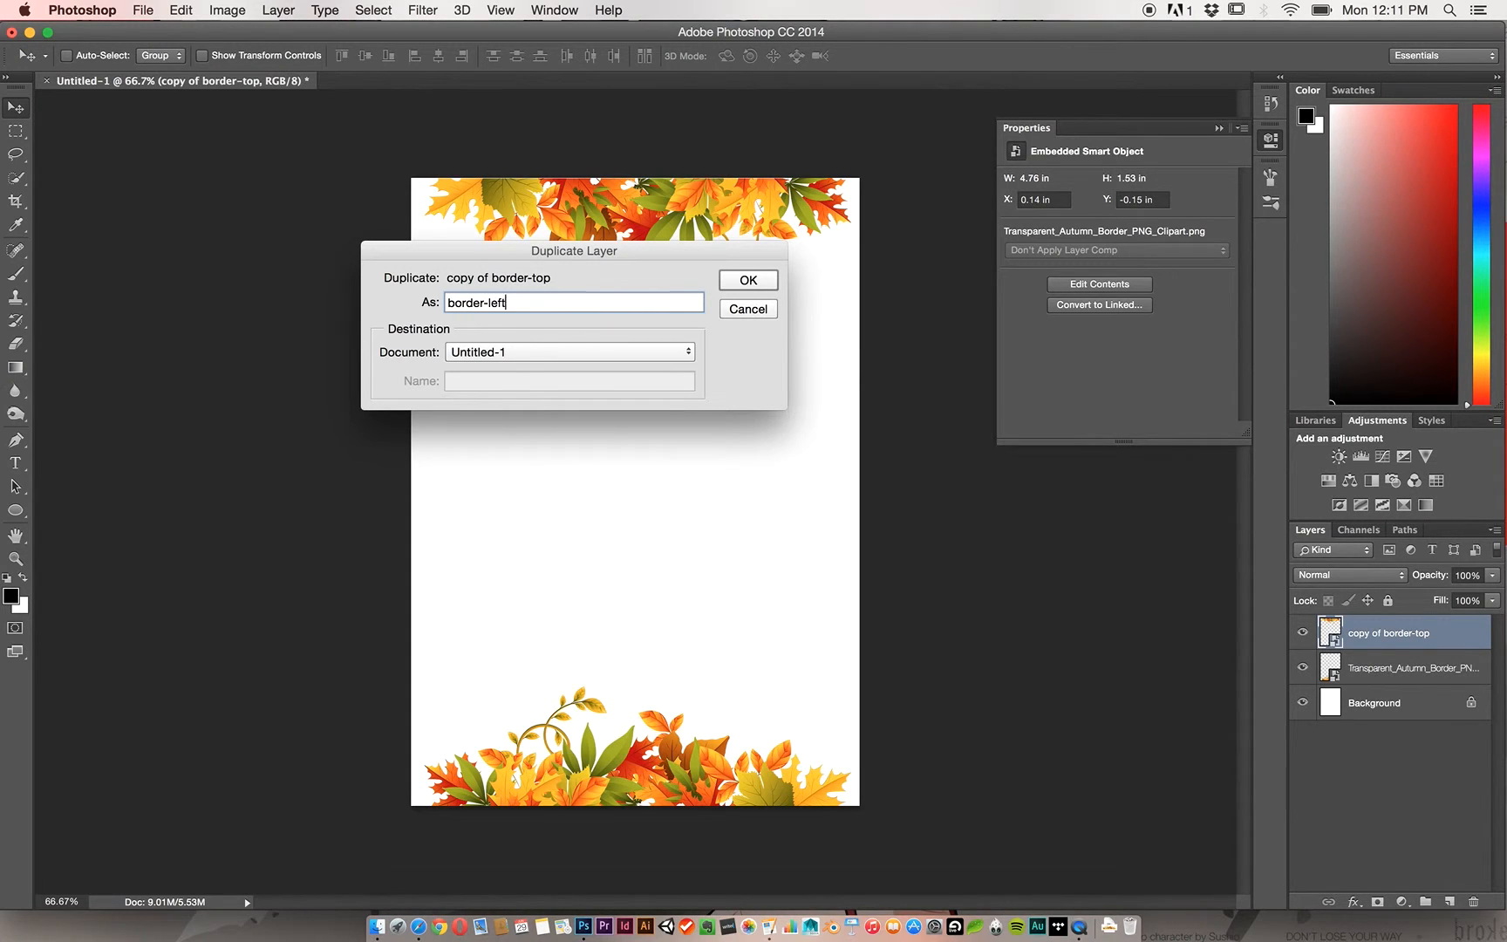
key("Return")
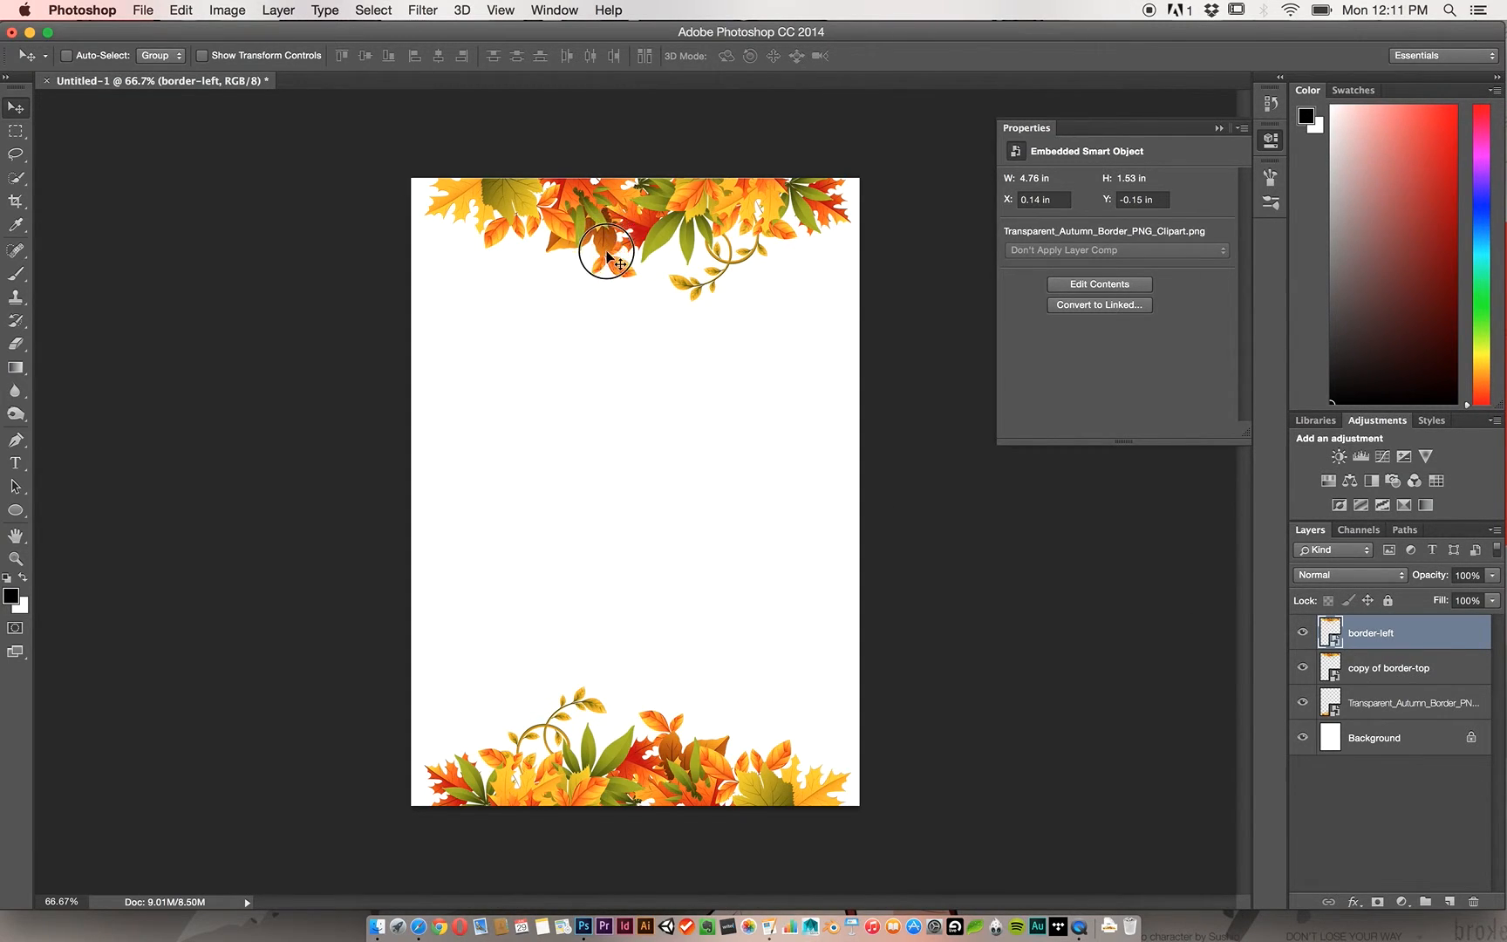
Rotate the border-left layer to a 90-degree vertical orientation and position it along the page's left edge with its leaves facing inward.
left_click_drag(608, 240, 600, 425)
key("super+t")
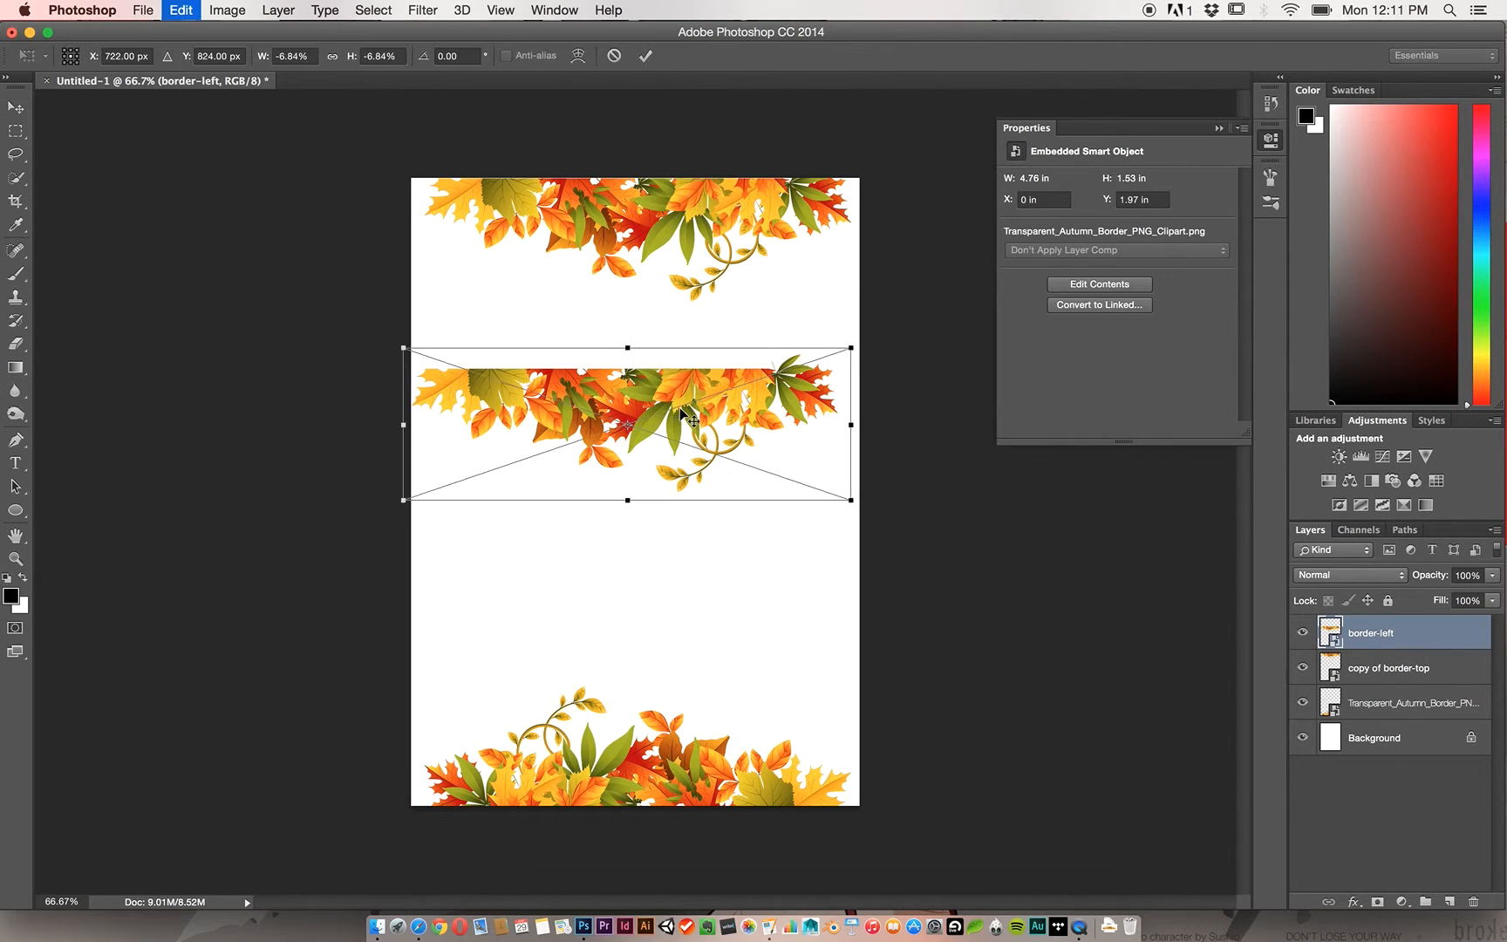
left_click_drag(870, 441, 602, 155)
left_click_drag(621, 365, 465, 401)
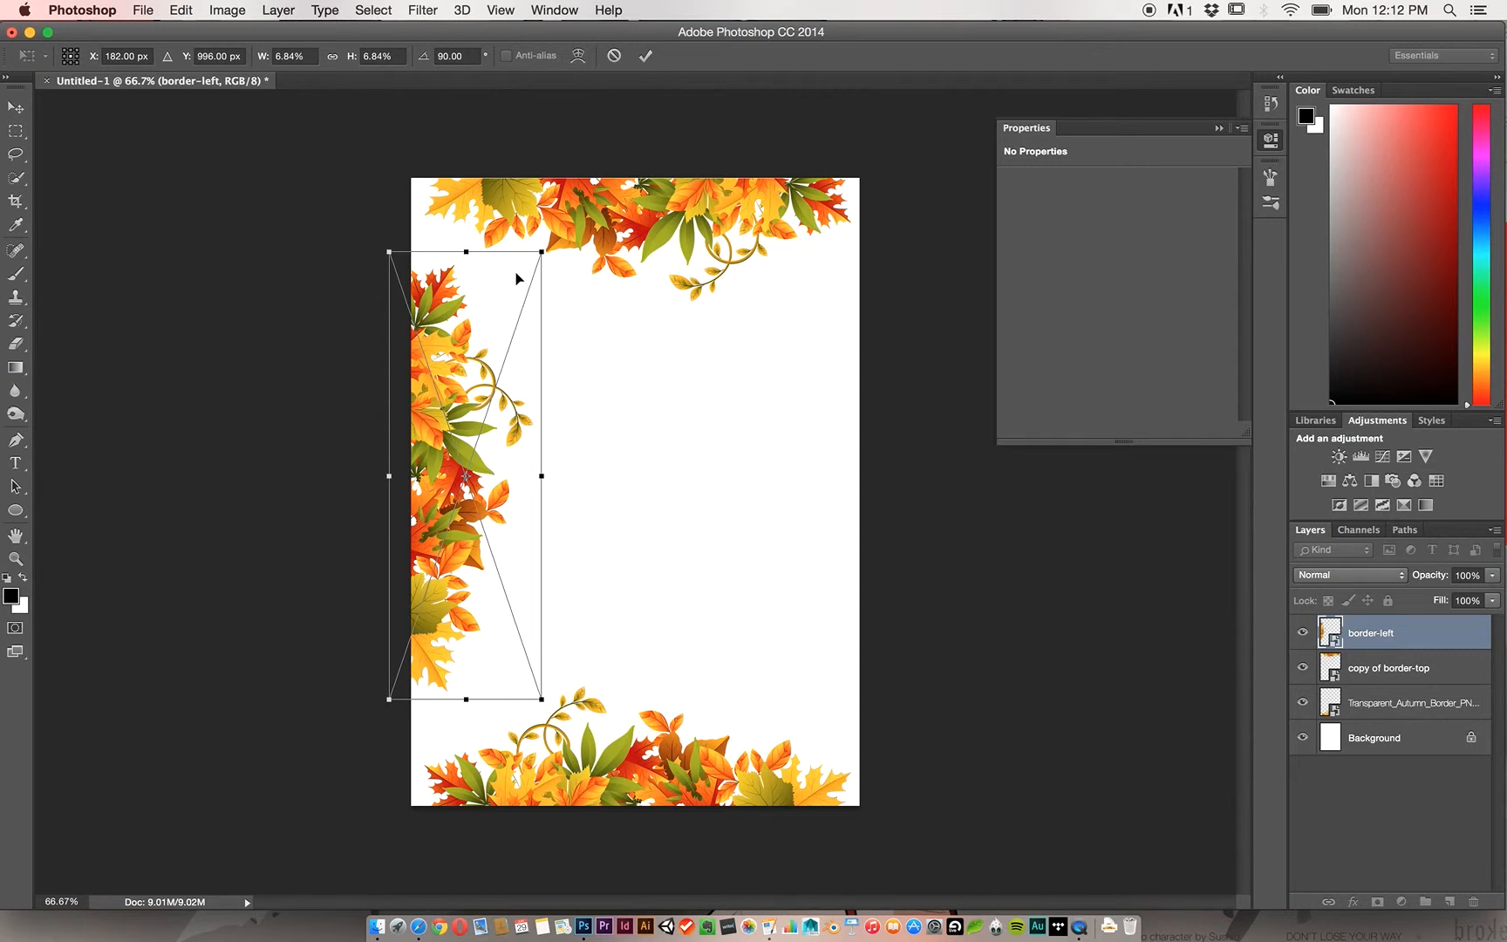
key("Return")
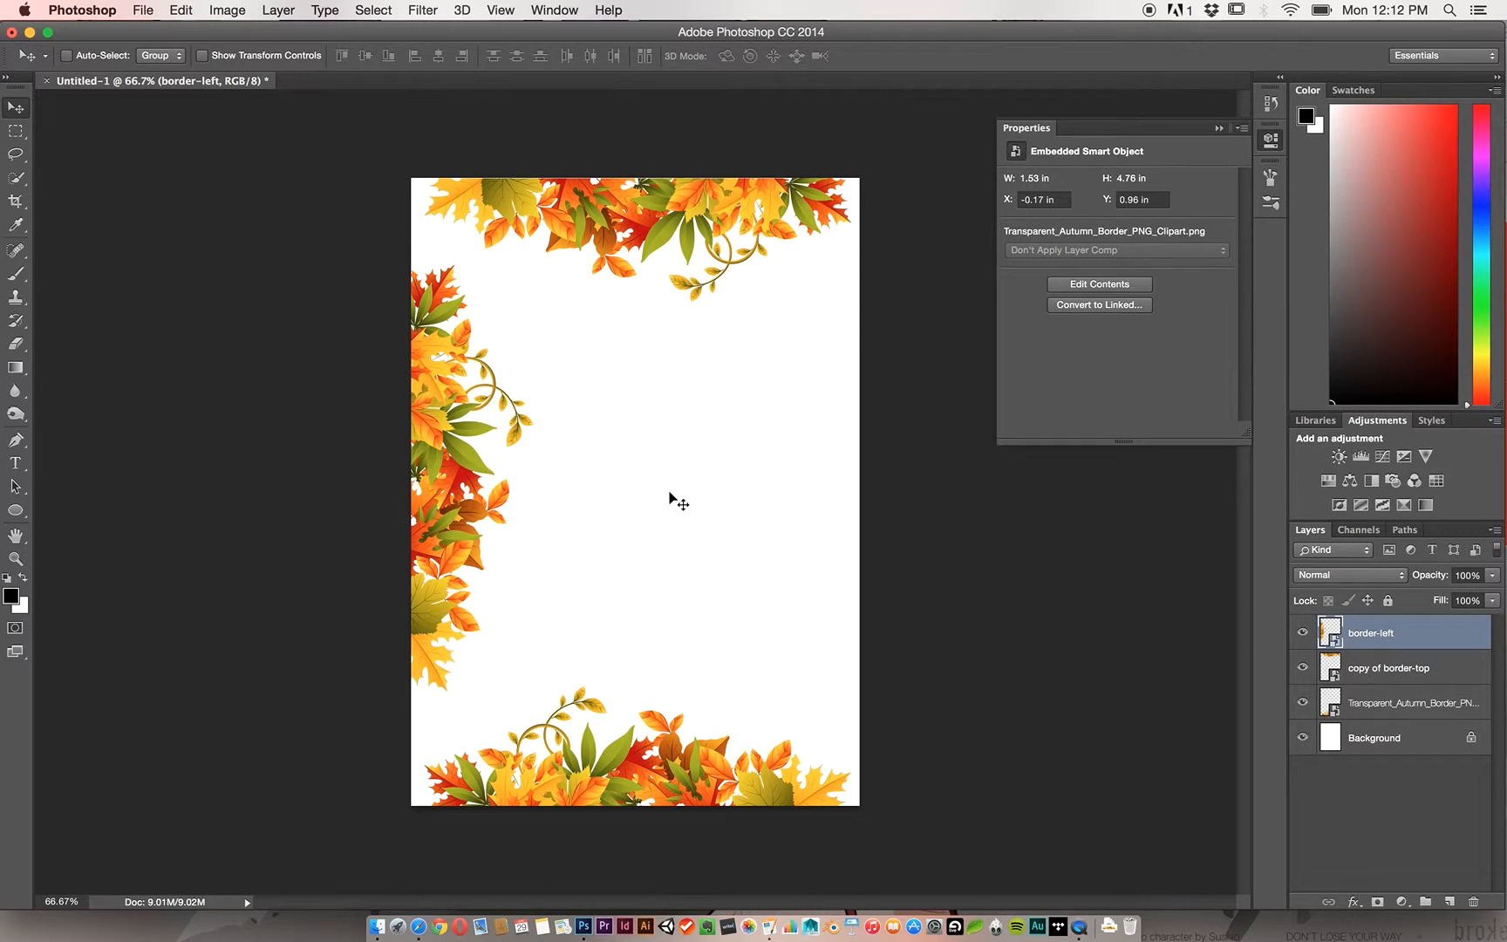
Duplicate the border-left layer, keeping the suggested name "border-left copy".
right_click(1389, 641)
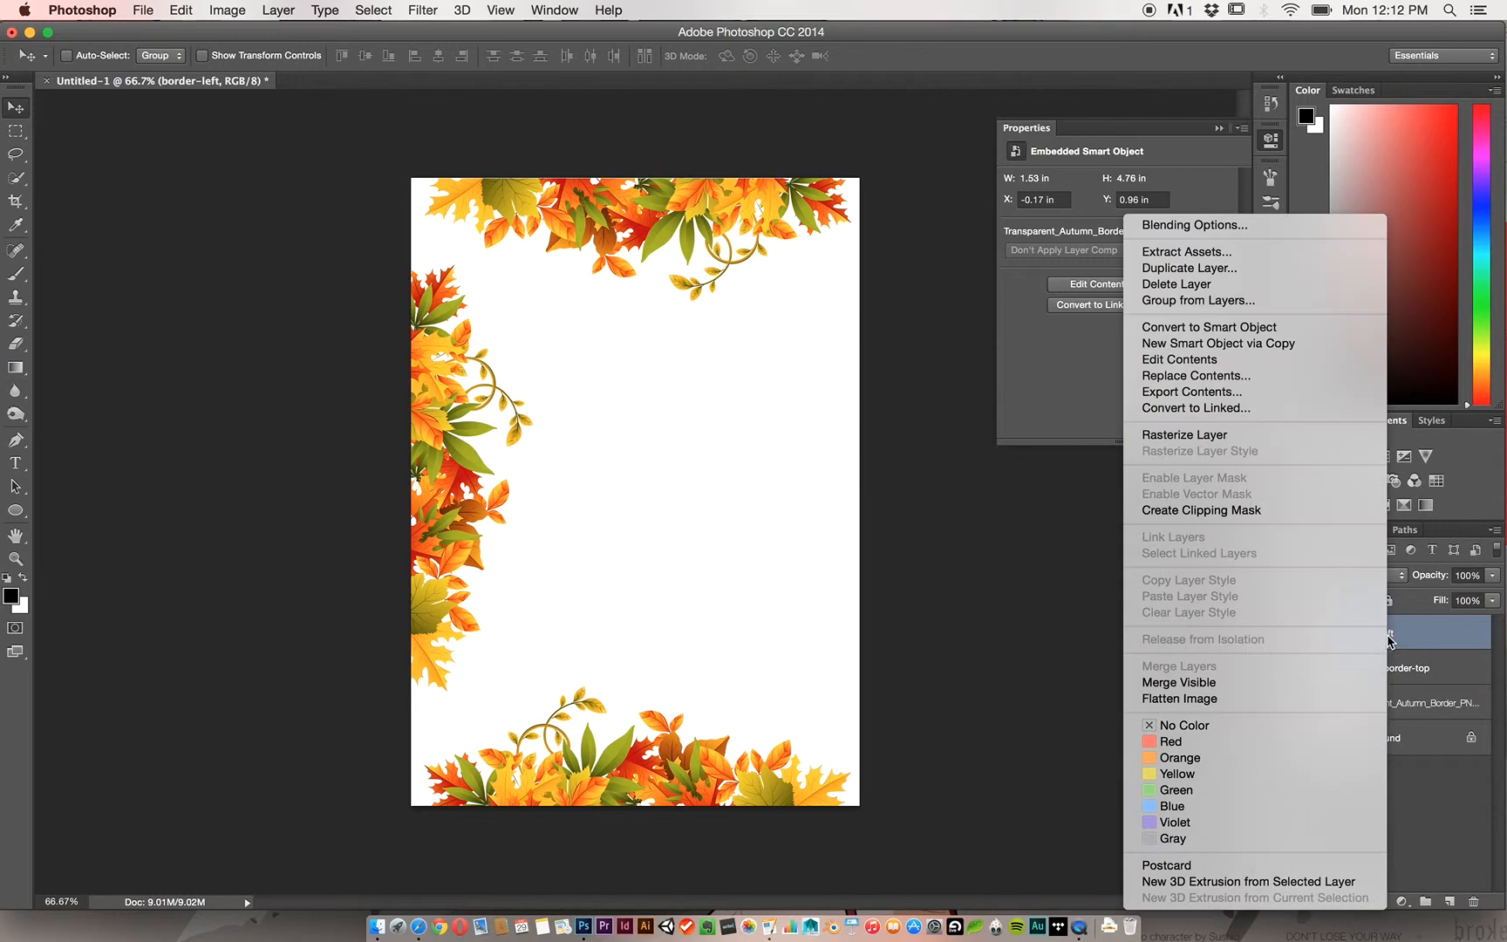
left_click(1214, 272)
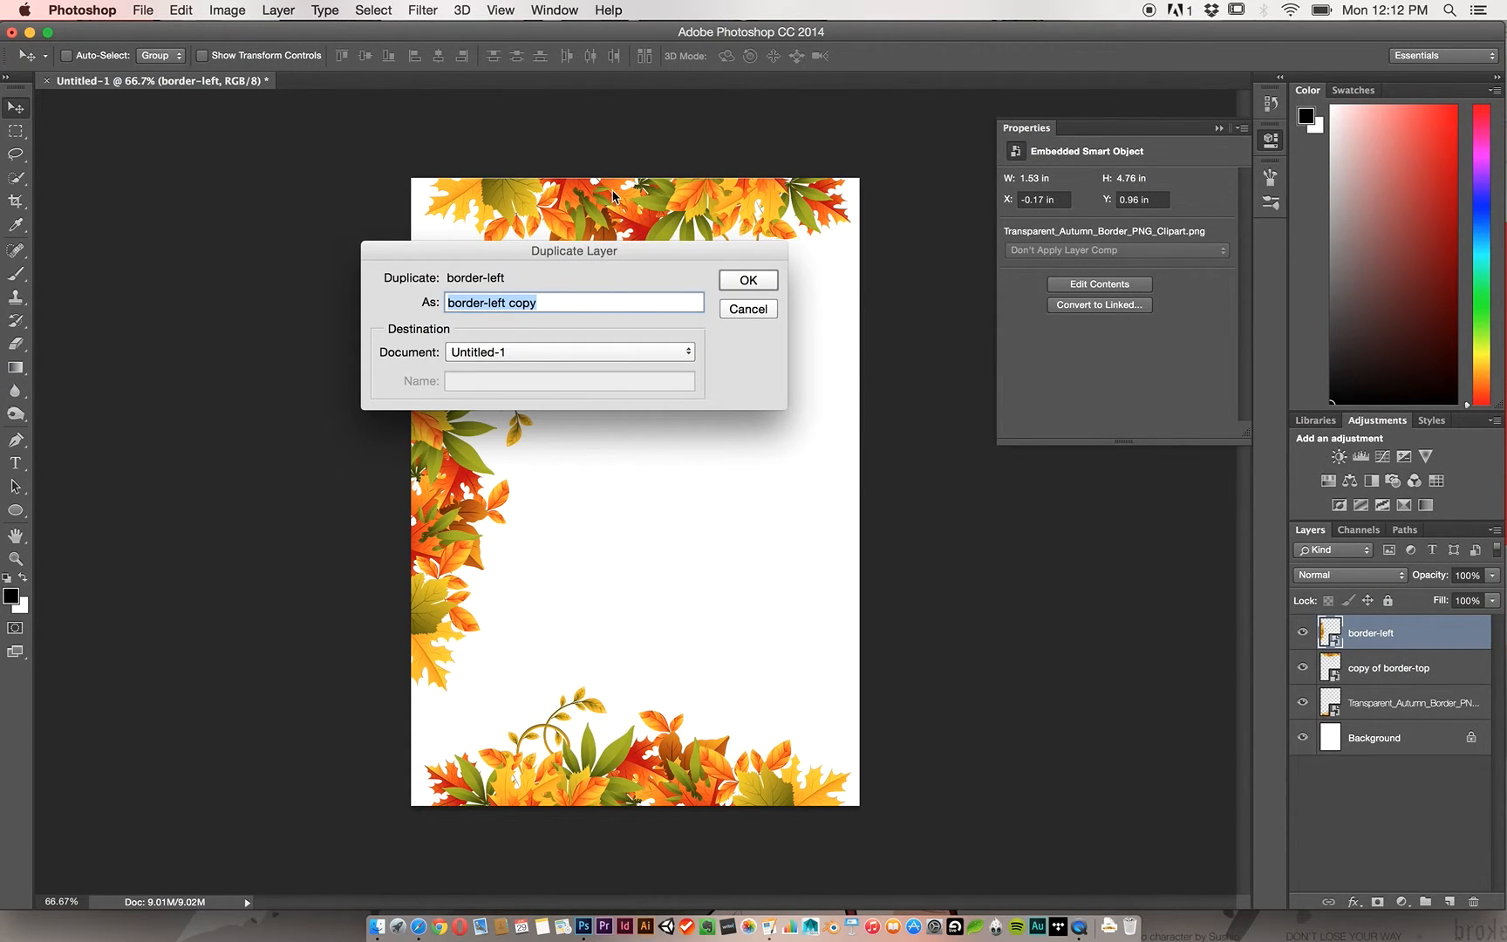
left_click(737, 286)
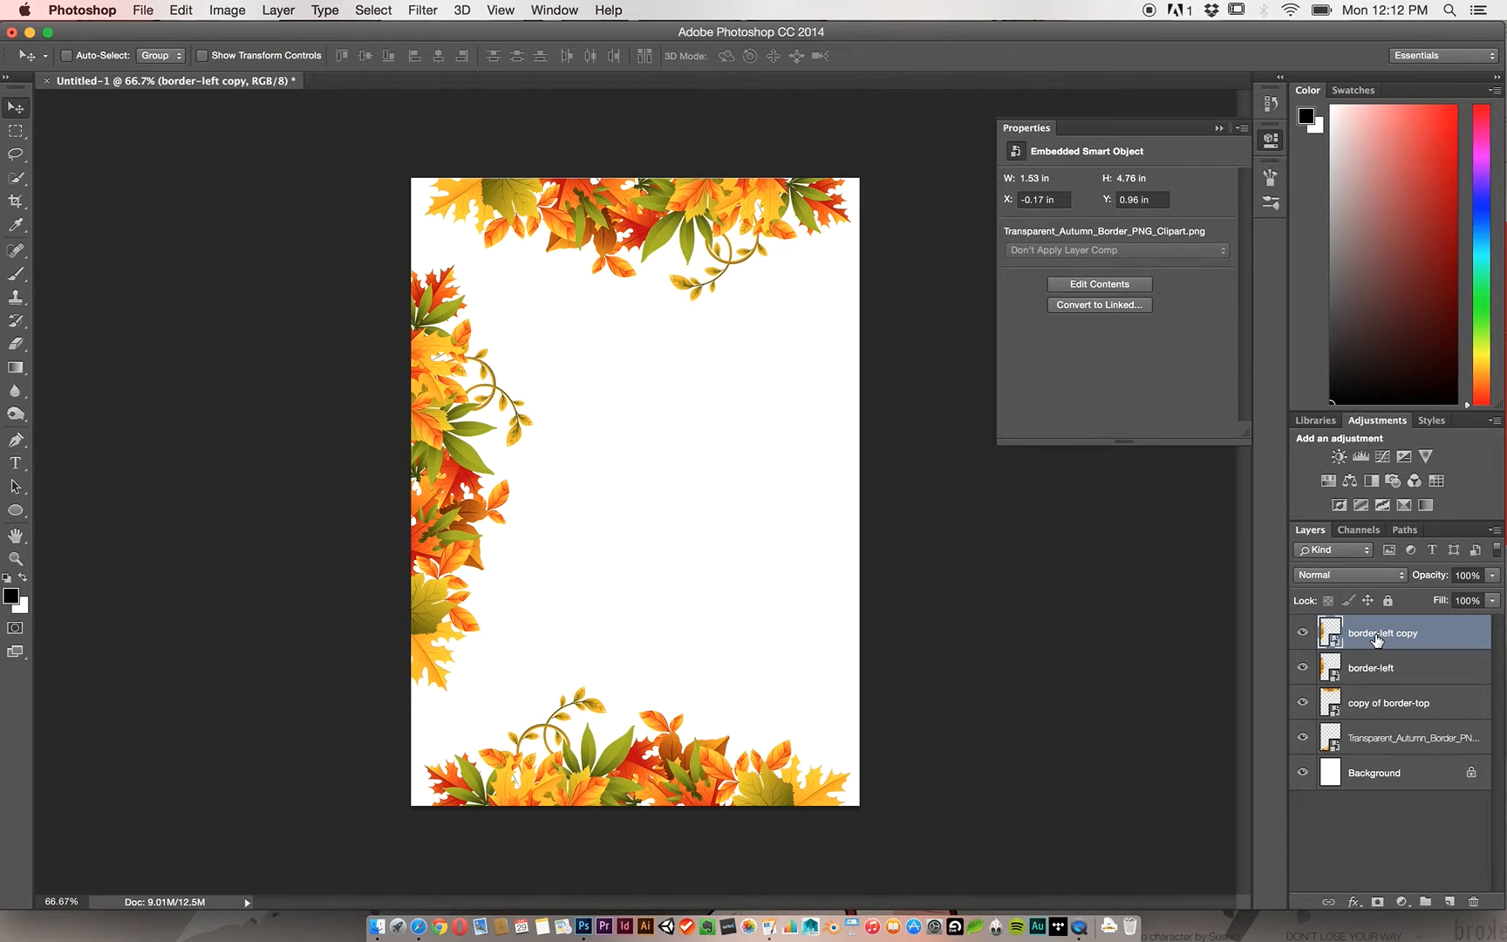
Place the border-left copy layer beneath the border-left layer and shift its leaves 2.38 in straight down the page's left edge.
left_click(1376, 640)
left_click_drag(1376, 639, 1382, 684)
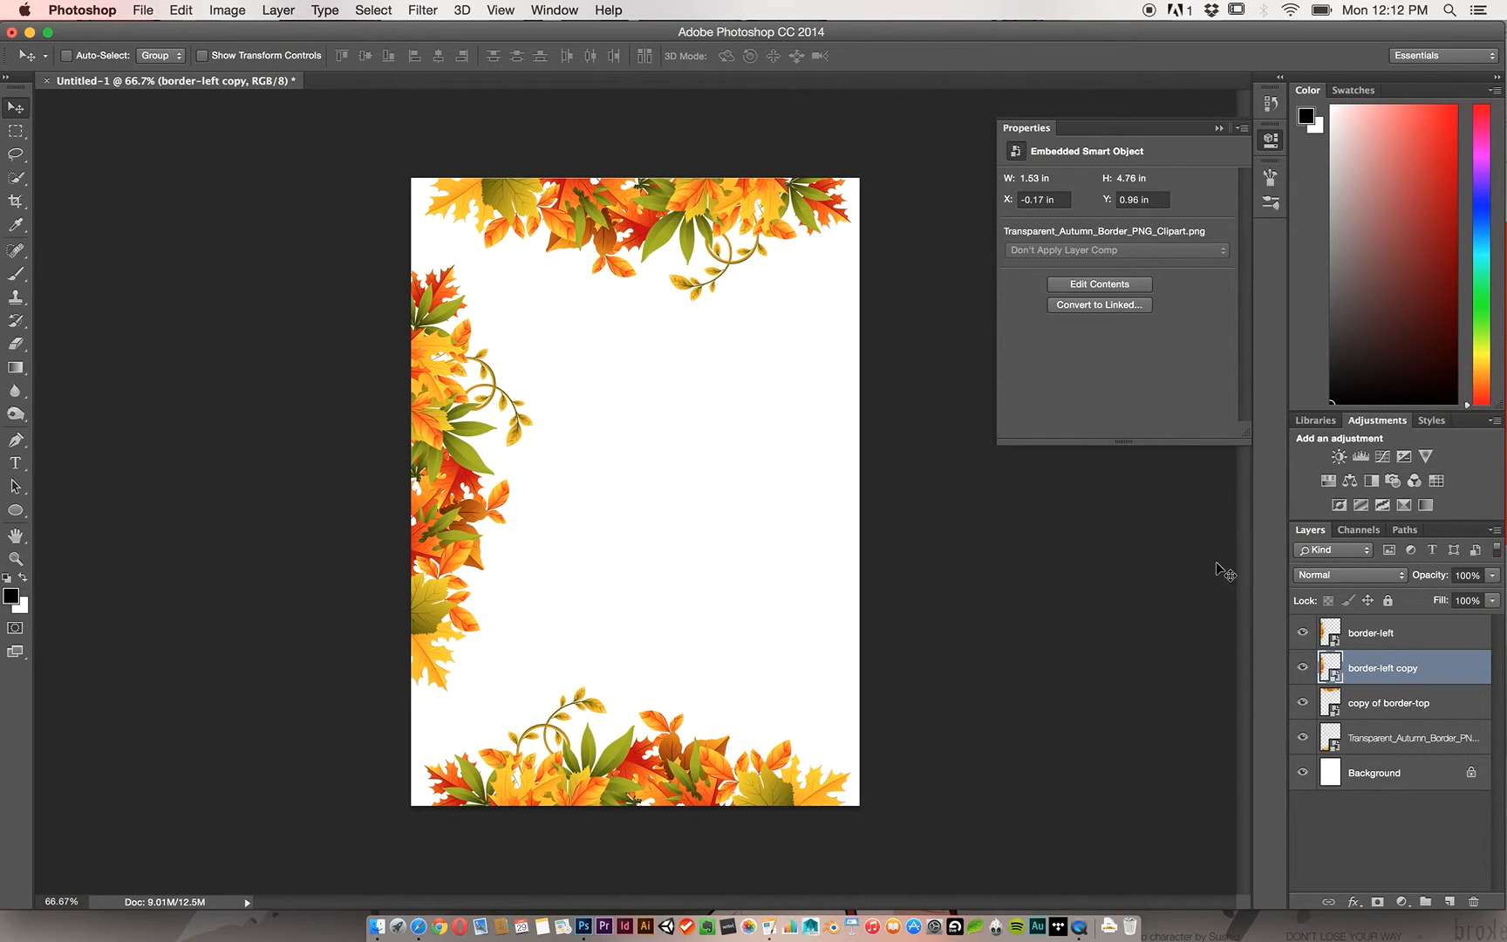
left_click_drag(582, 484, 585, 696)
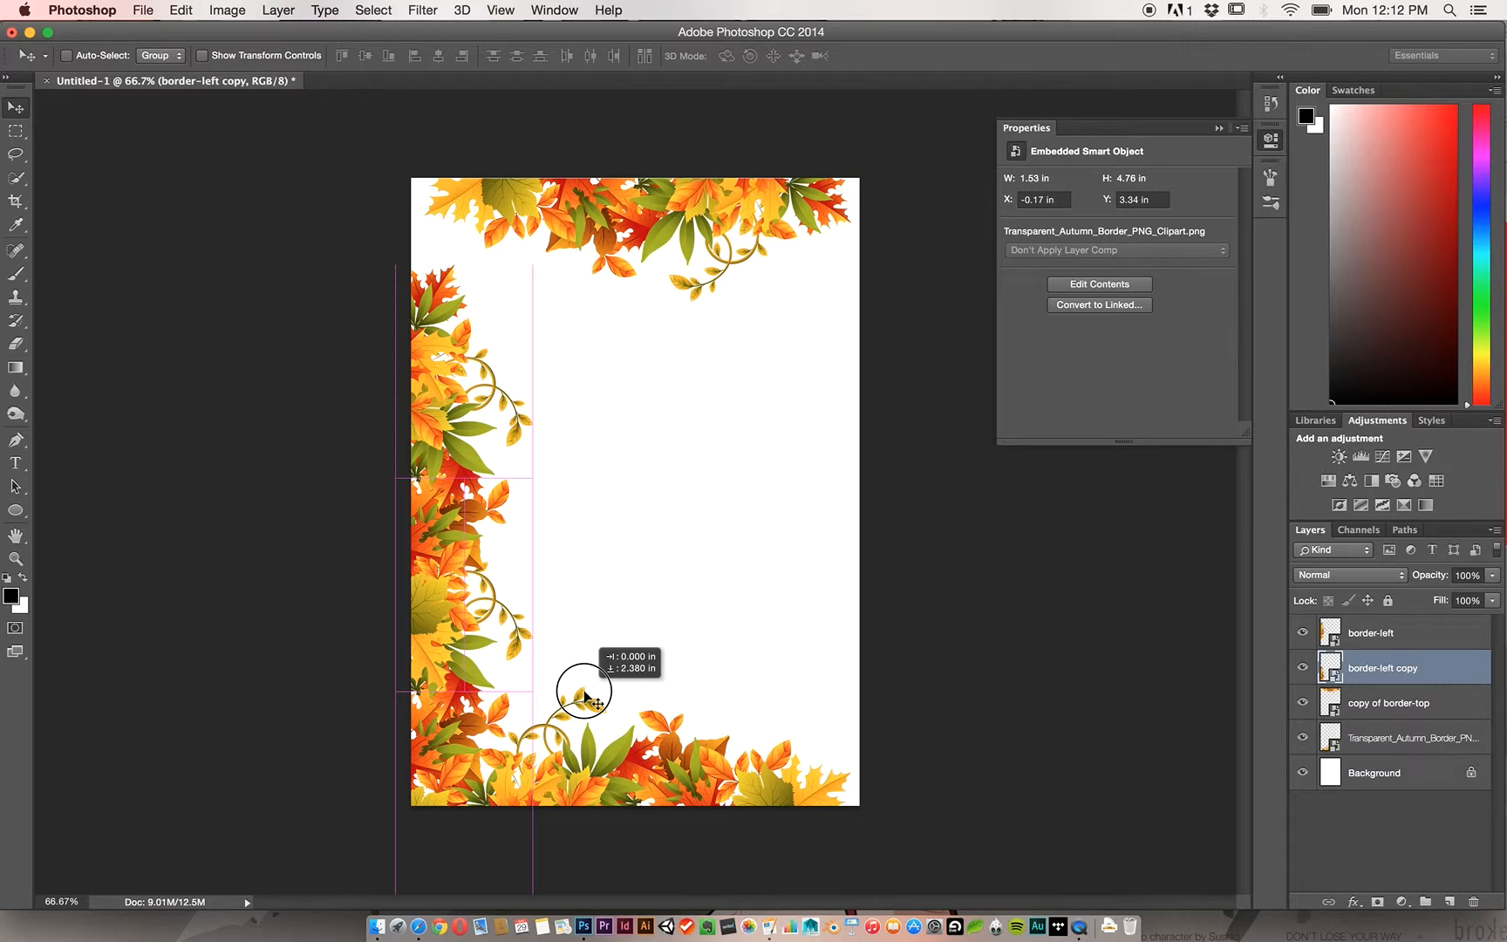
left_click_drag(585, 696, 585, 696)
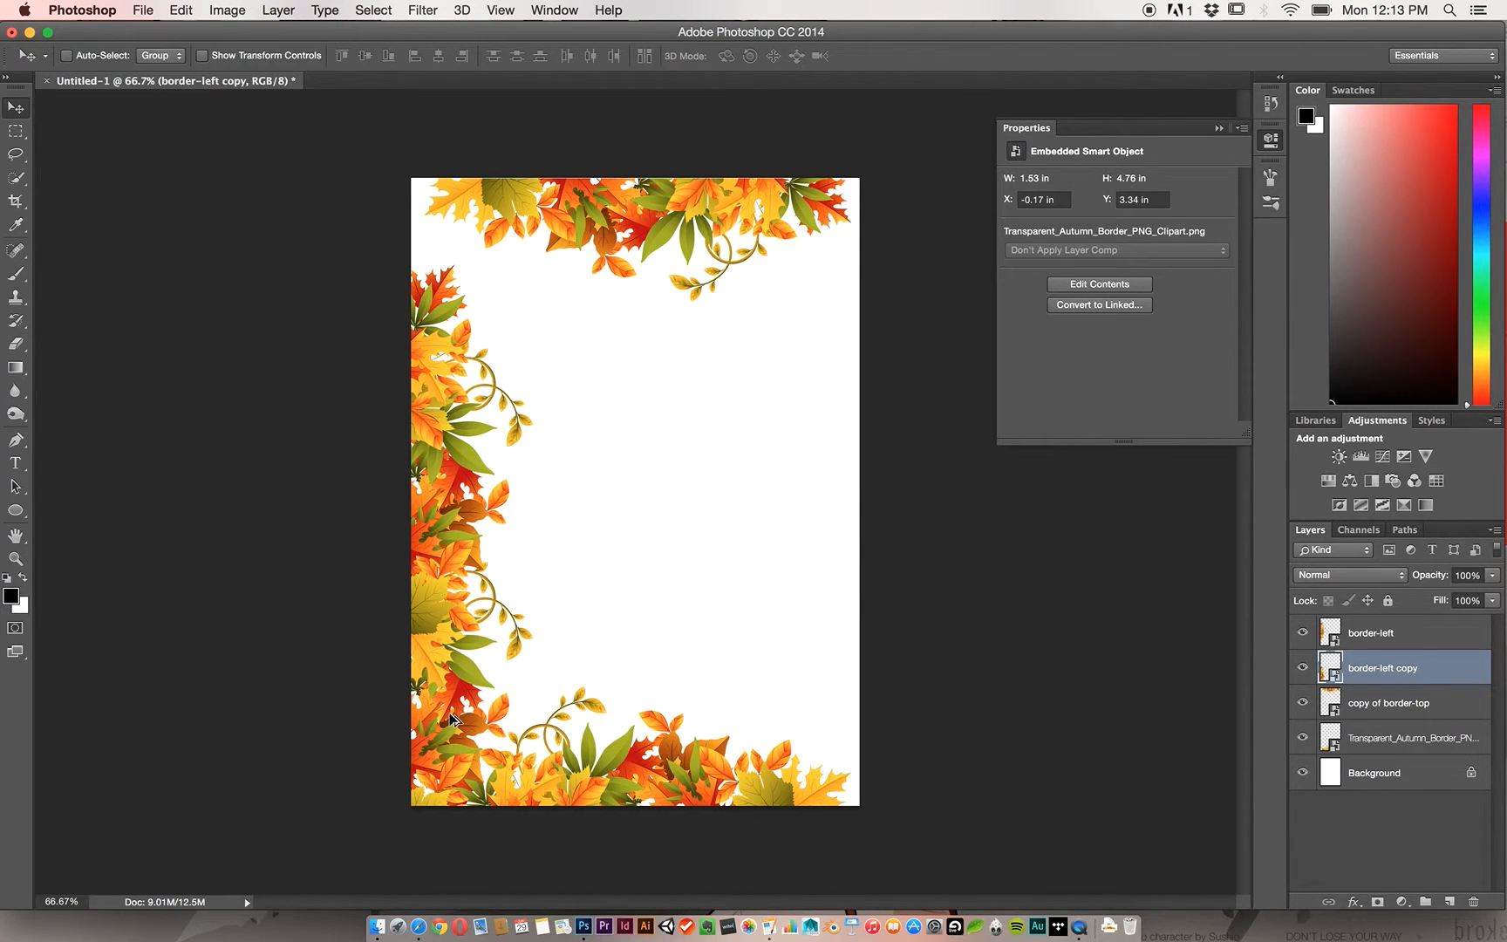
Duplicate the border-left copy layer and move the duplicate straight up to fill the upper-left corner of the page.
left_click_drag(451, 718, 438, 329)
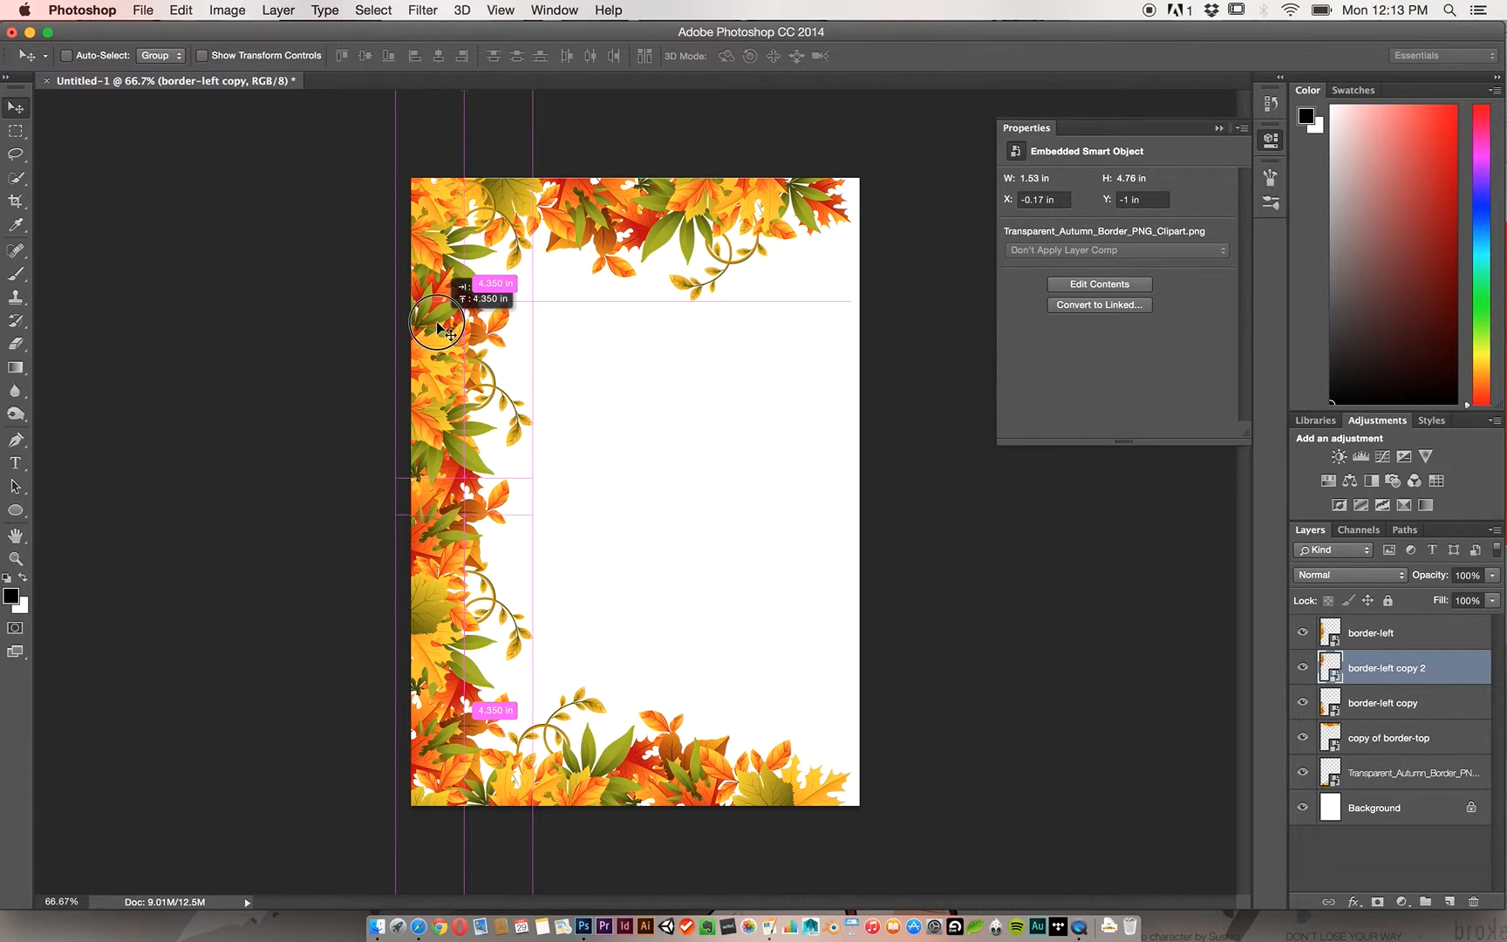
left_click_drag(438, 329, 437, 310)
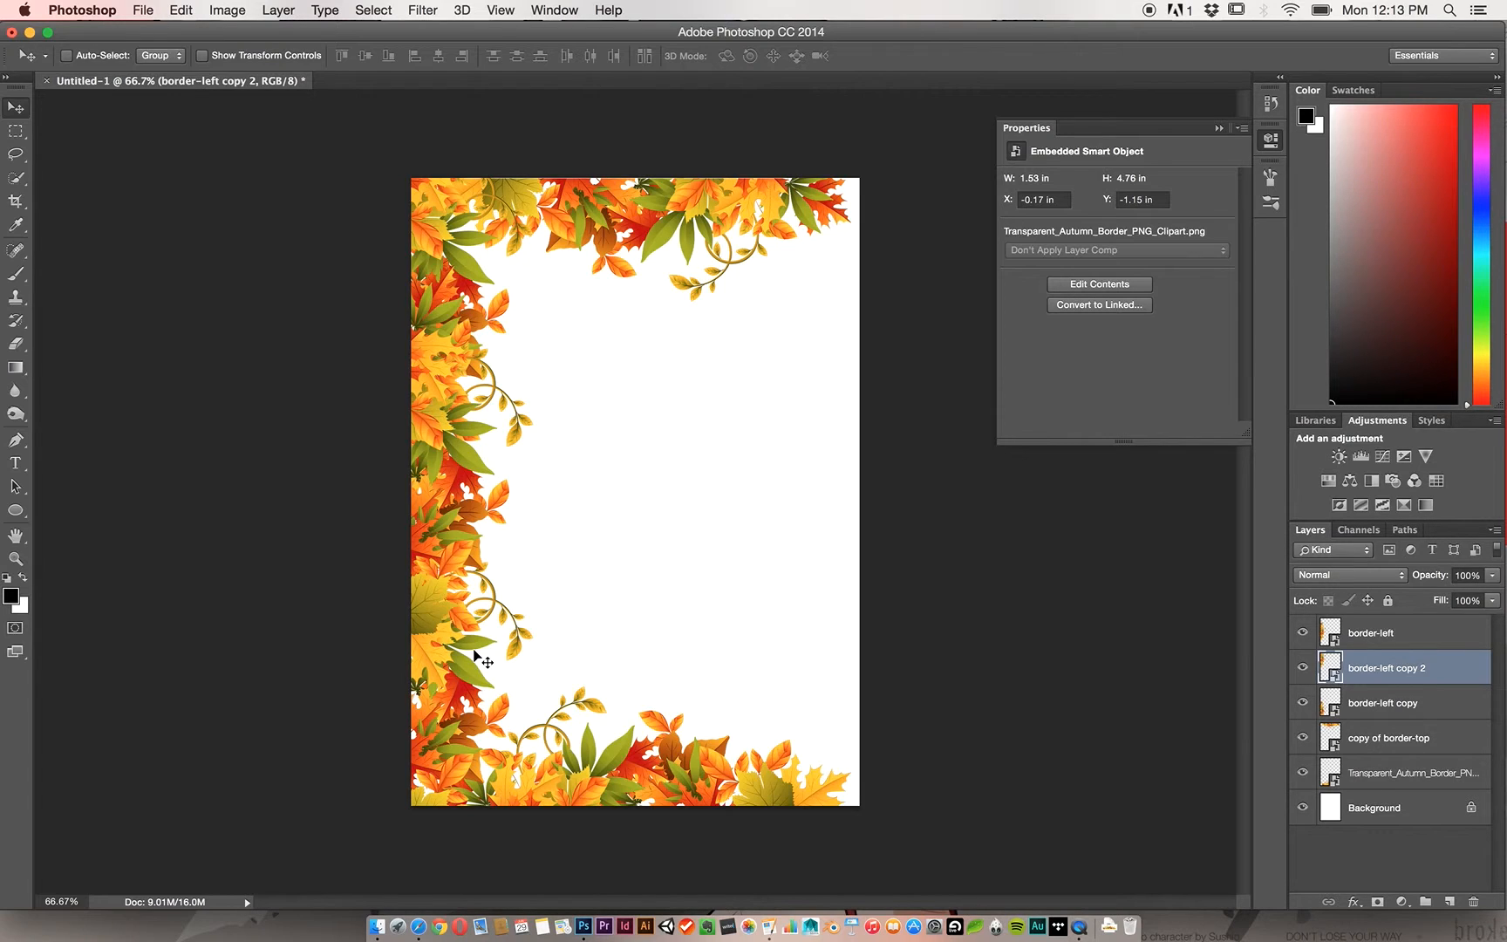
Link the border-left, border-left copy 2 and border-left copy layers.
left_click(1412, 713)
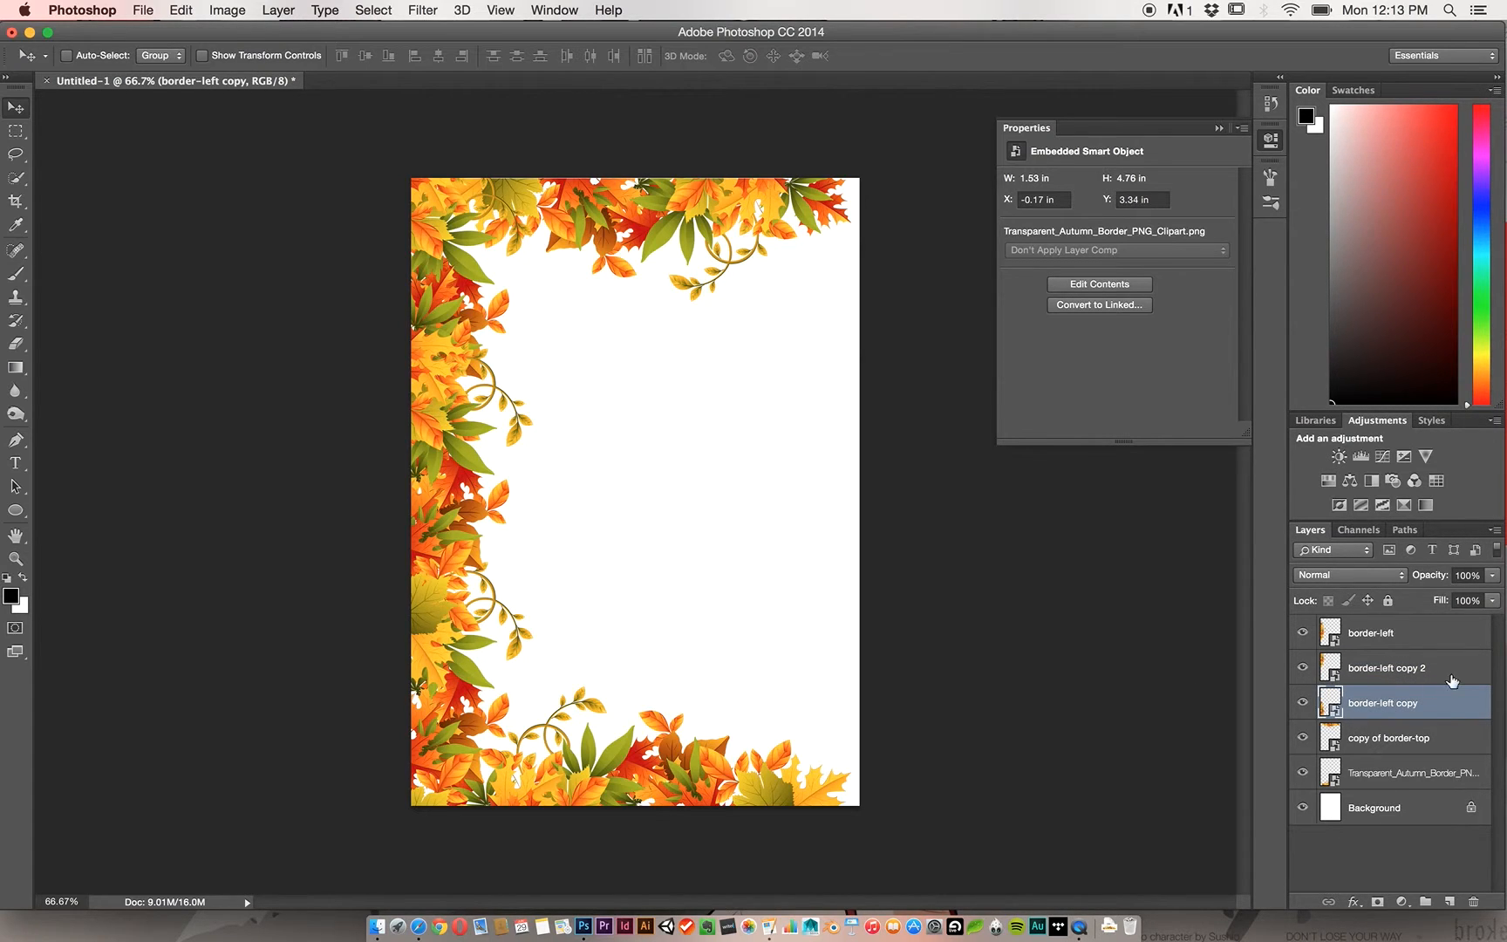
left_click(1410, 648, "shift")
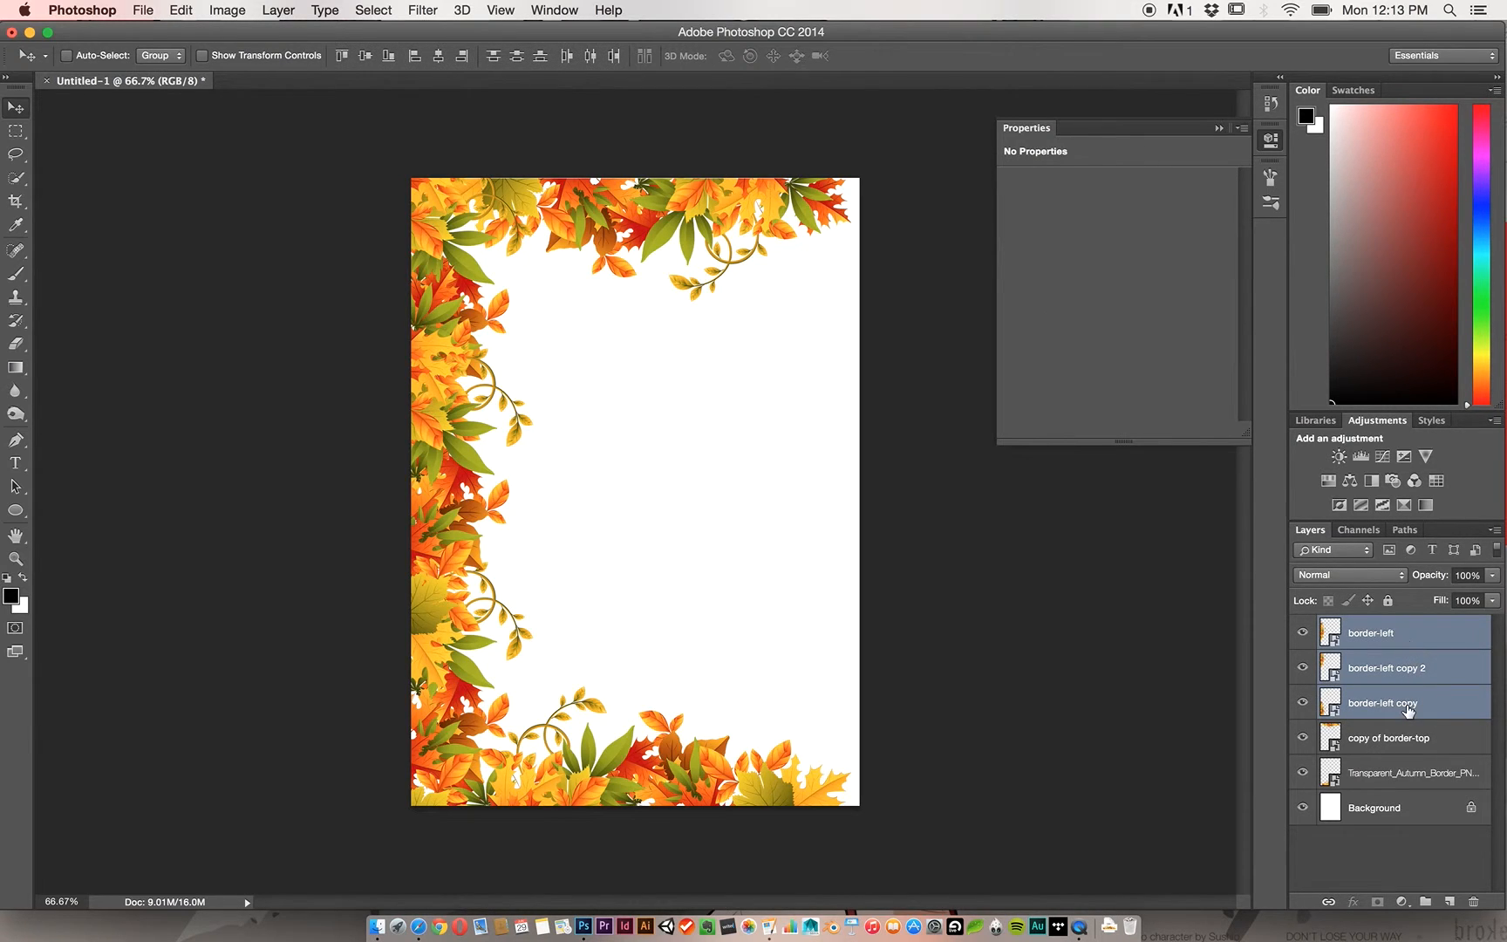
left_click(1408, 710)
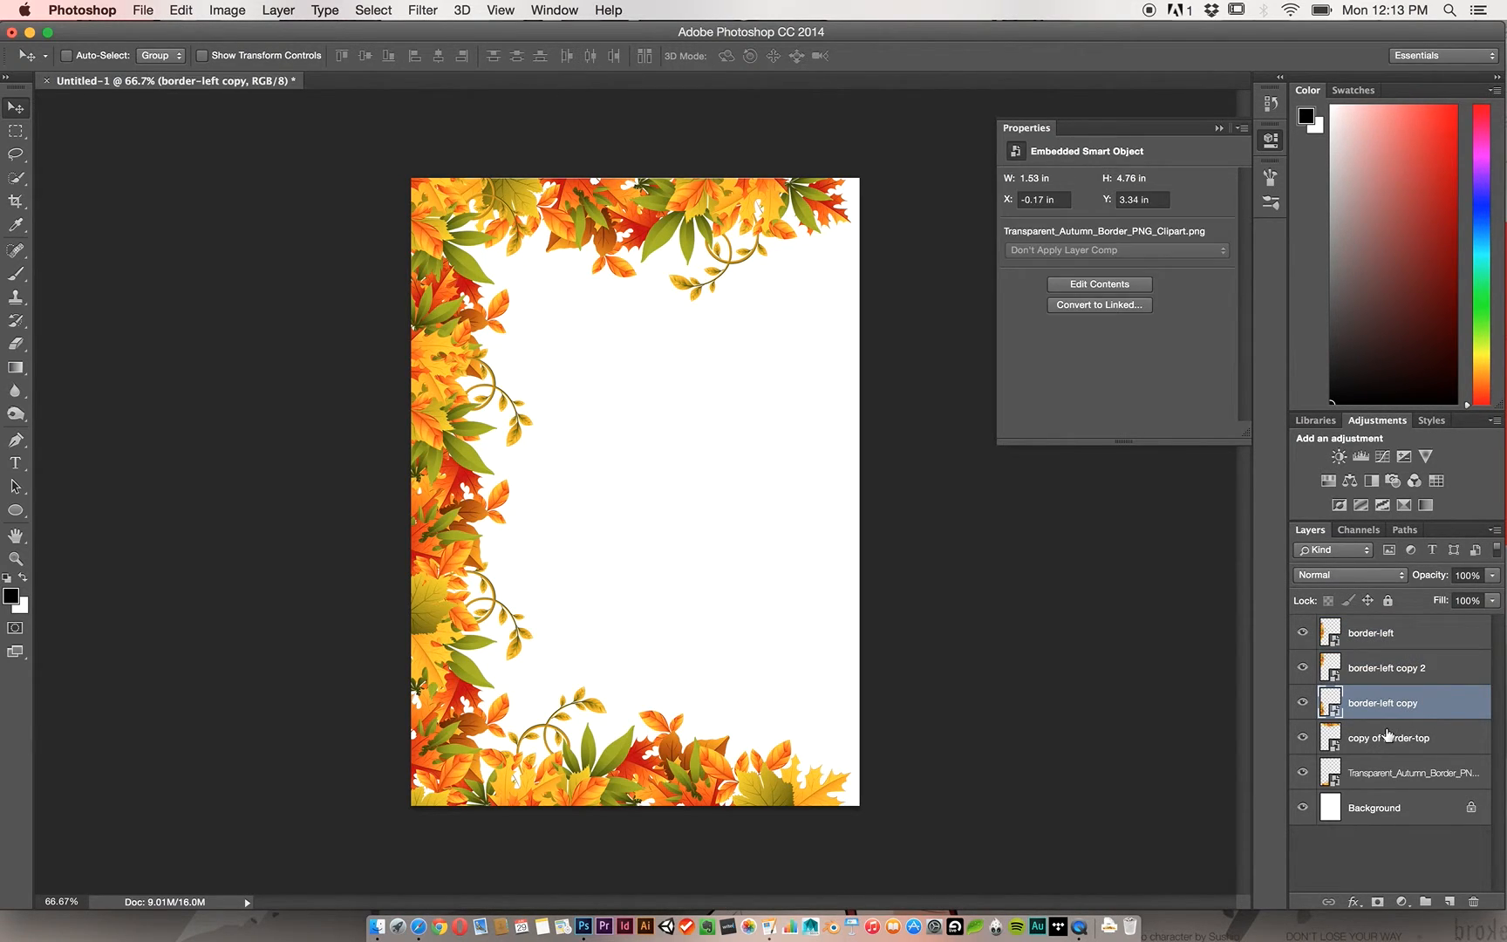
left_click(1393, 638, "shift")
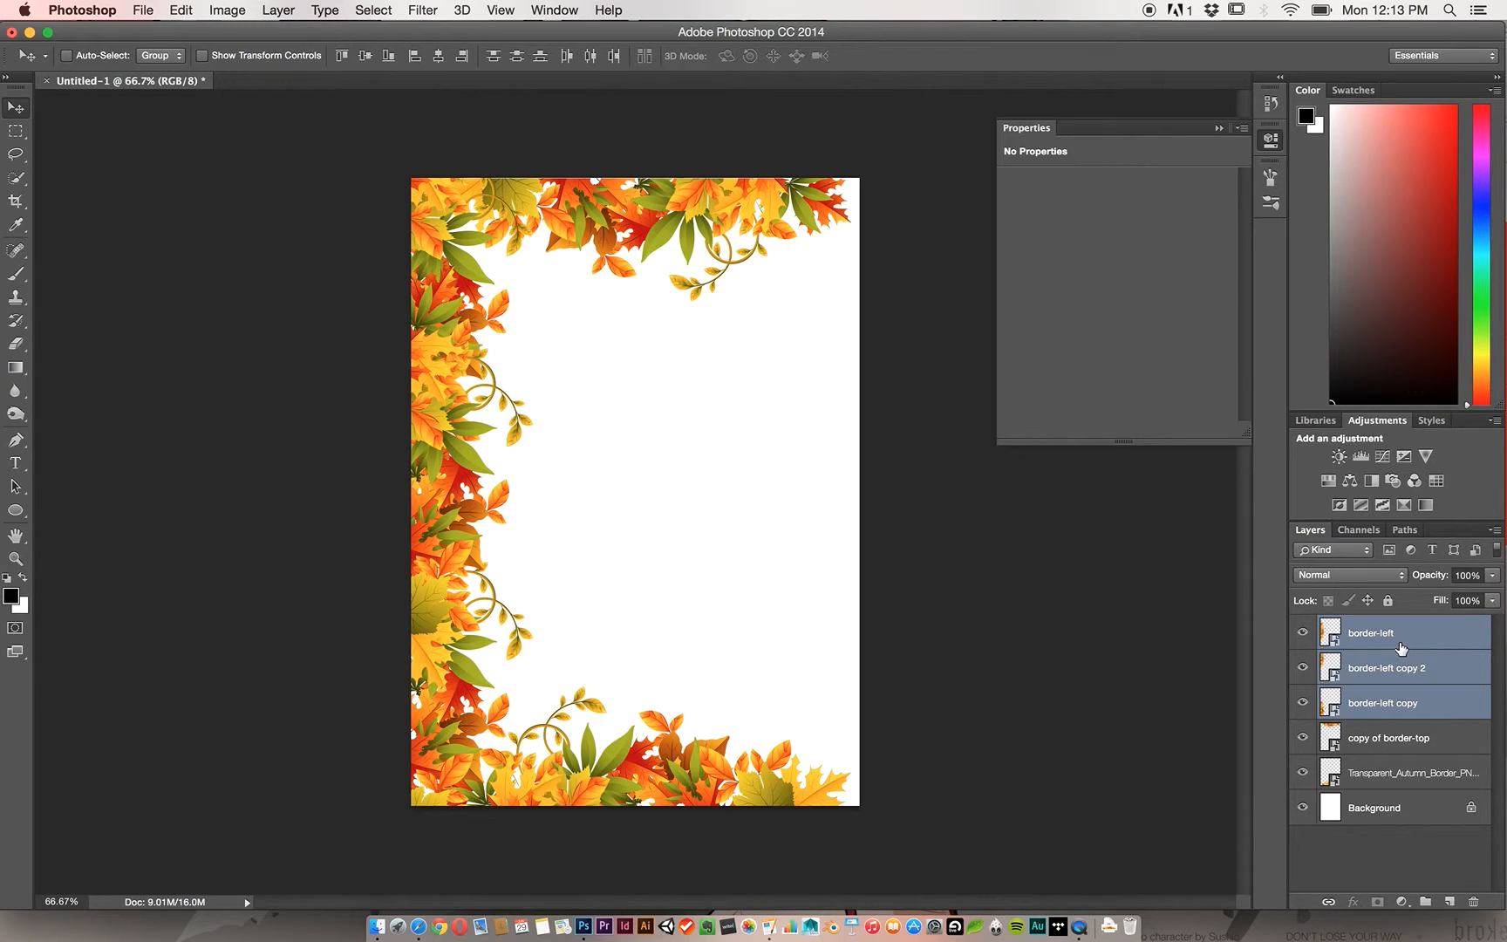
right_click(1400, 645)
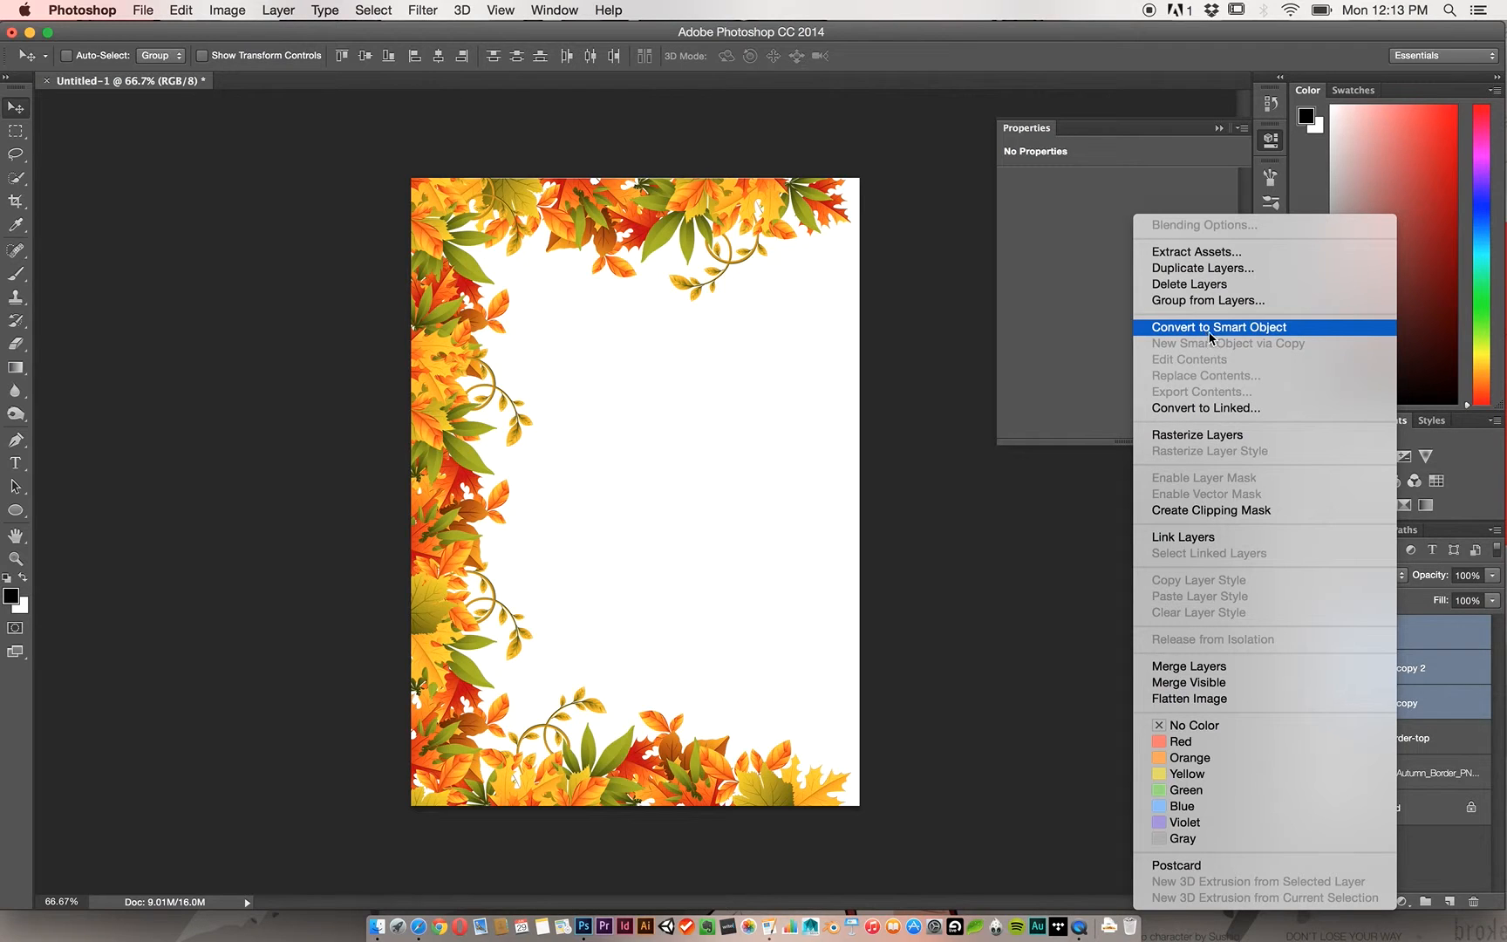
left_click(1204, 538)
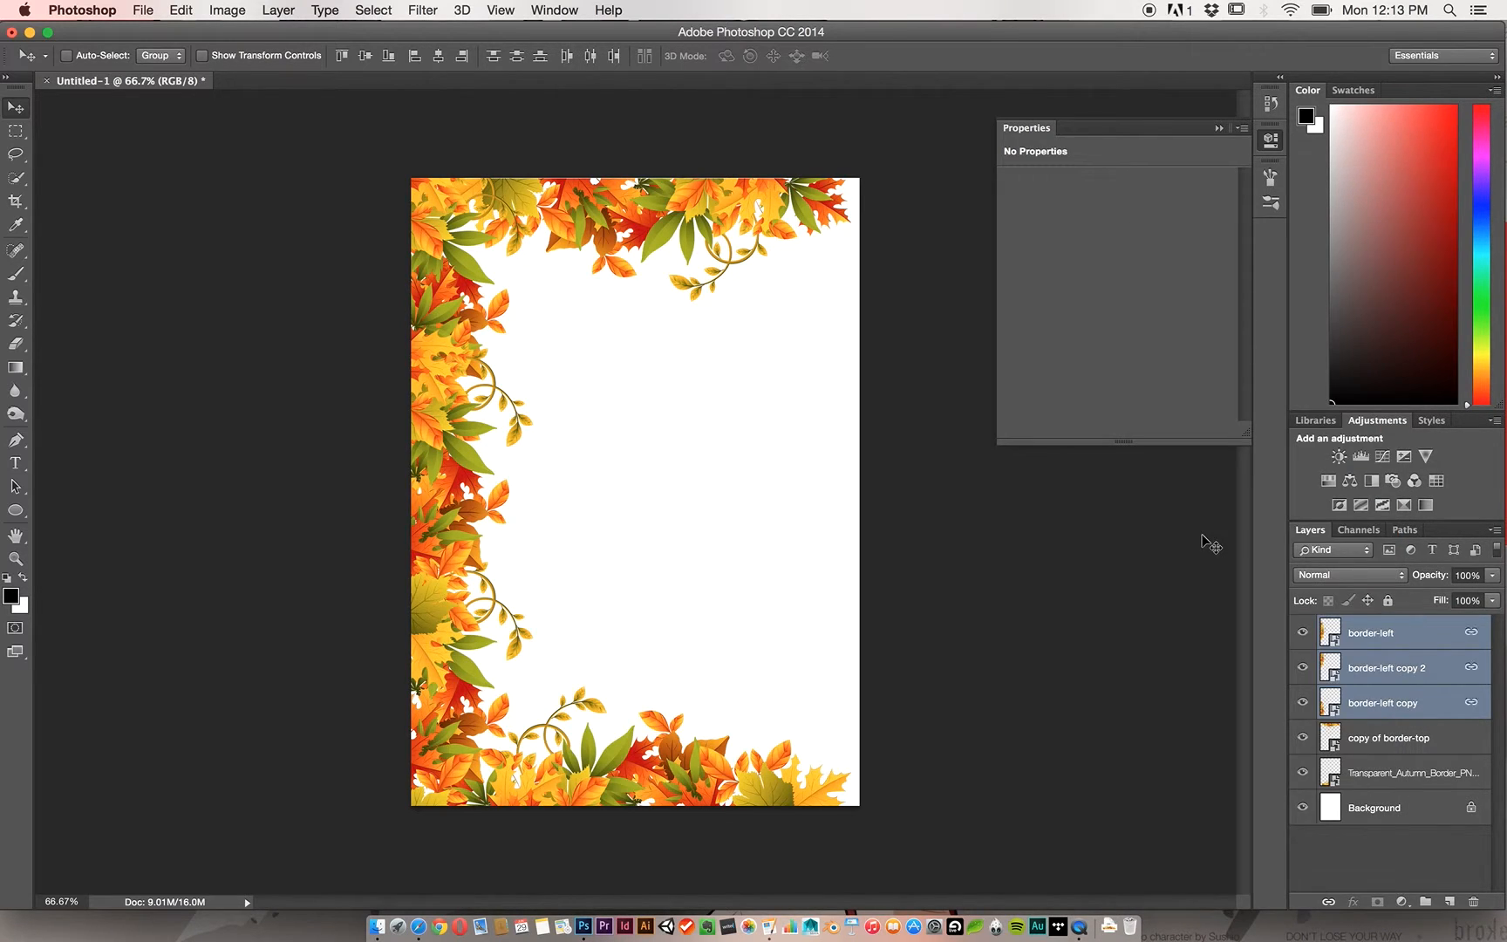
Try moving the linked left border layers inward together by way of border-left copy 2, and undo the move.
left_click(1393, 667)
left_click_drag(531, 440, 648, 436)
key("super+z")
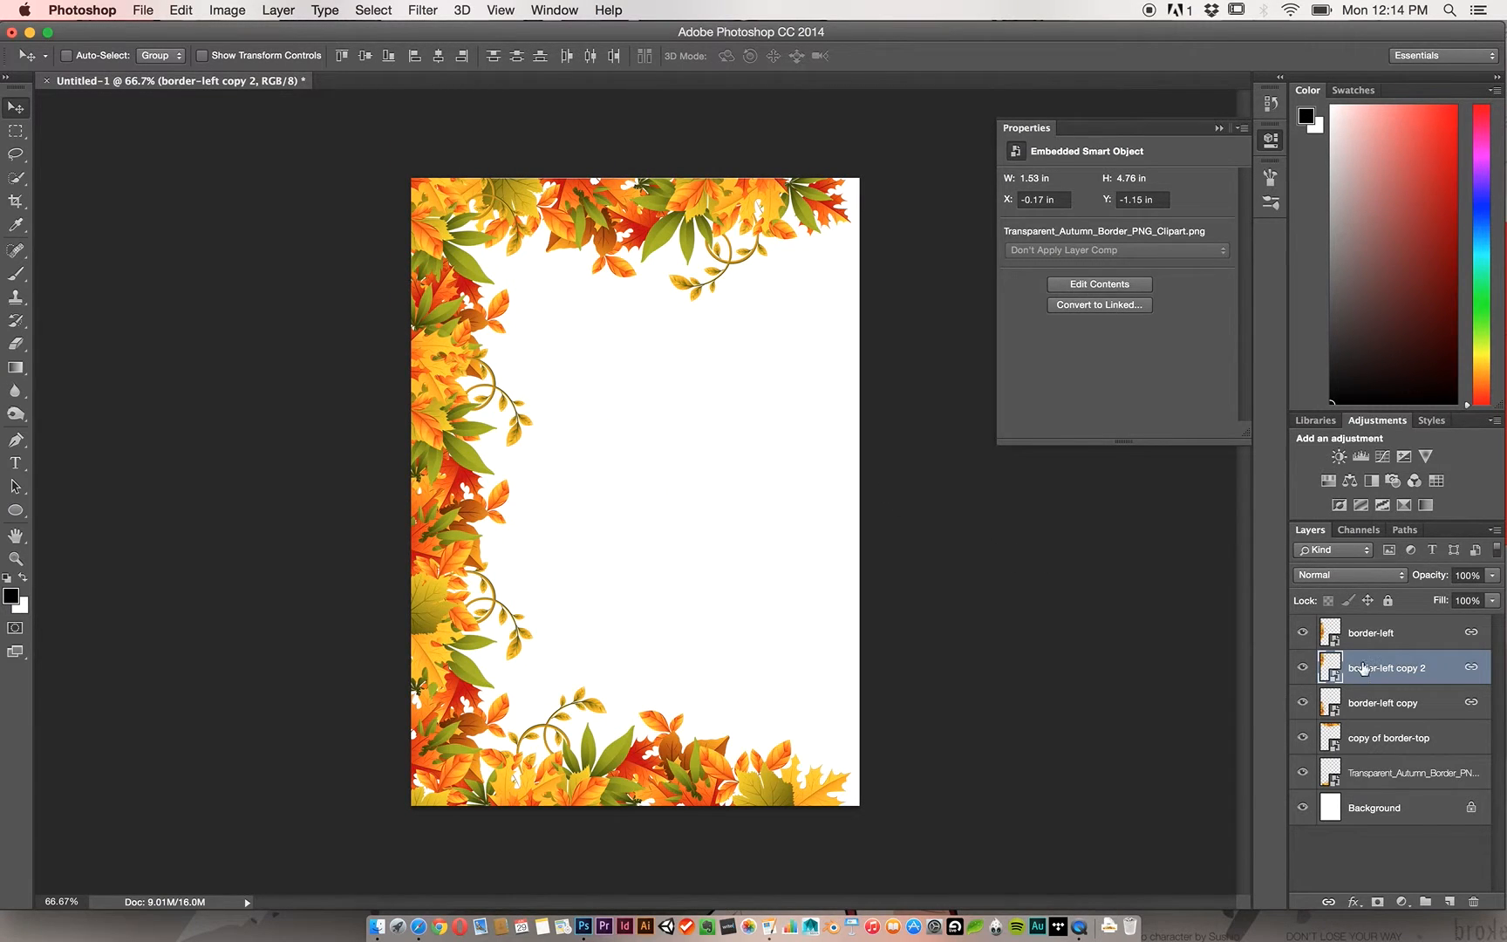
Duplicate the three linked left border layers within the Untitled-1 document.
left_click(1400, 650)
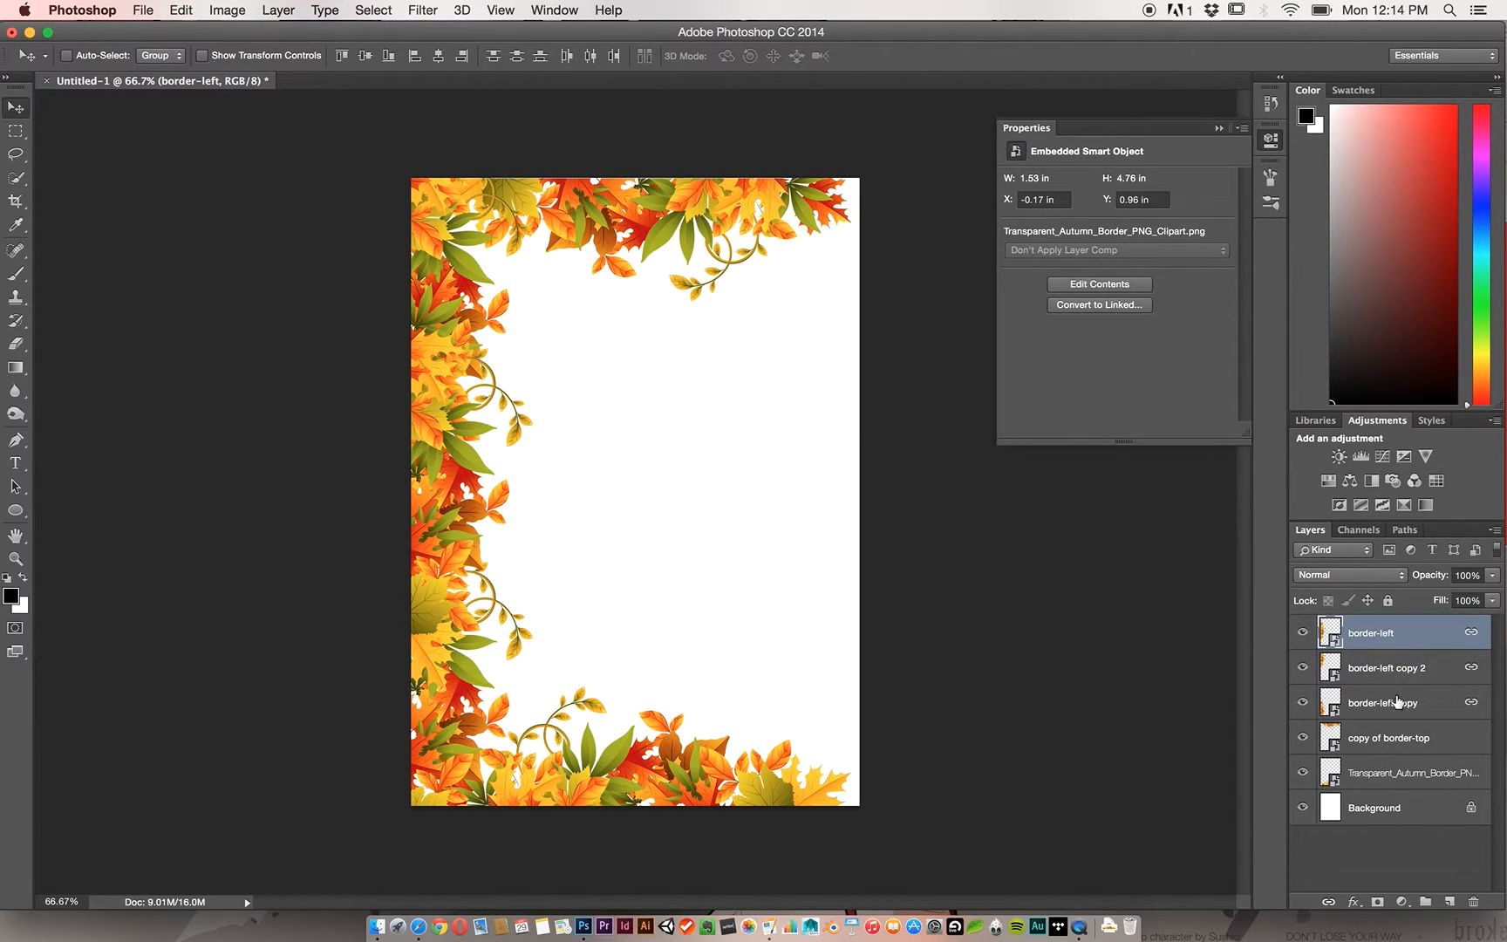
left_click(1398, 709, "shift")
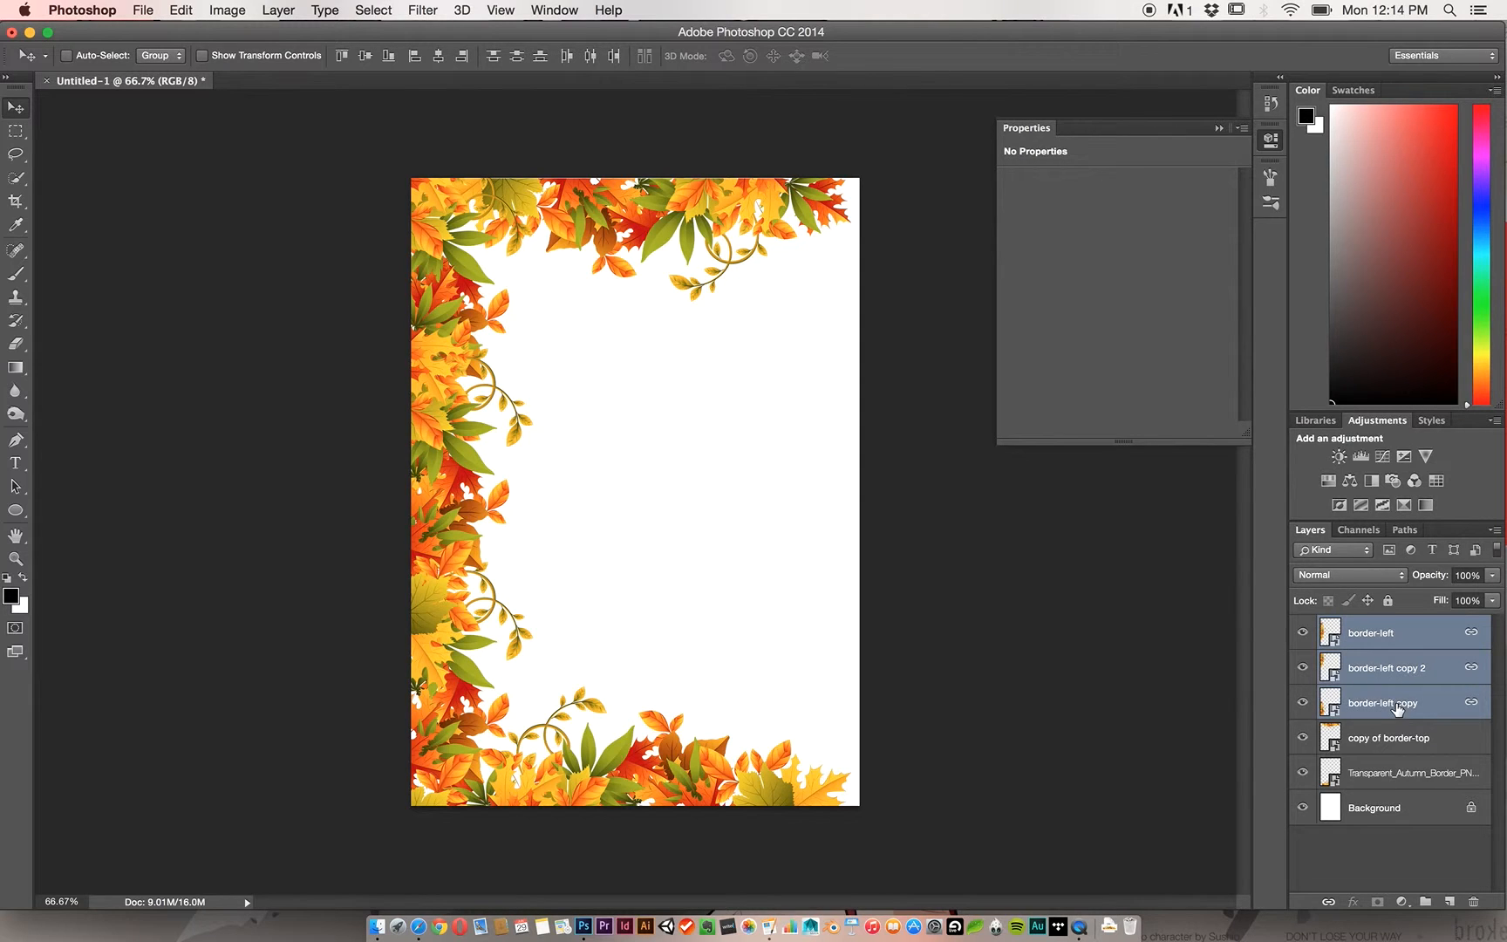
right_click(1398, 709)
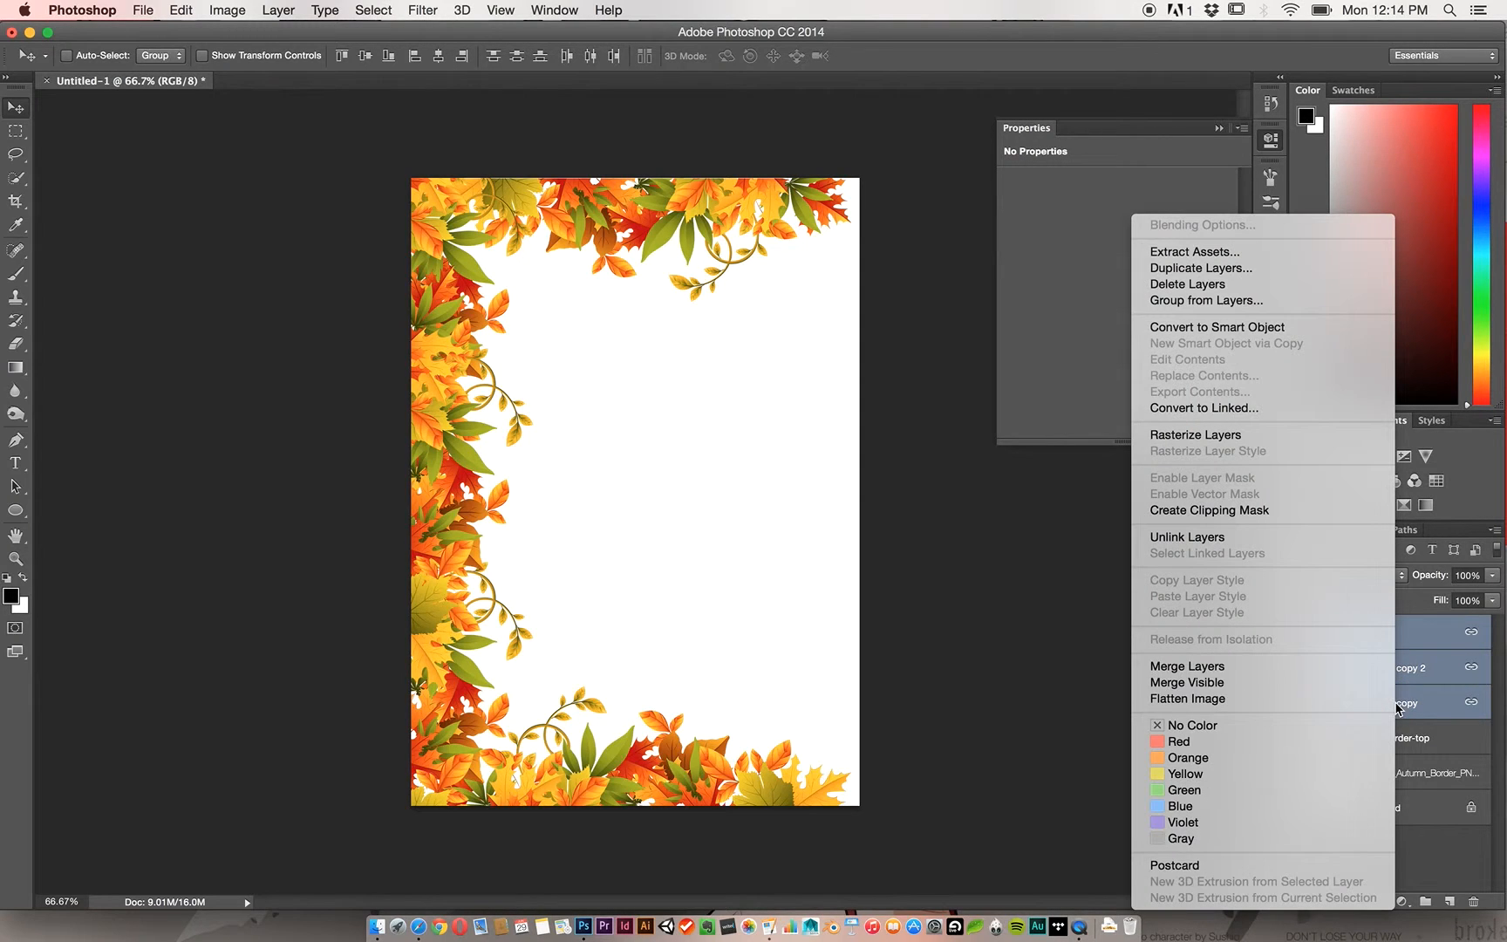
left_click(1239, 268)
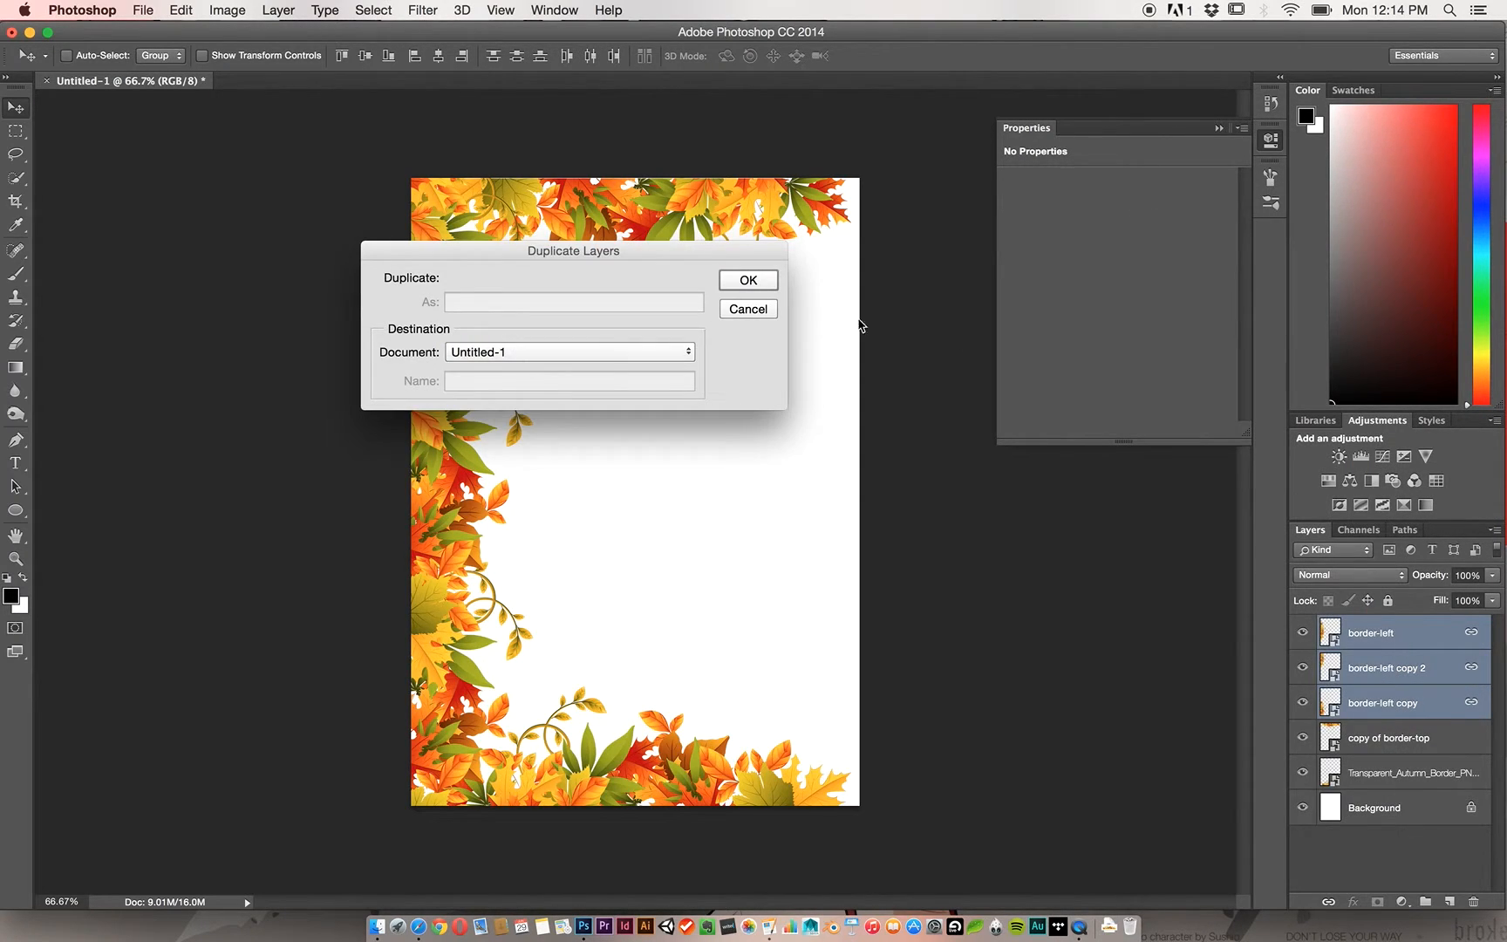
left_click(747, 280)
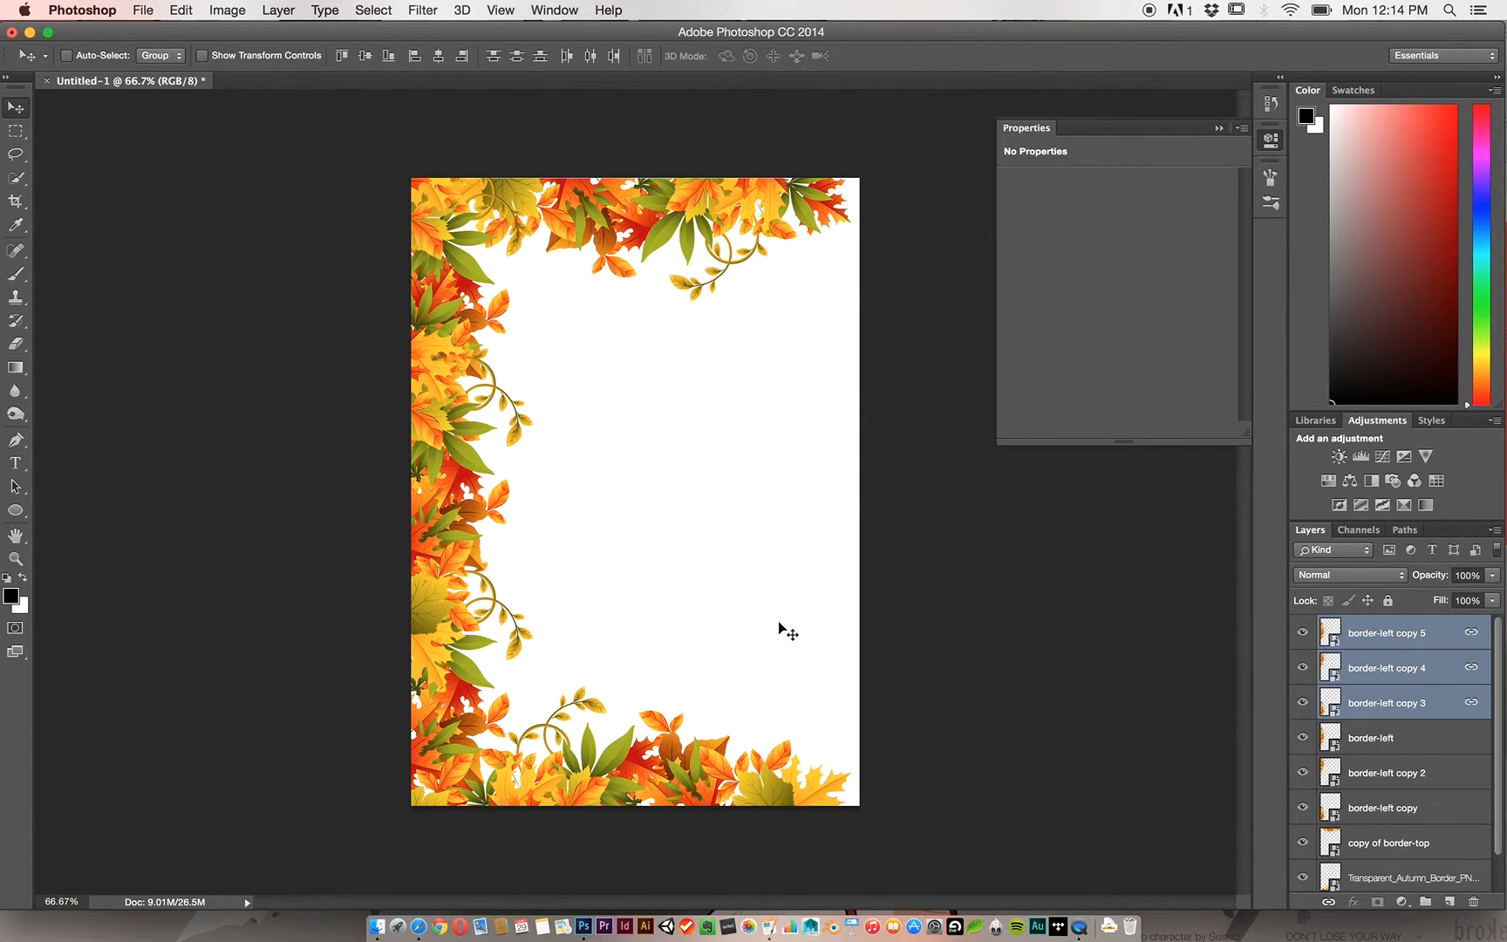
Move the three duplicated border layers toward the middle of the page and rotate them 180 degrees with Free Transform.
left_click_drag(439, 503, 625, 501)
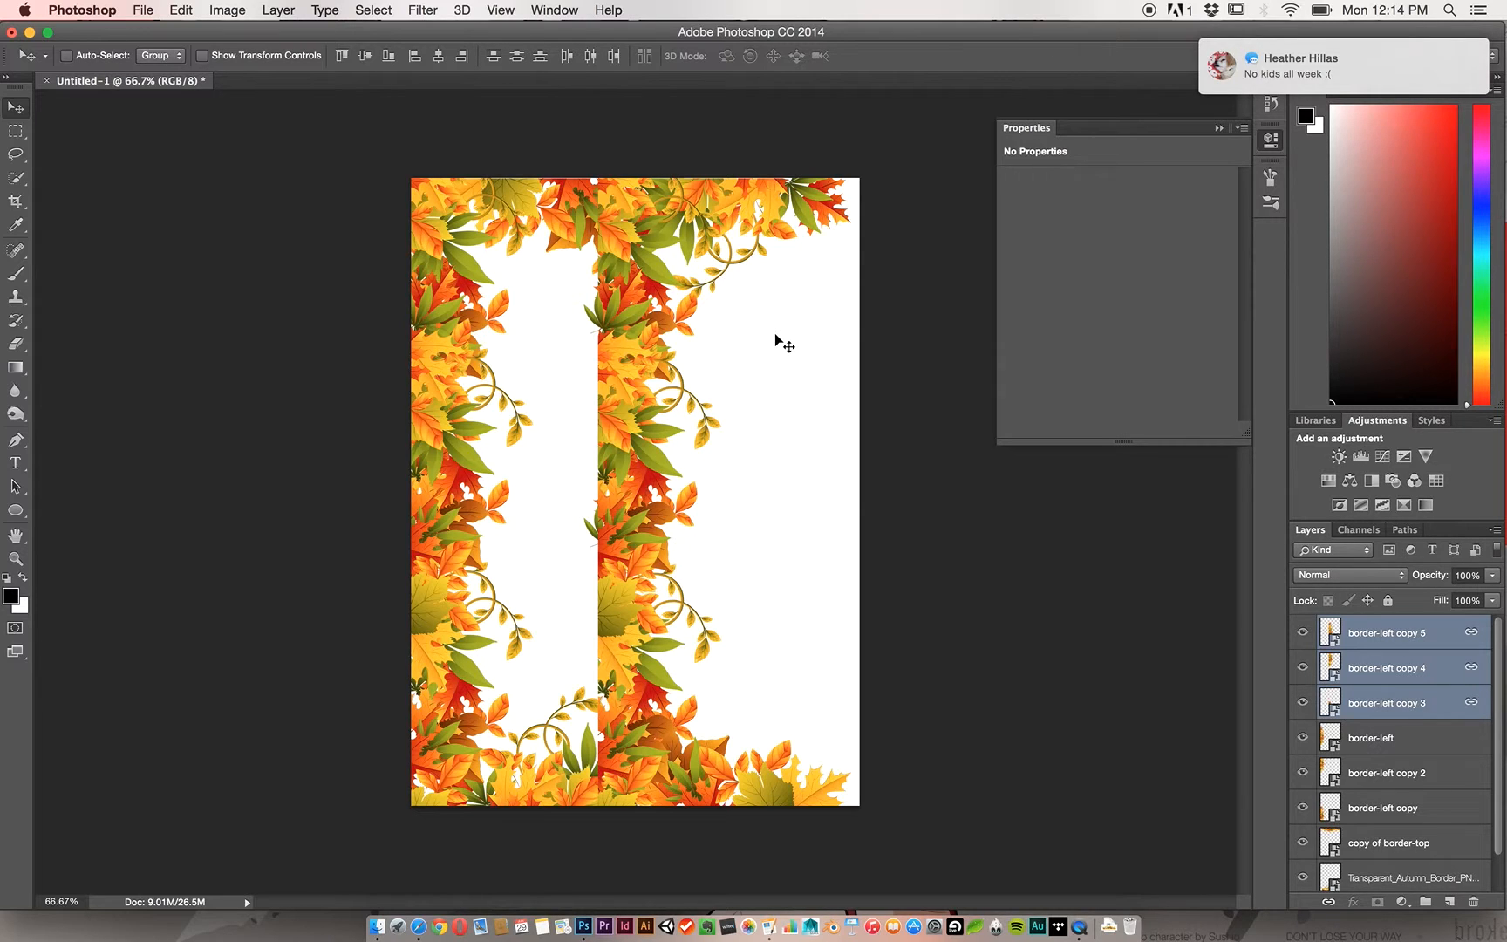
key("super+t")
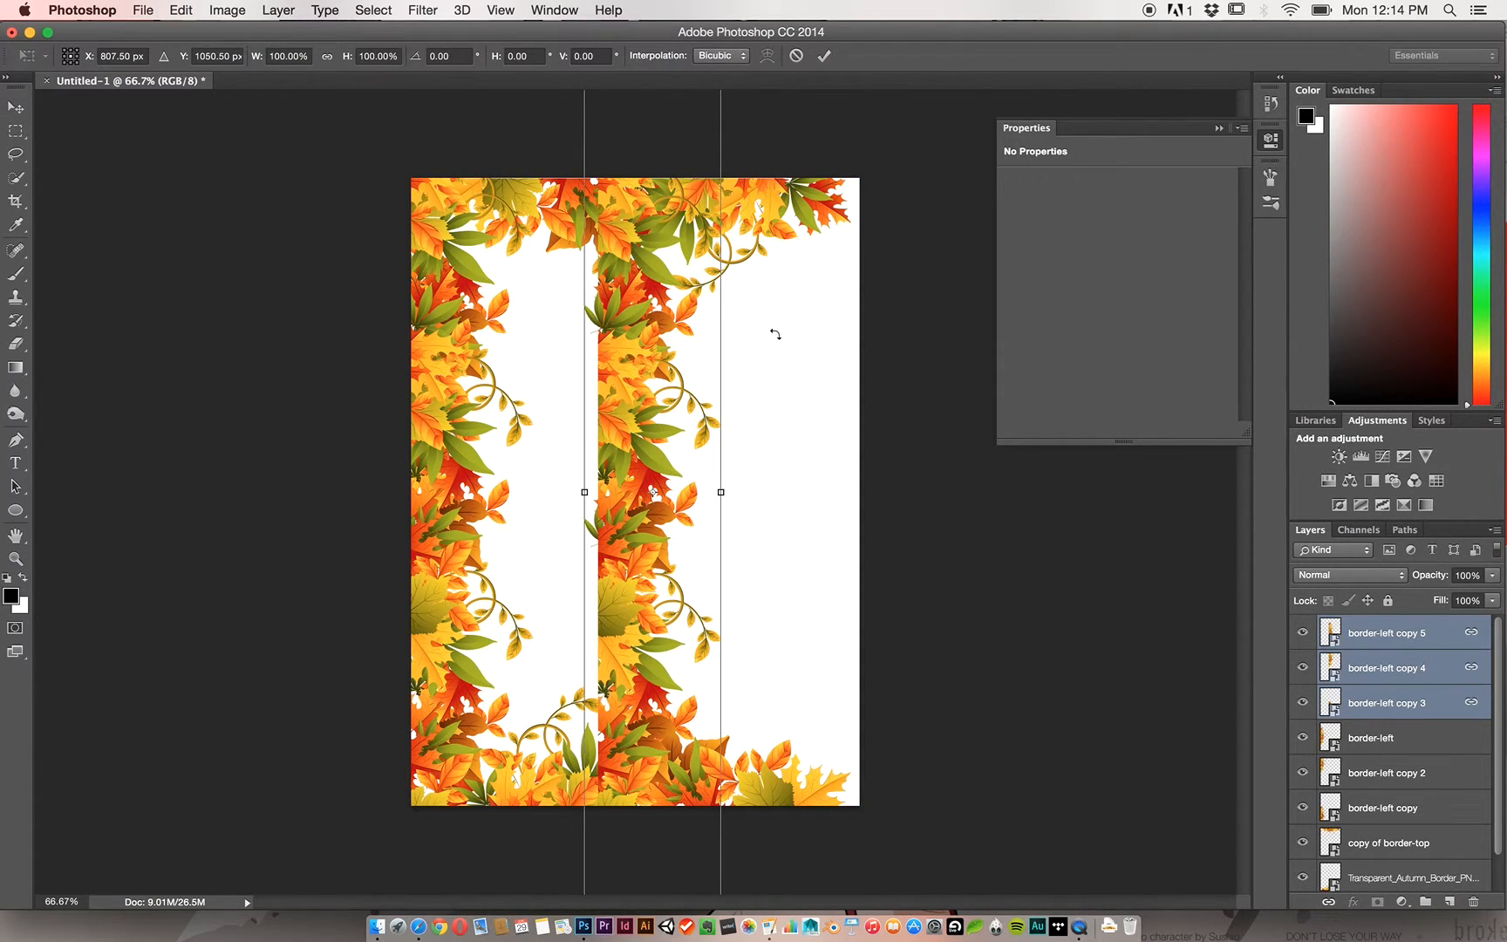
left_click_drag(751, 385, 620, 520)
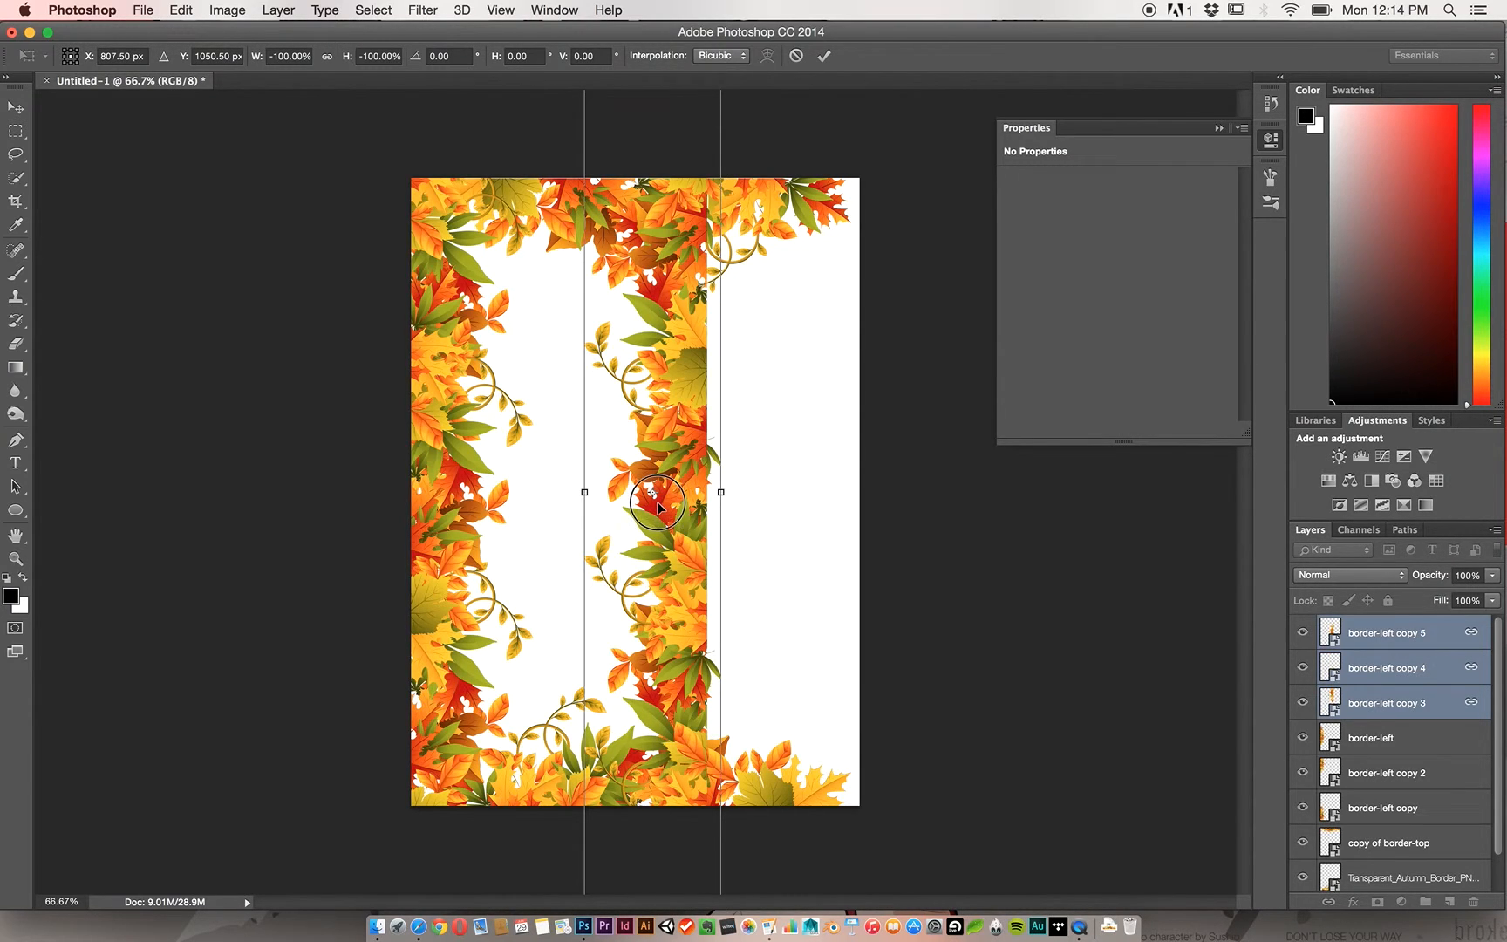
Position the rotated border layers flush against the page's right edge and apply the transformation.
left_click_drag(722, 507, 806, 506)
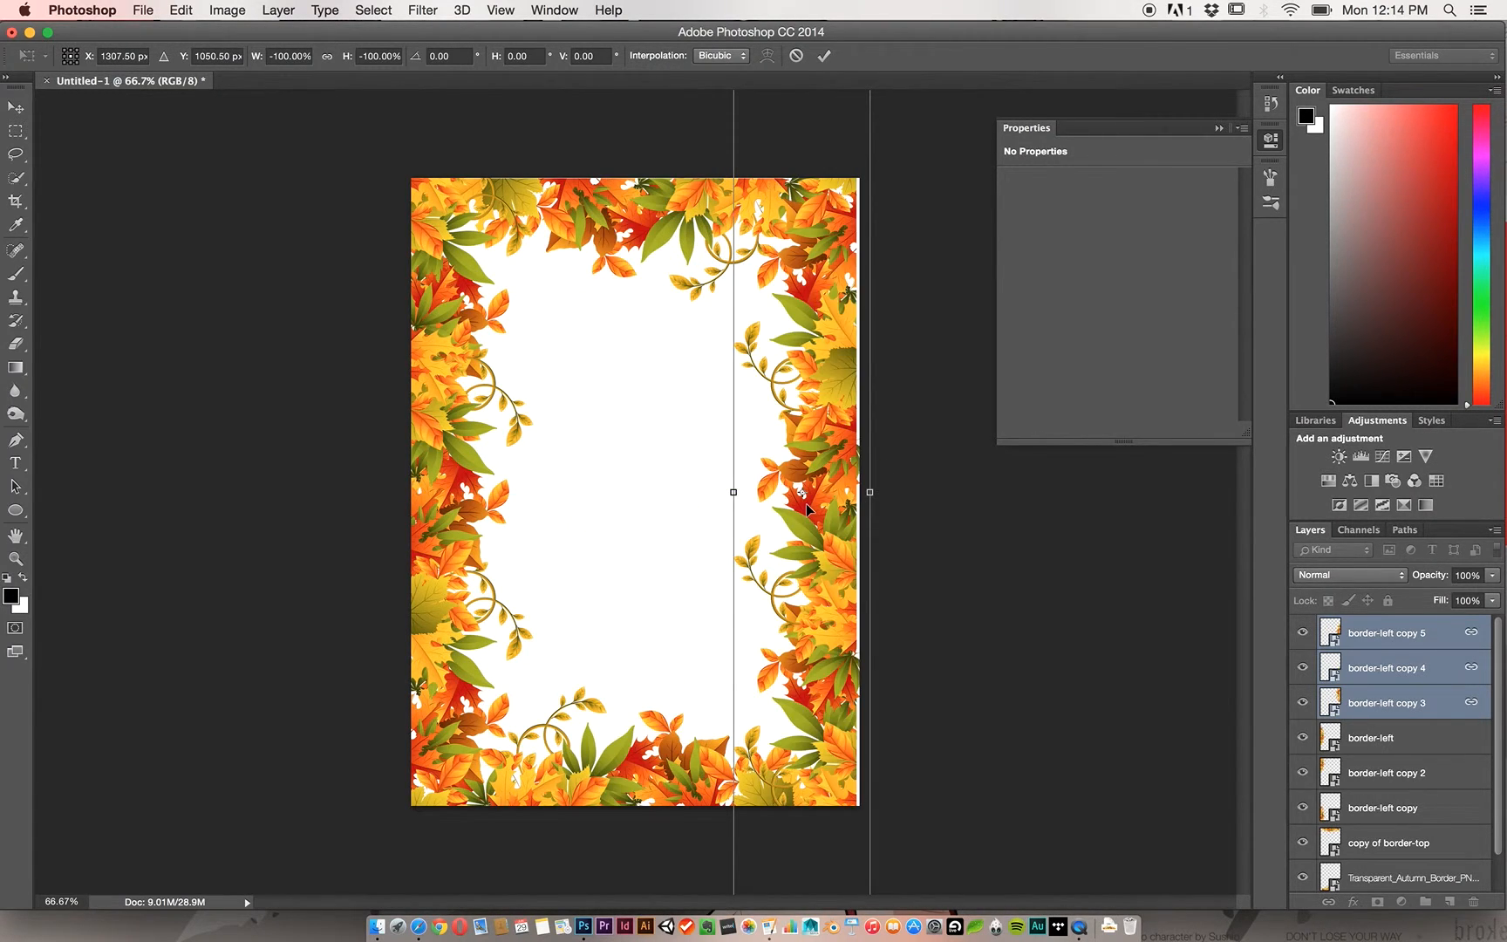
key("Right")
key("Right")
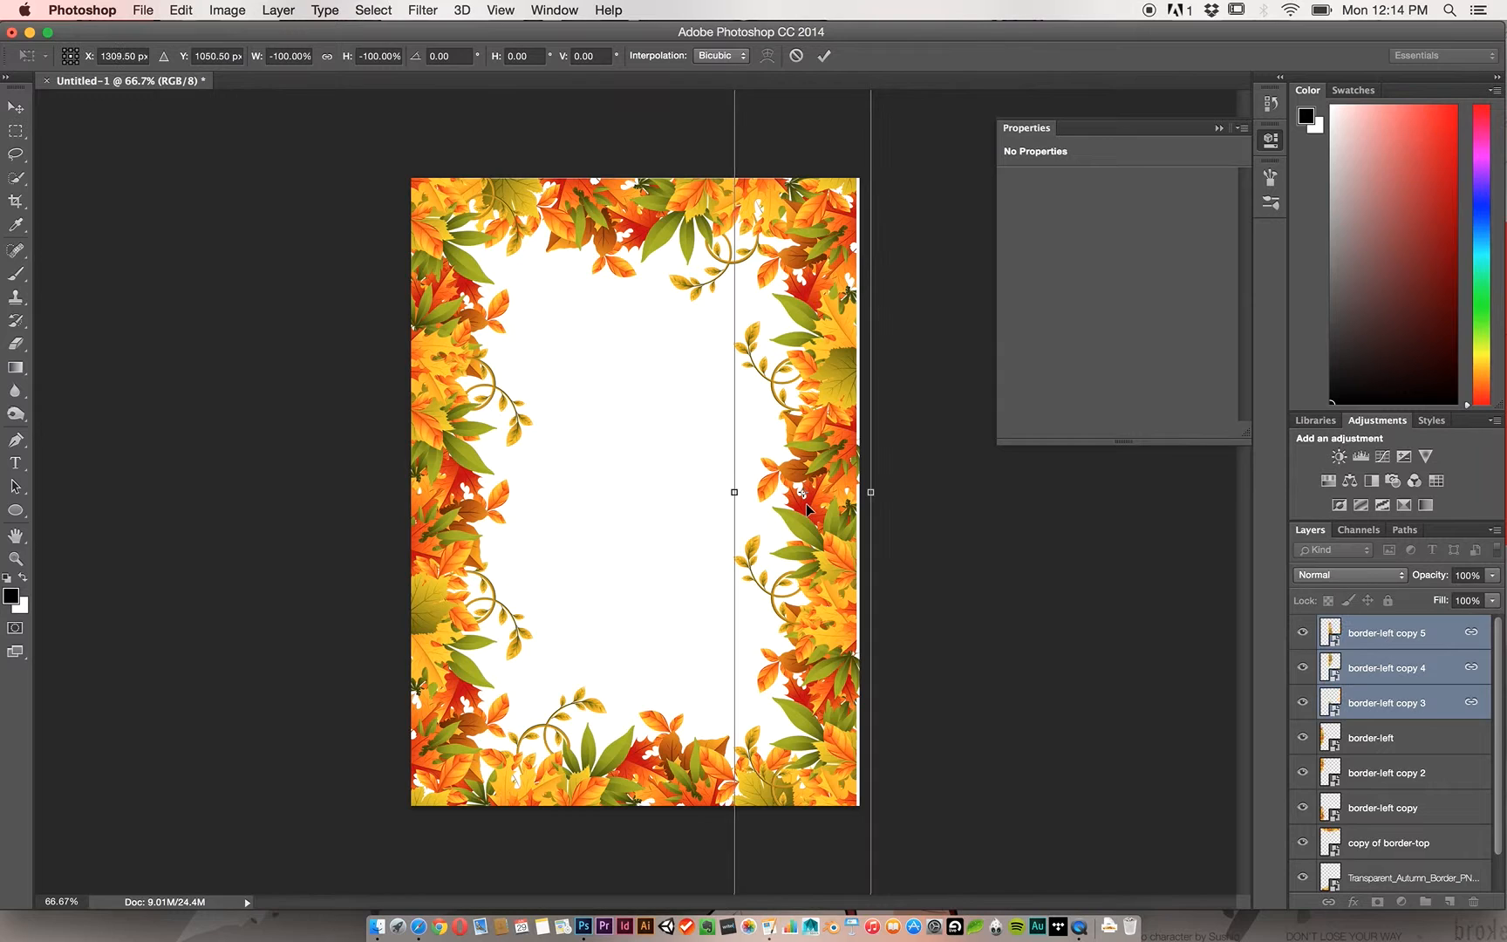
key("Right")
key("Right")
key("Right")
key("Right")
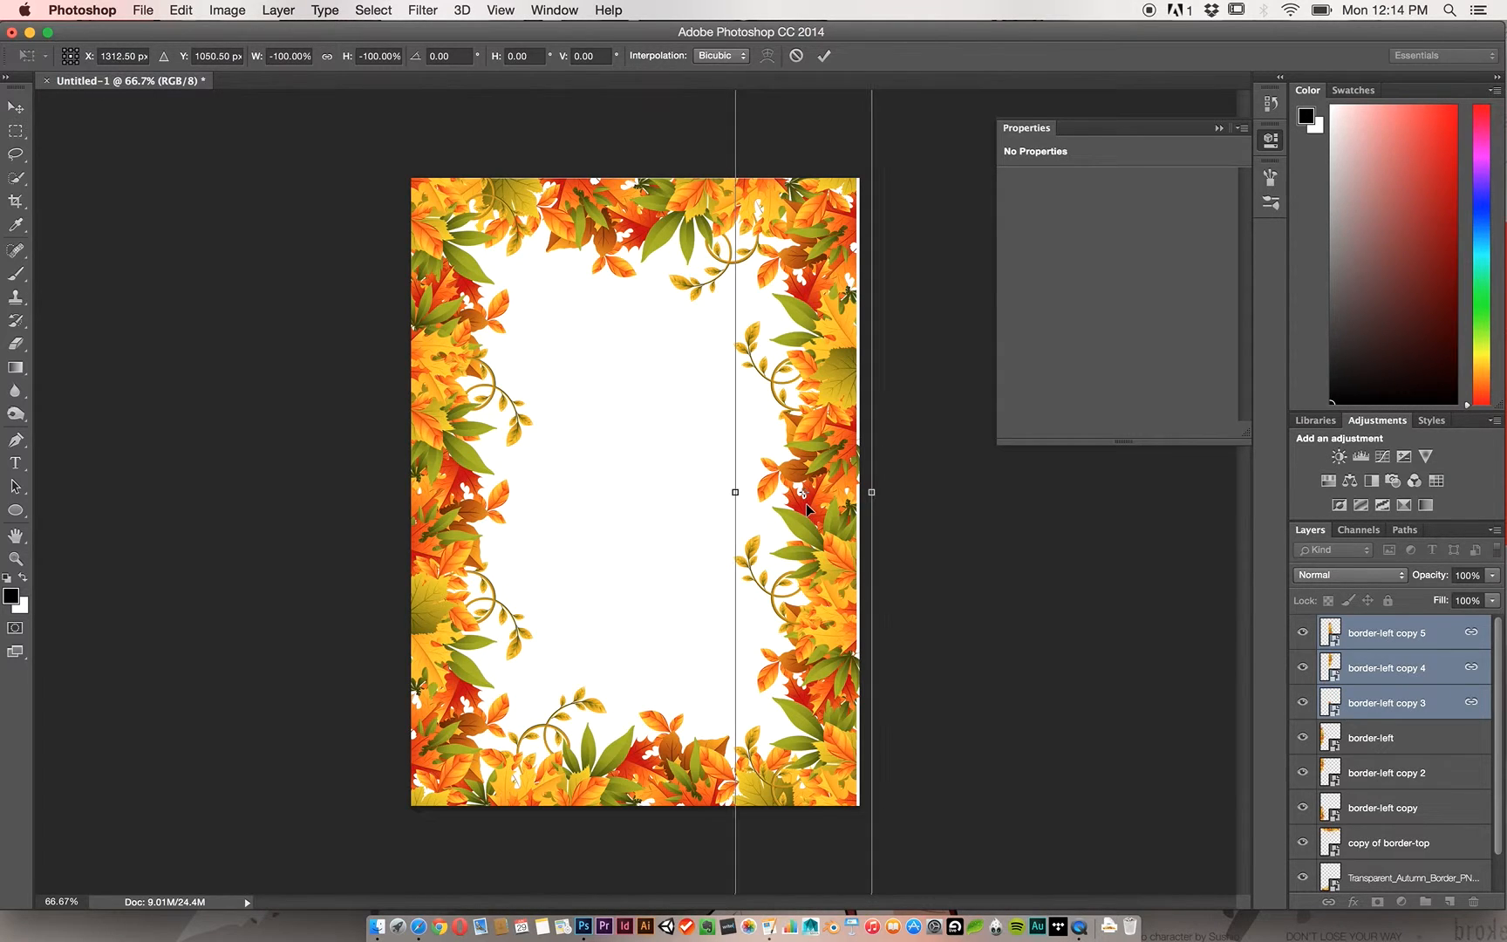
key("Right")
key("Right")
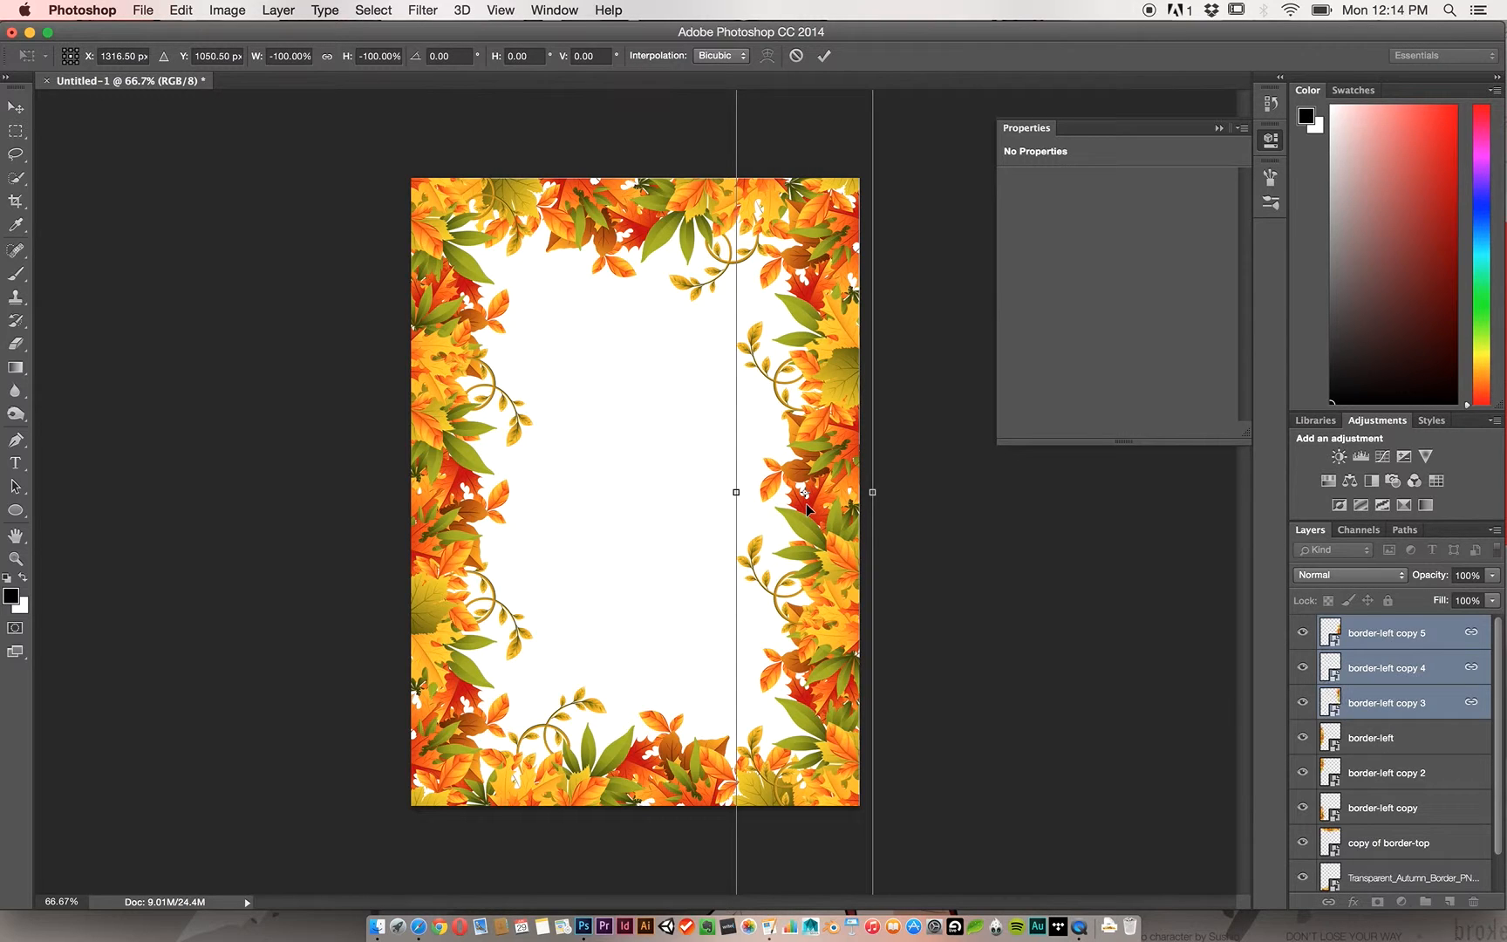
key("Right")
key("Right")
key("Right")
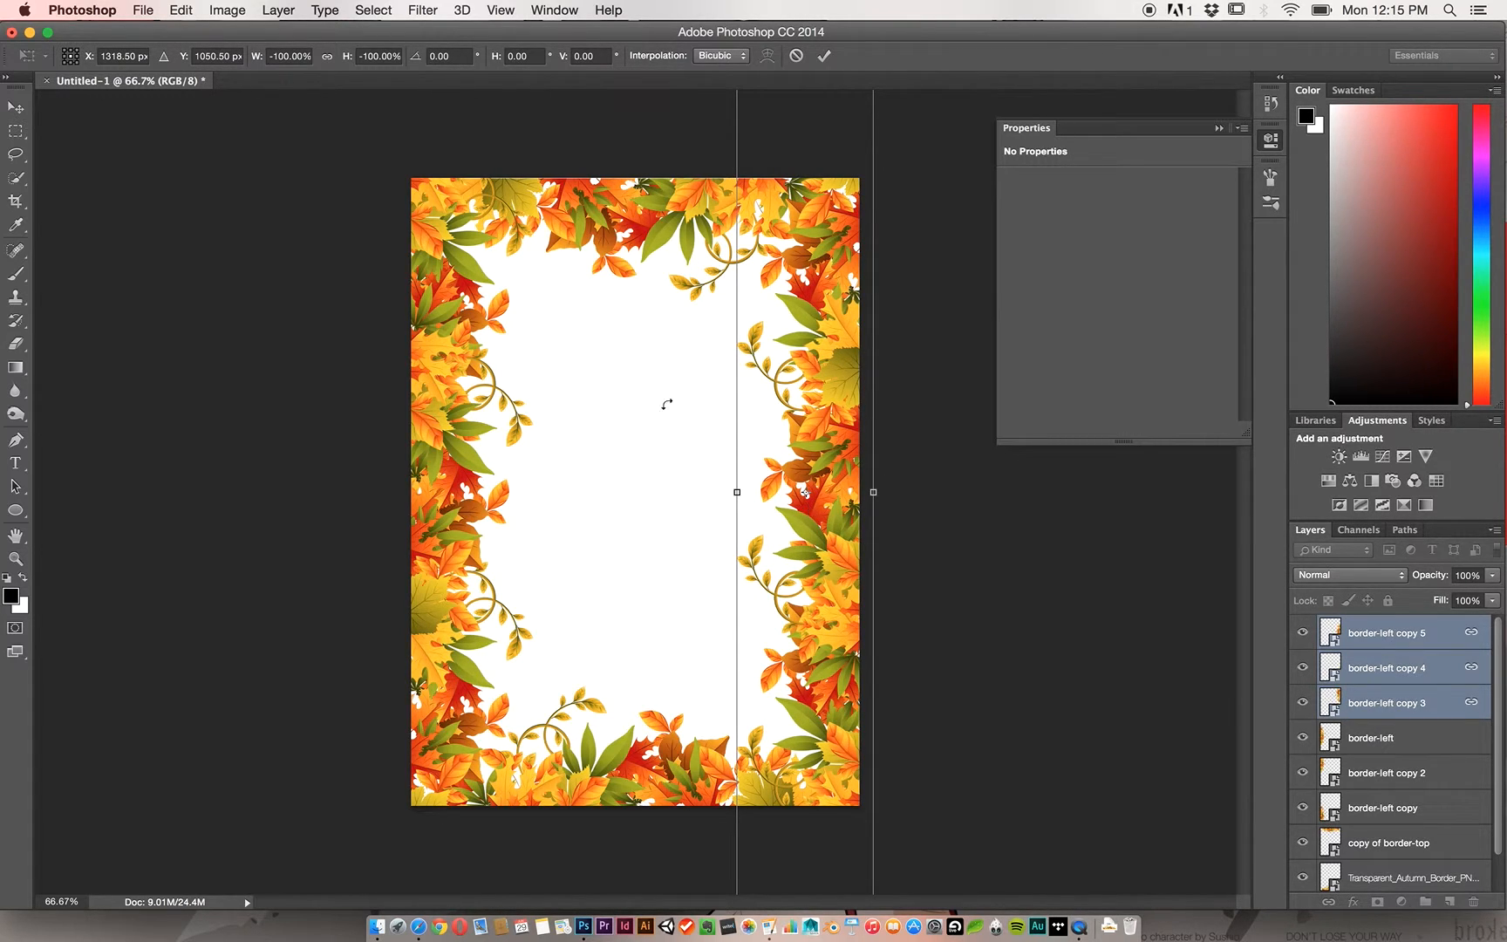
left_click(17, 109)
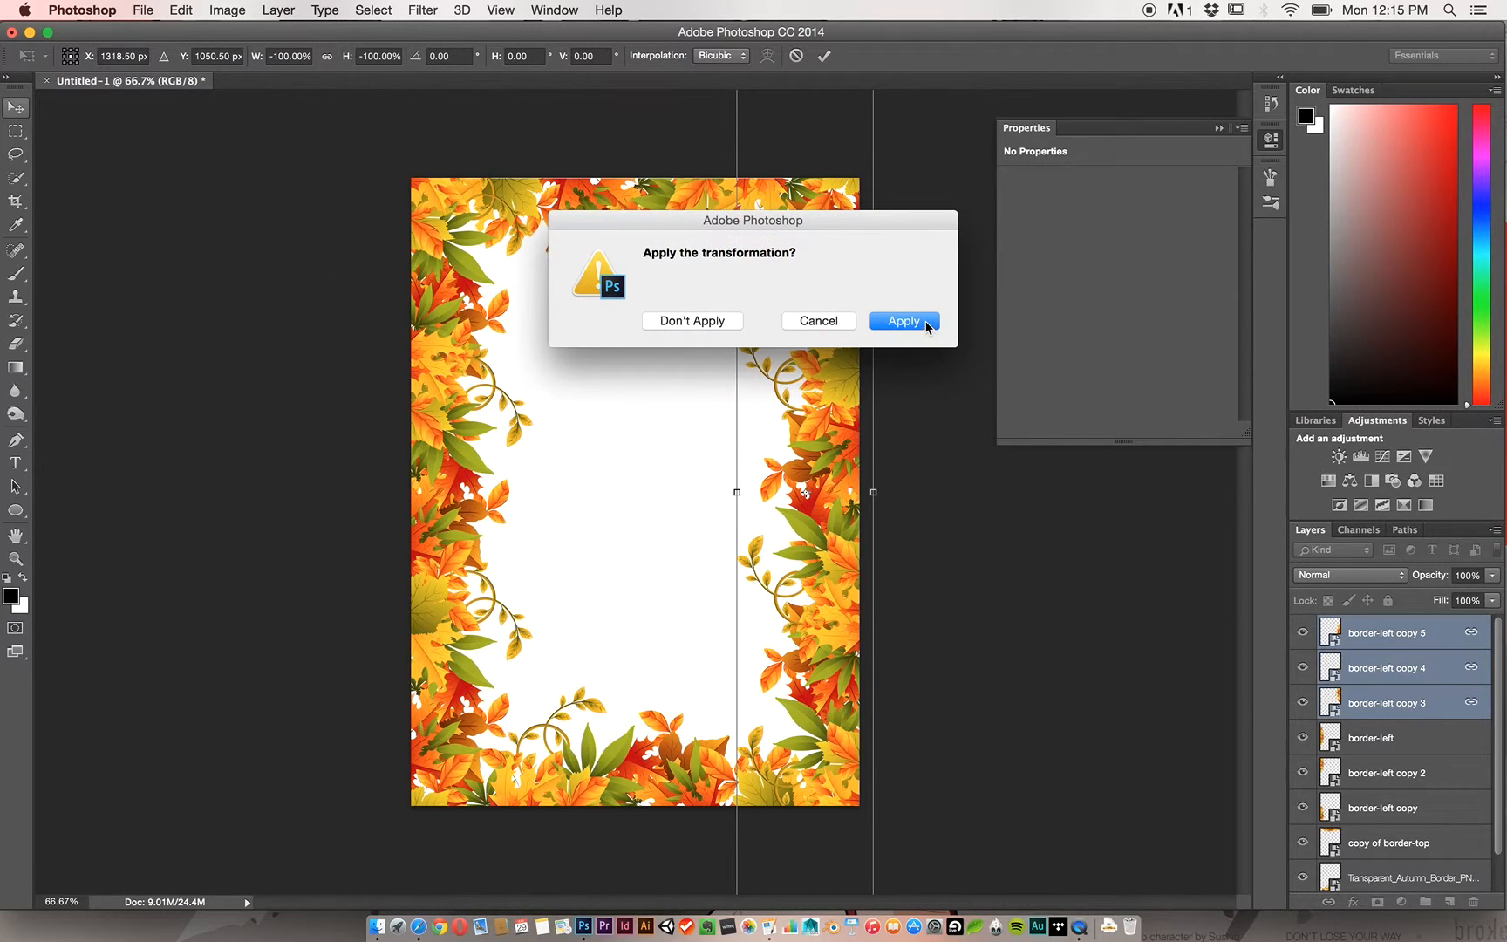
left_click(904, 322)
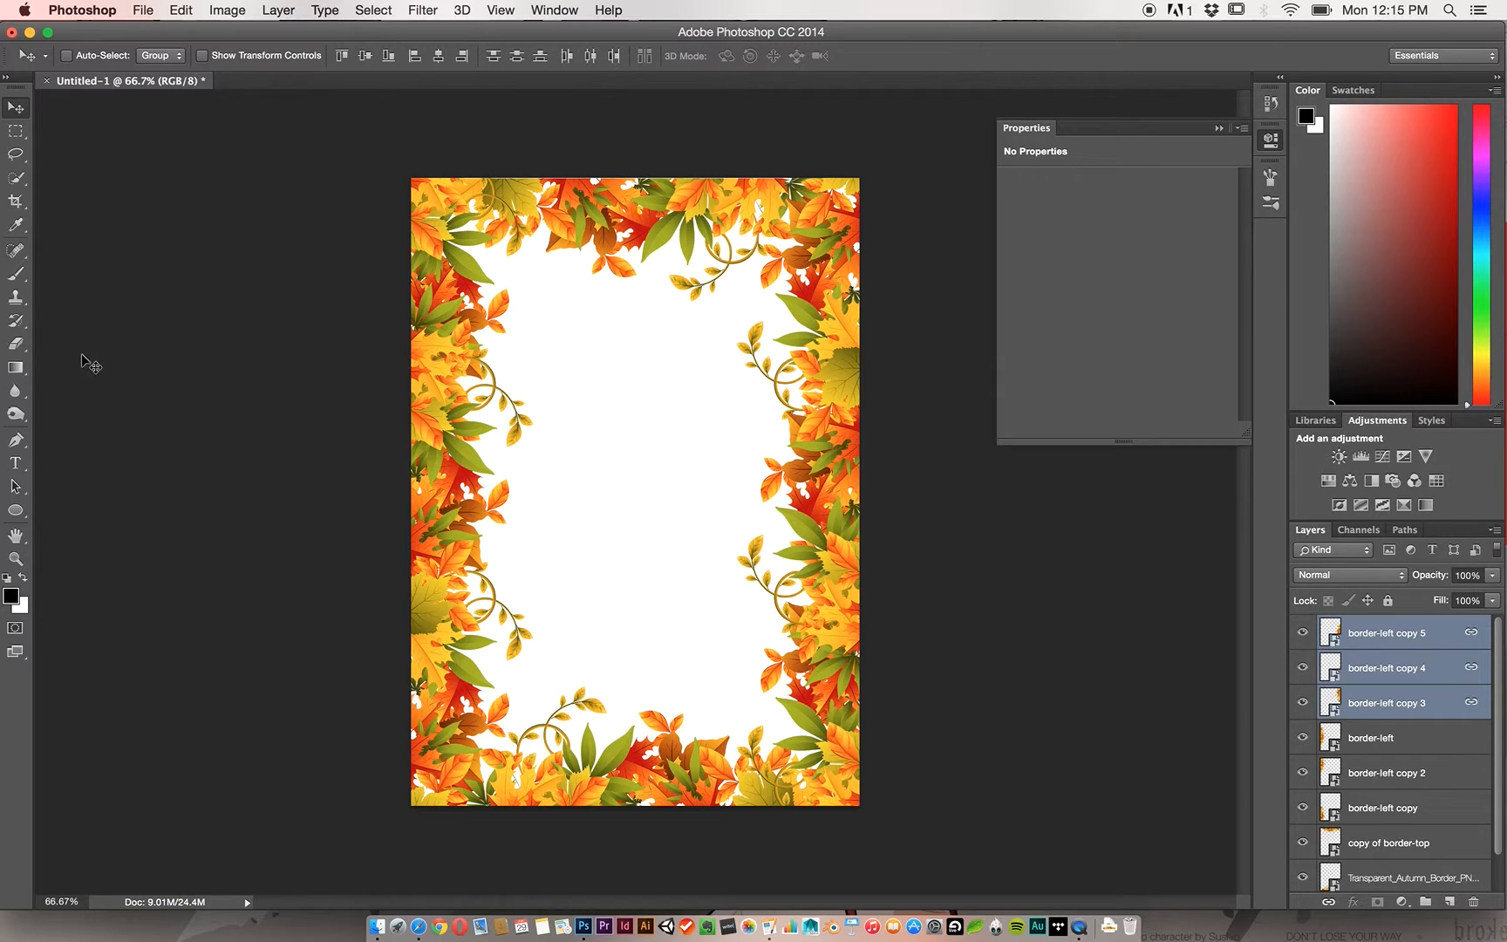
Create a text box filling the white area inside the frame and enter "Typing in text etc etc.".
left_click(14, 463)
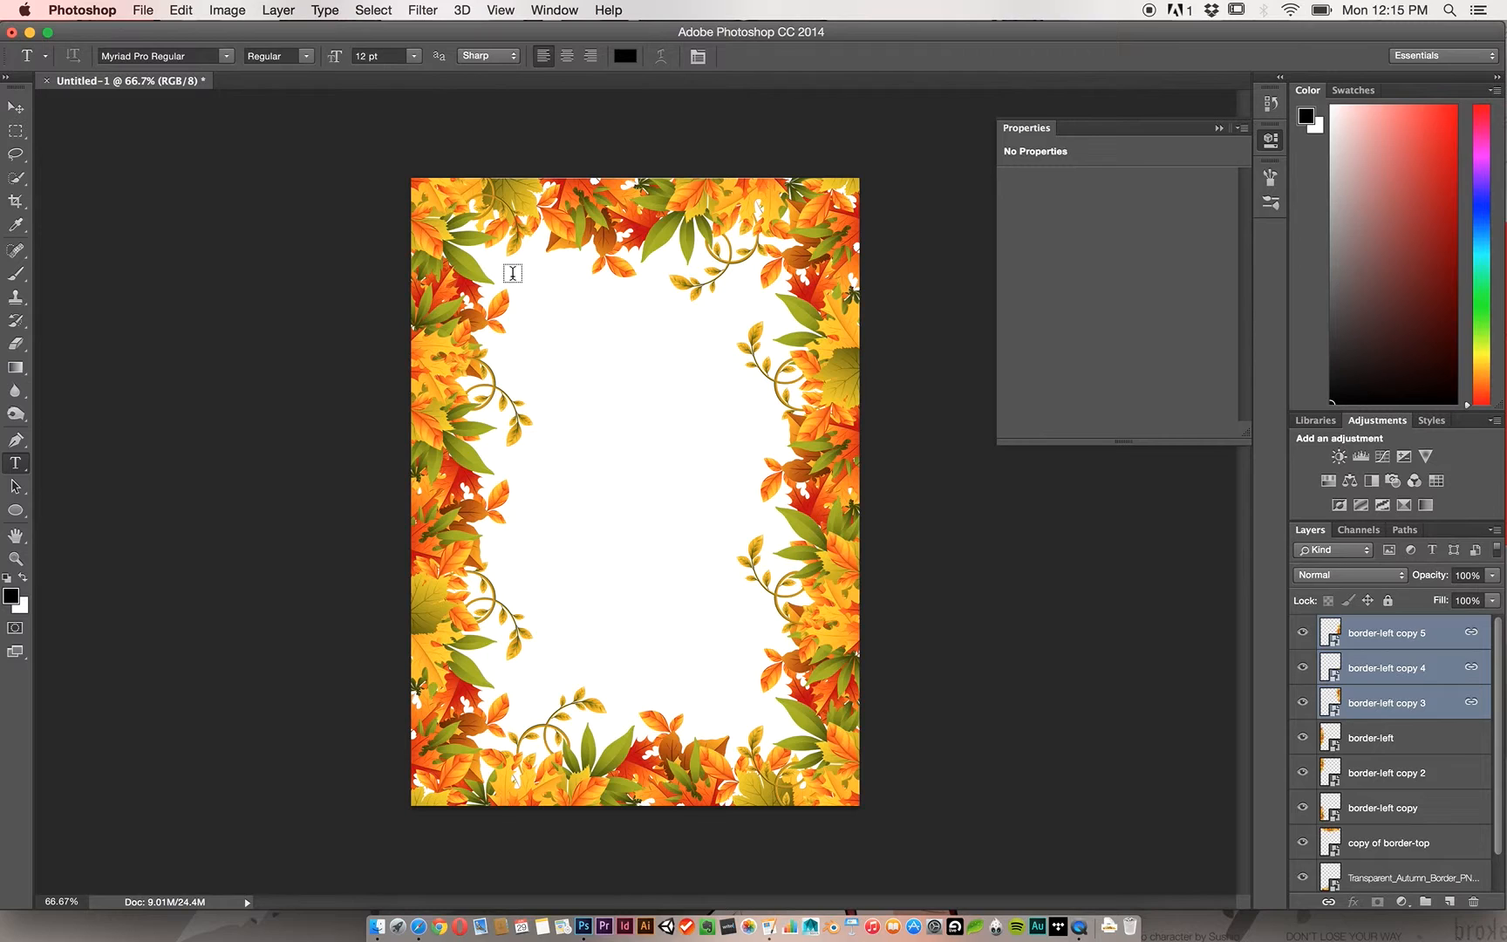
left_click_drag(525, 281, 755, 693)
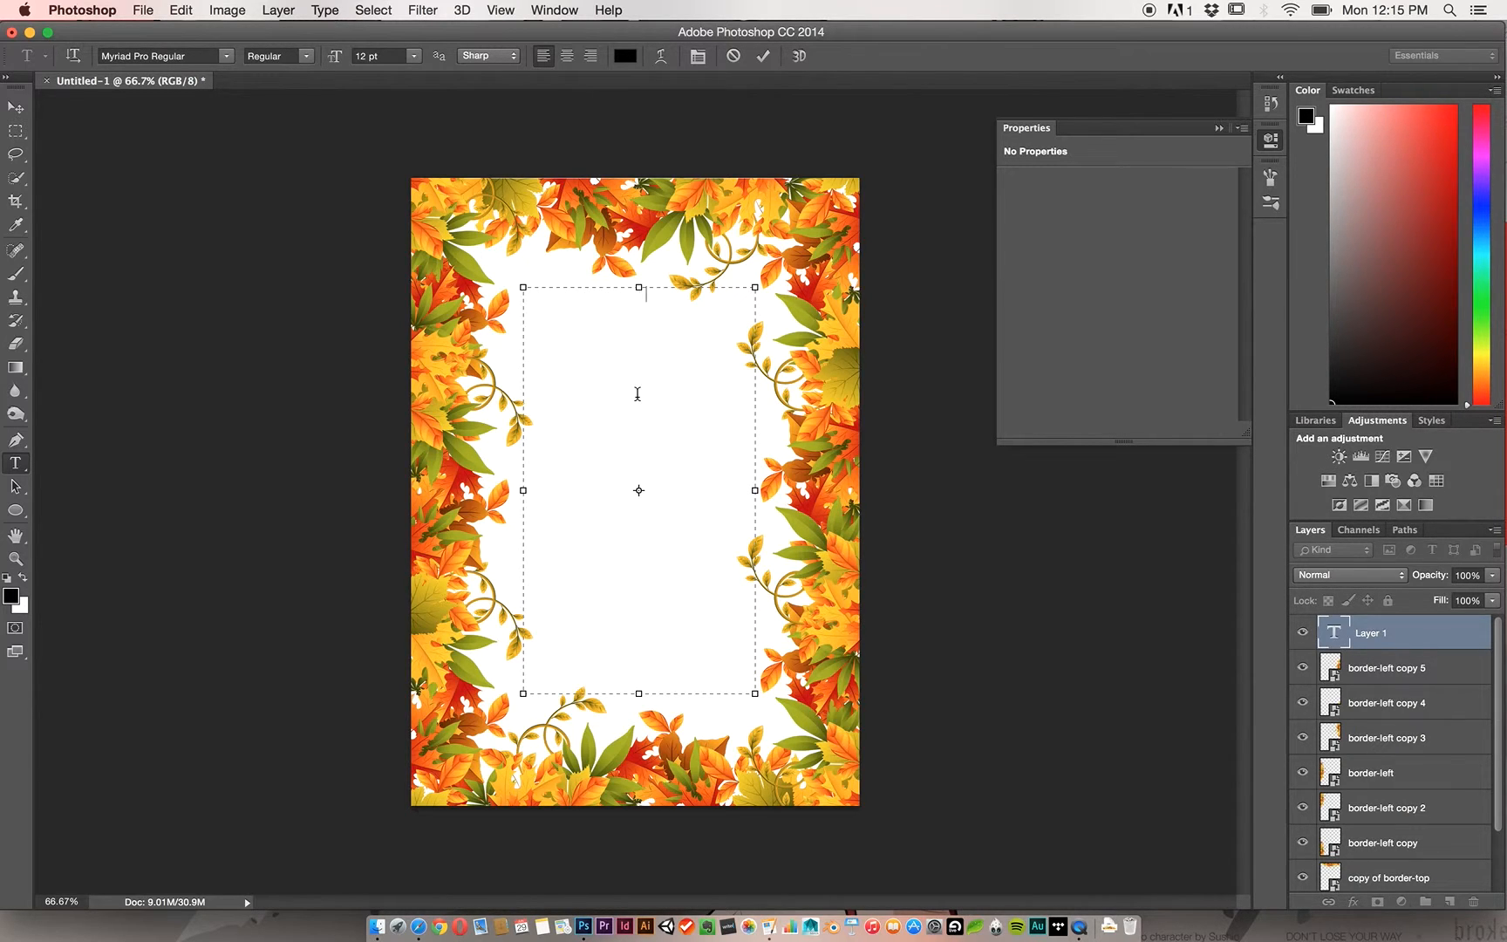
type("Typing in text etc etc.")
left_click(16, 106)
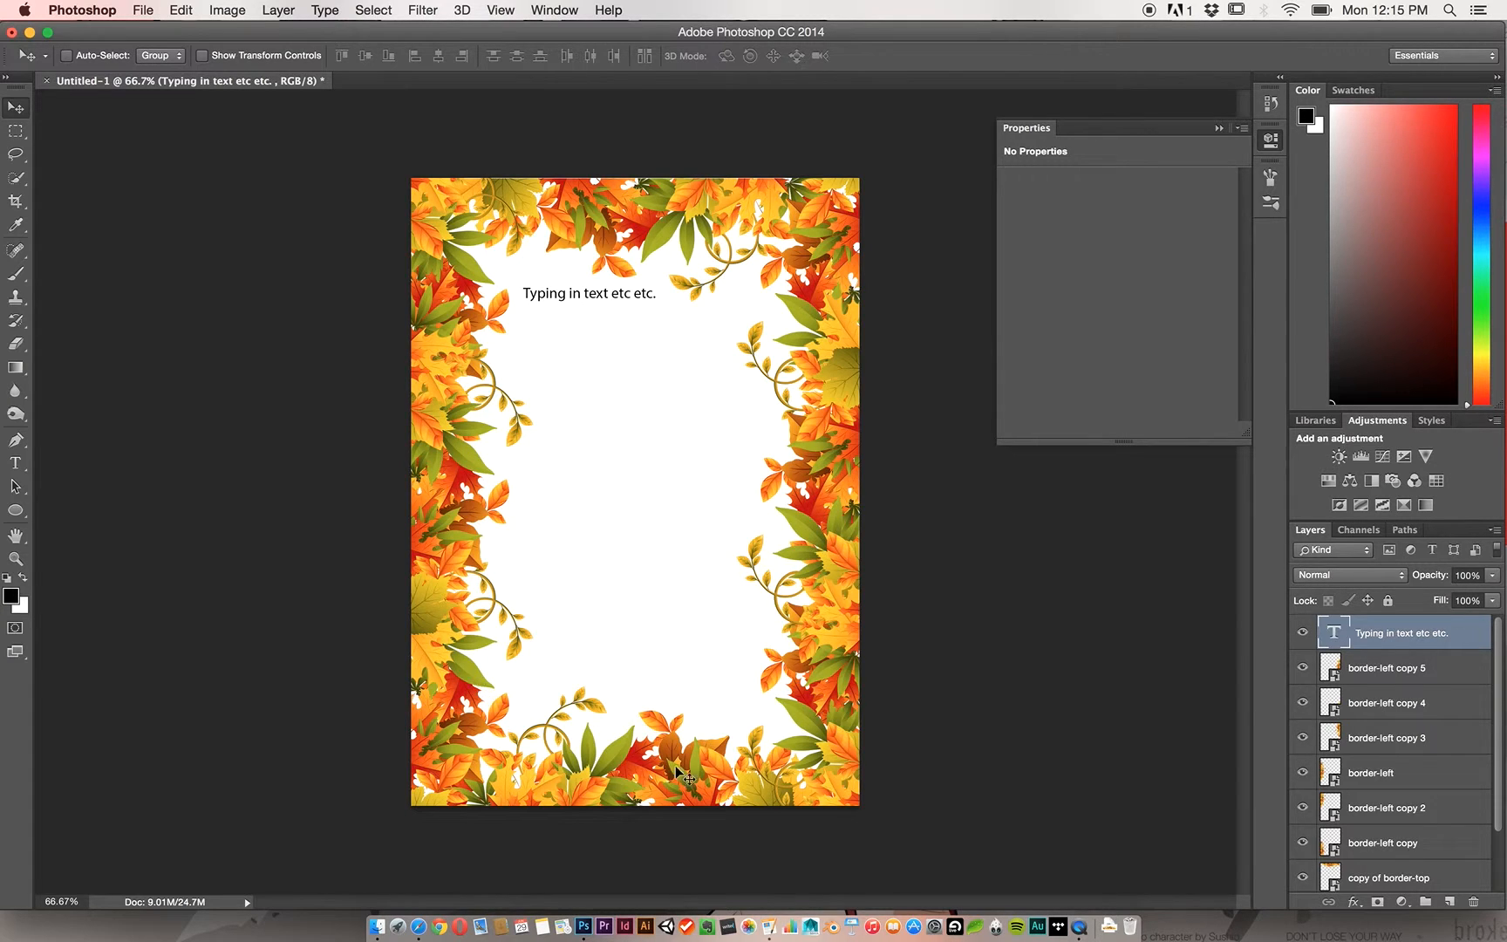
Narrow the "Typing in text etc etc." text box from its right side to about half its width.
left_click(16, 463)
left_click(619, 296)
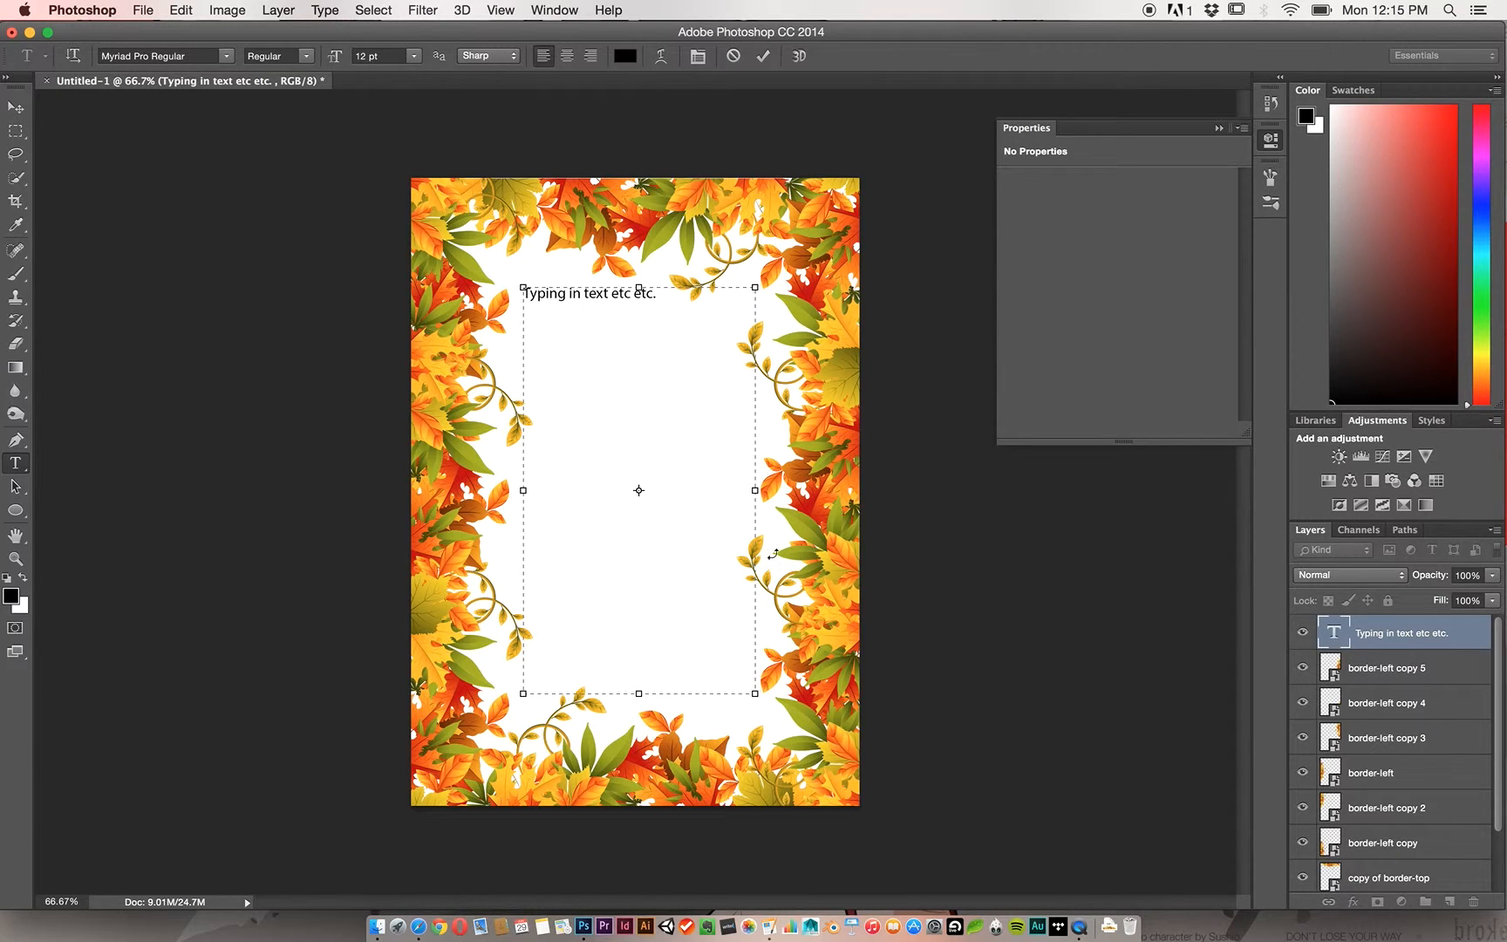
left_click_drag(757, 493, 647, 497)
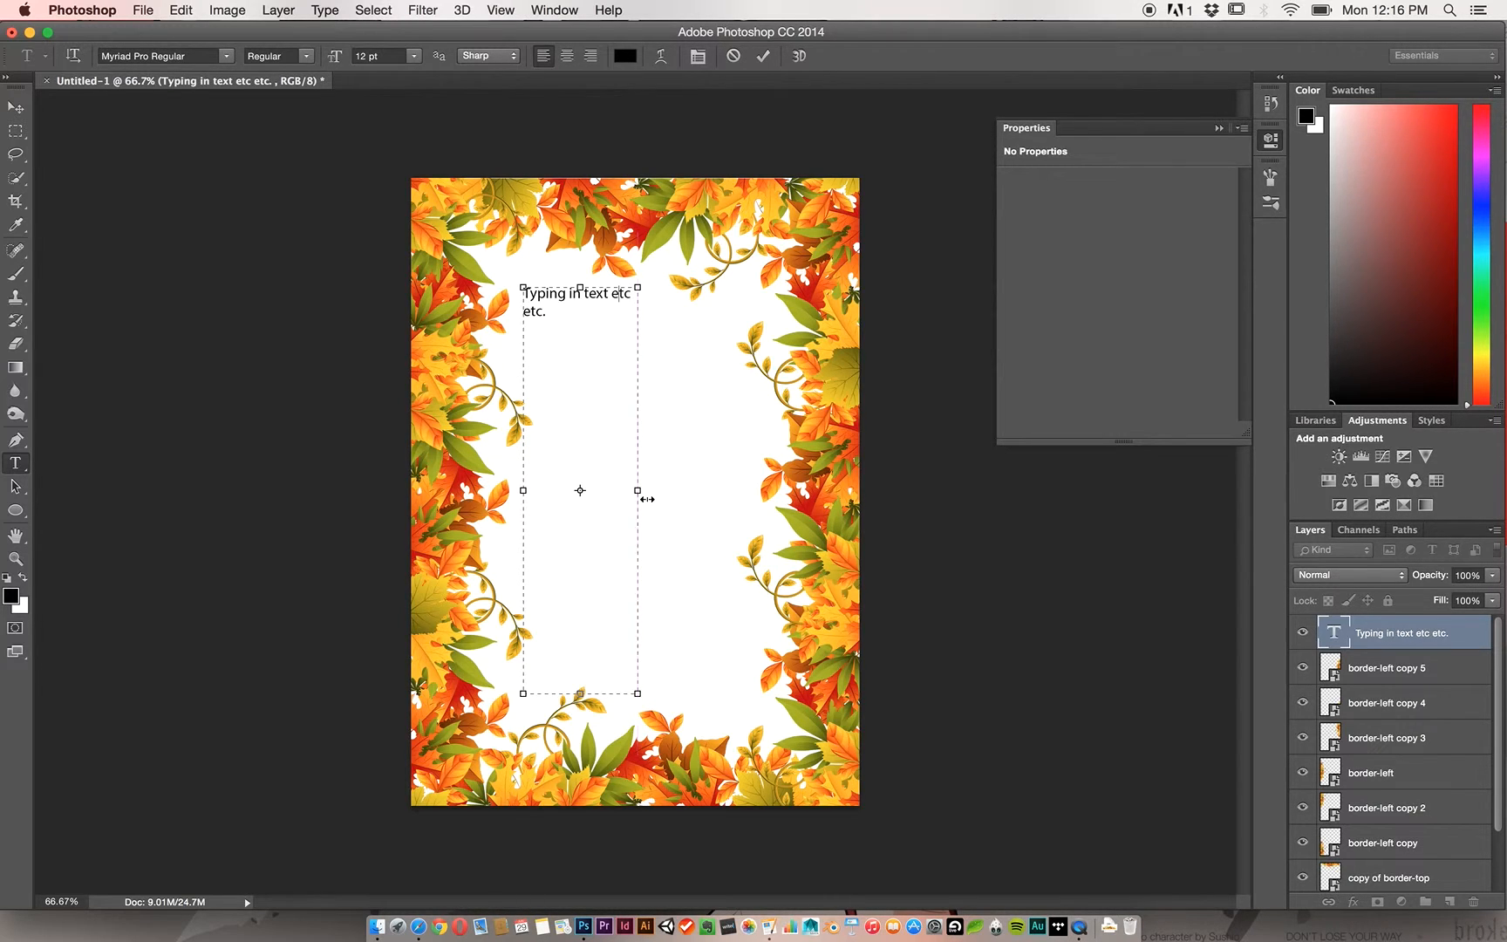
left_click(15, 106)
Add a separate line of point text reading "Type away" in the lower part of the white area.
left_click(14, 462)
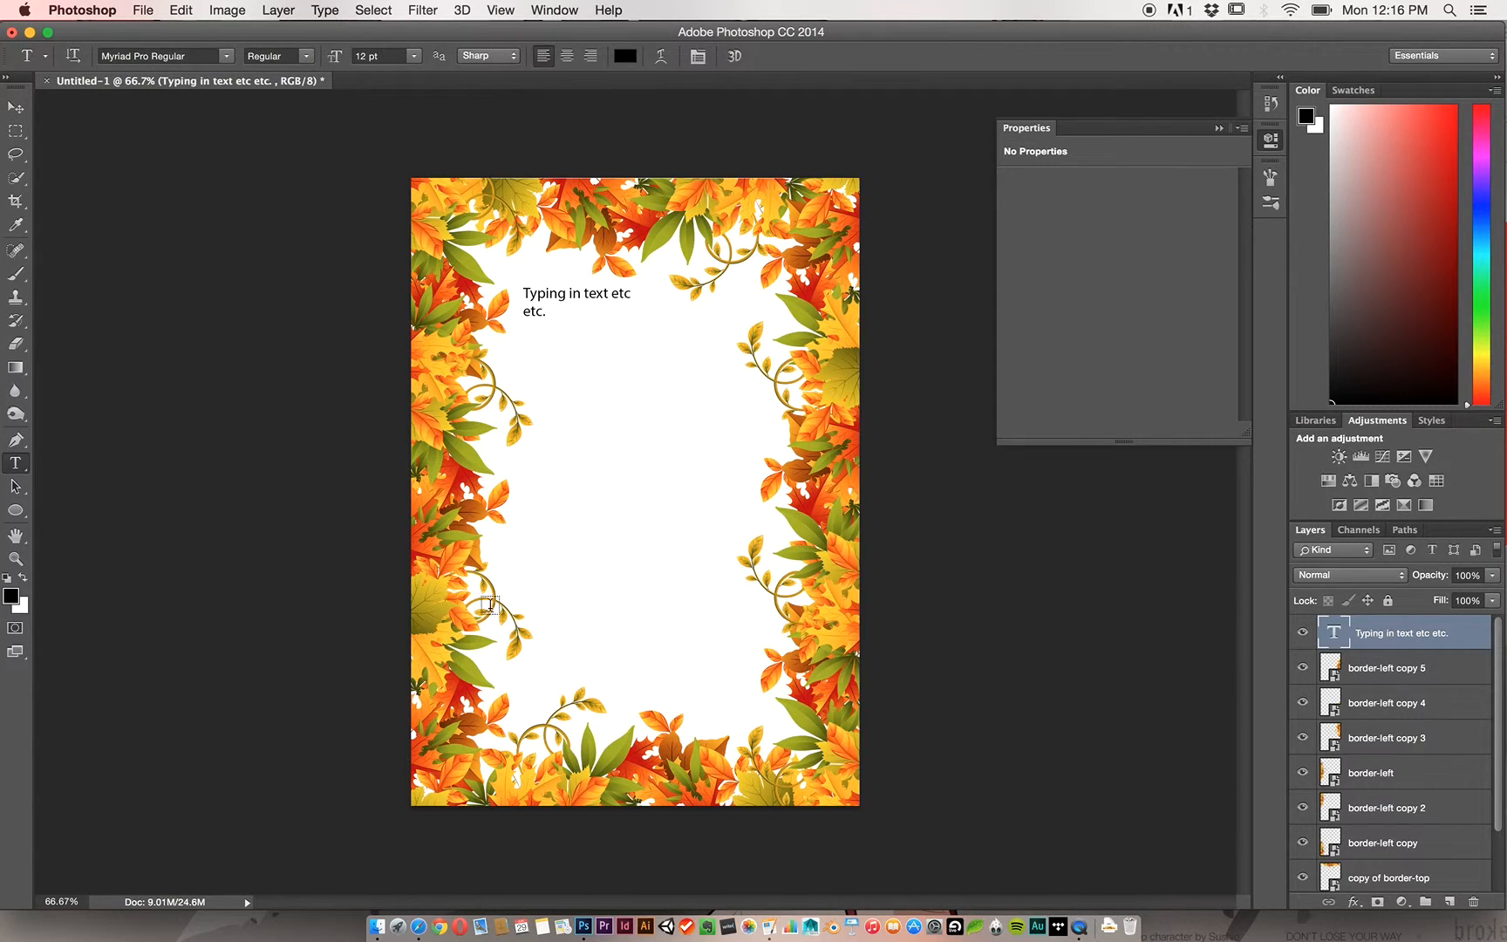
left_click(579, 630)
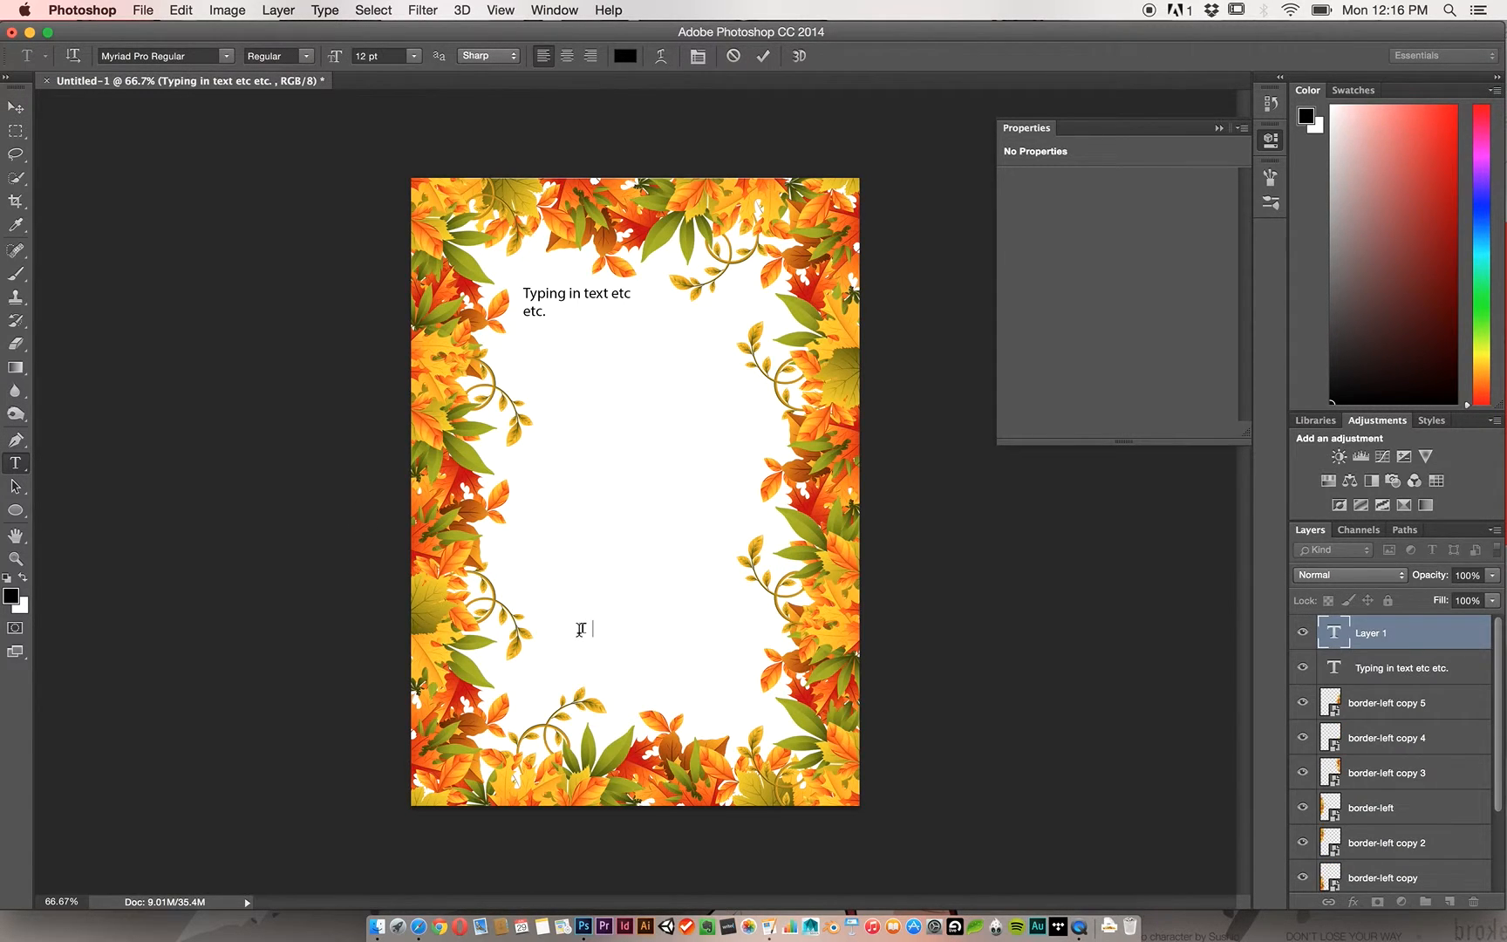
type("Type away")
left_click(16, 107)
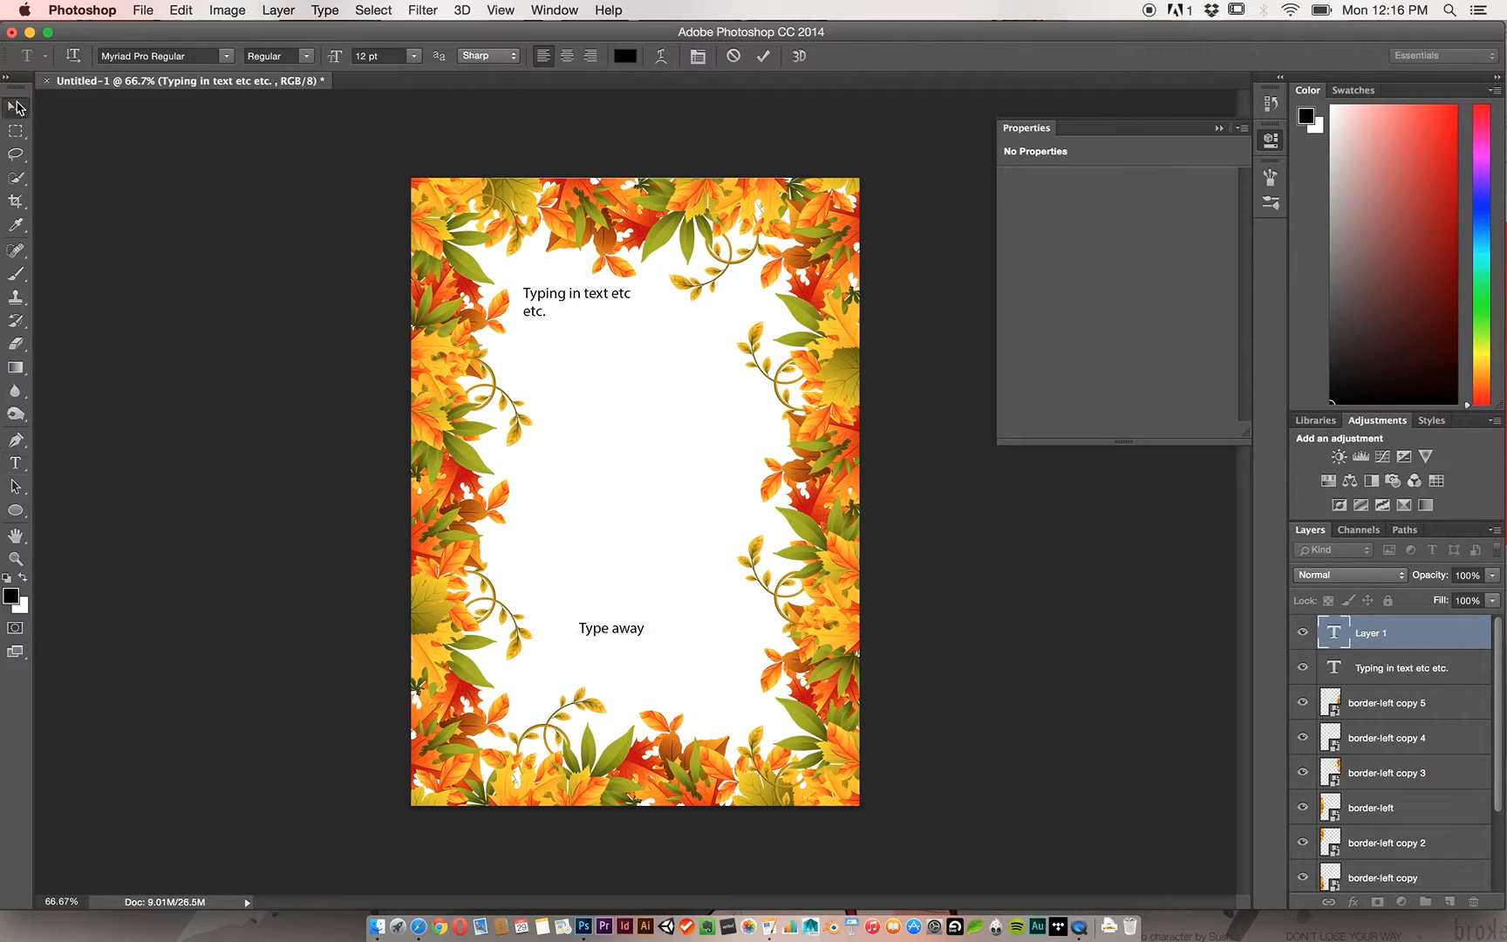
left_click(15, 463)
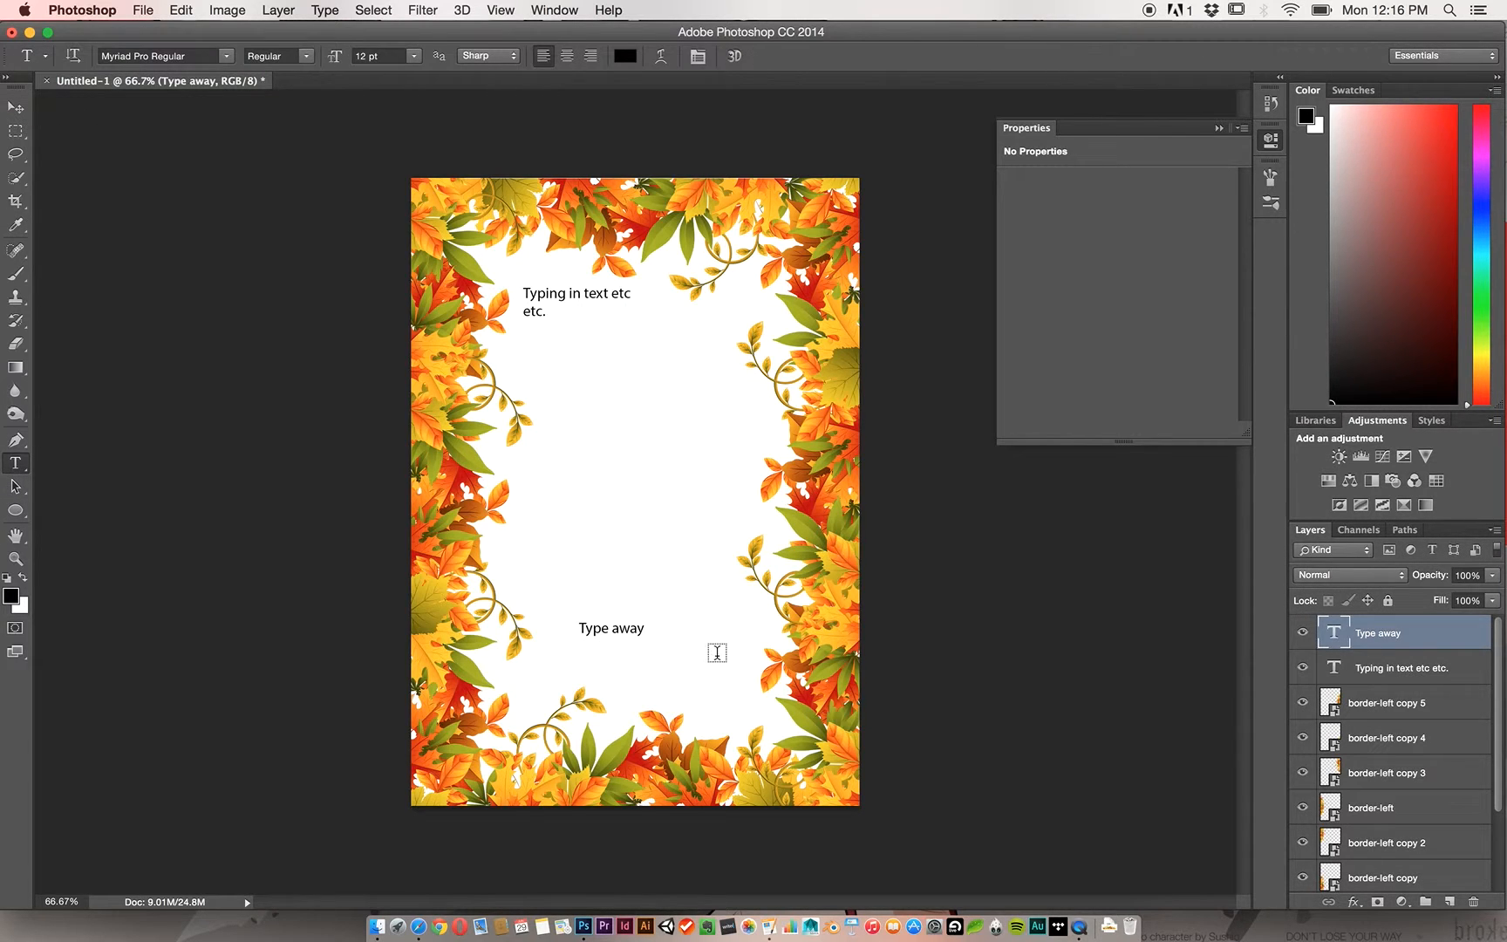
left_click(620, 630)
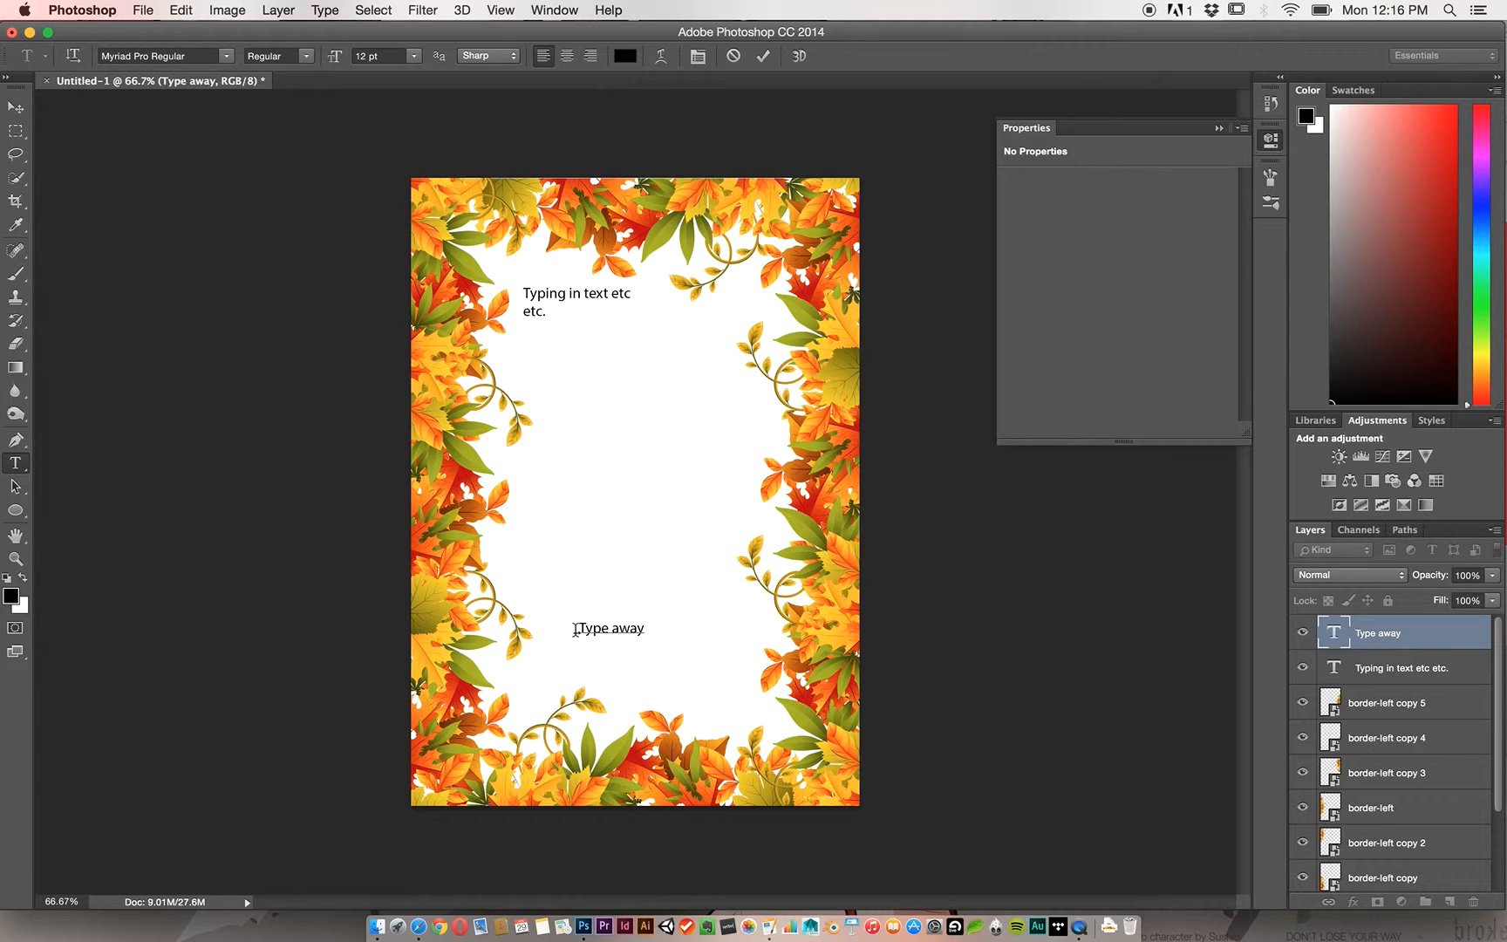
left_click(16, 107)
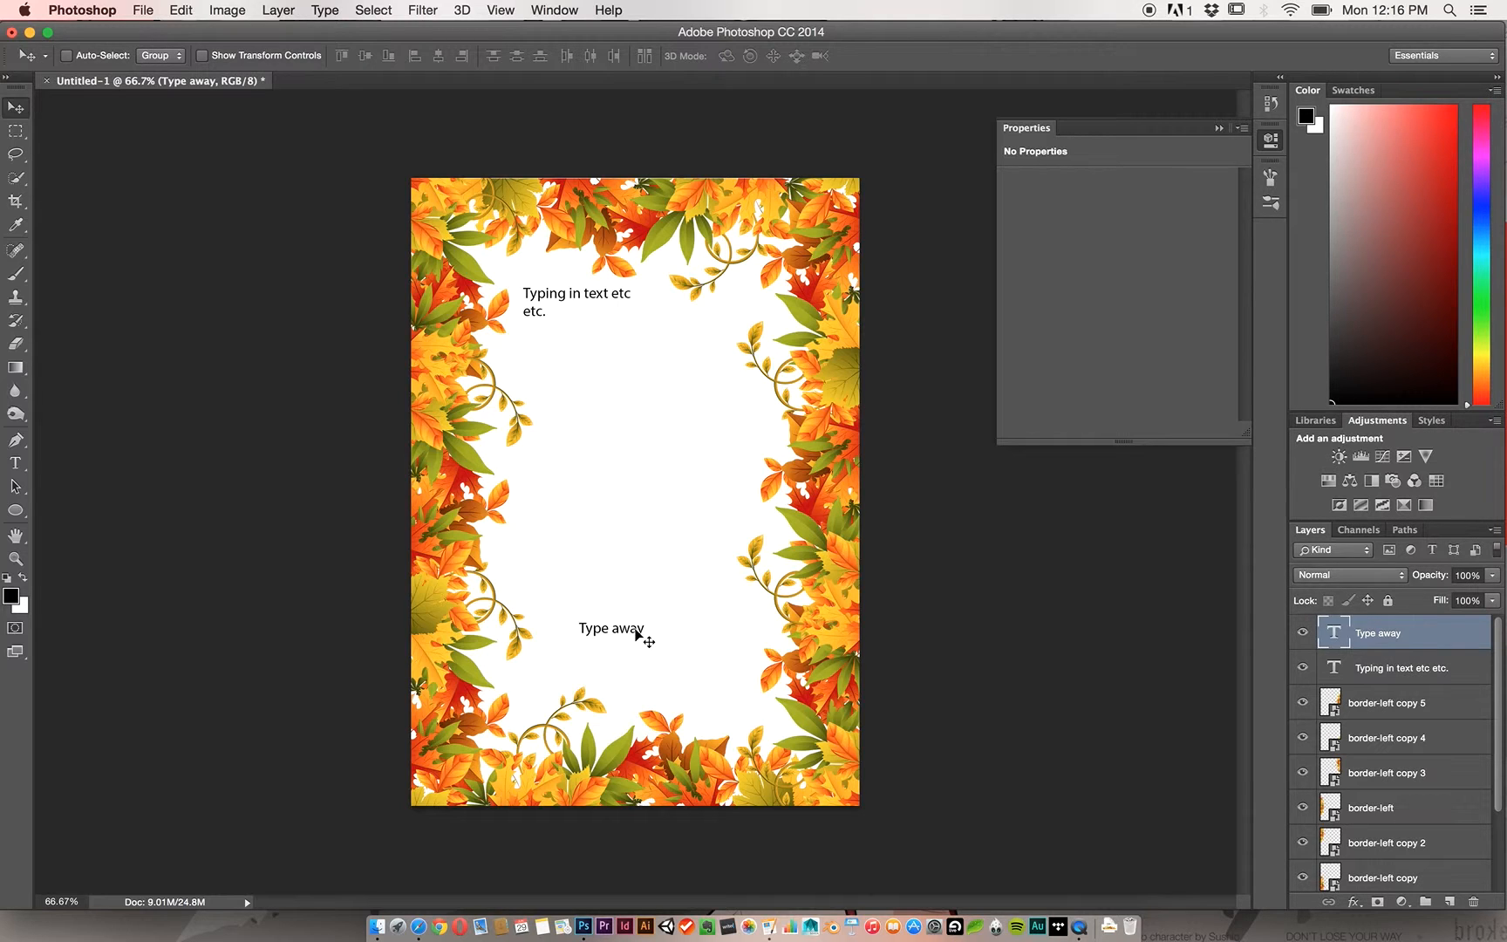
Stretch the "Type away" text taller and wider with Free Transform, and delete its layer.
left_click_drag(645, 633, 669, 431)
key("super+t")
key("Return")
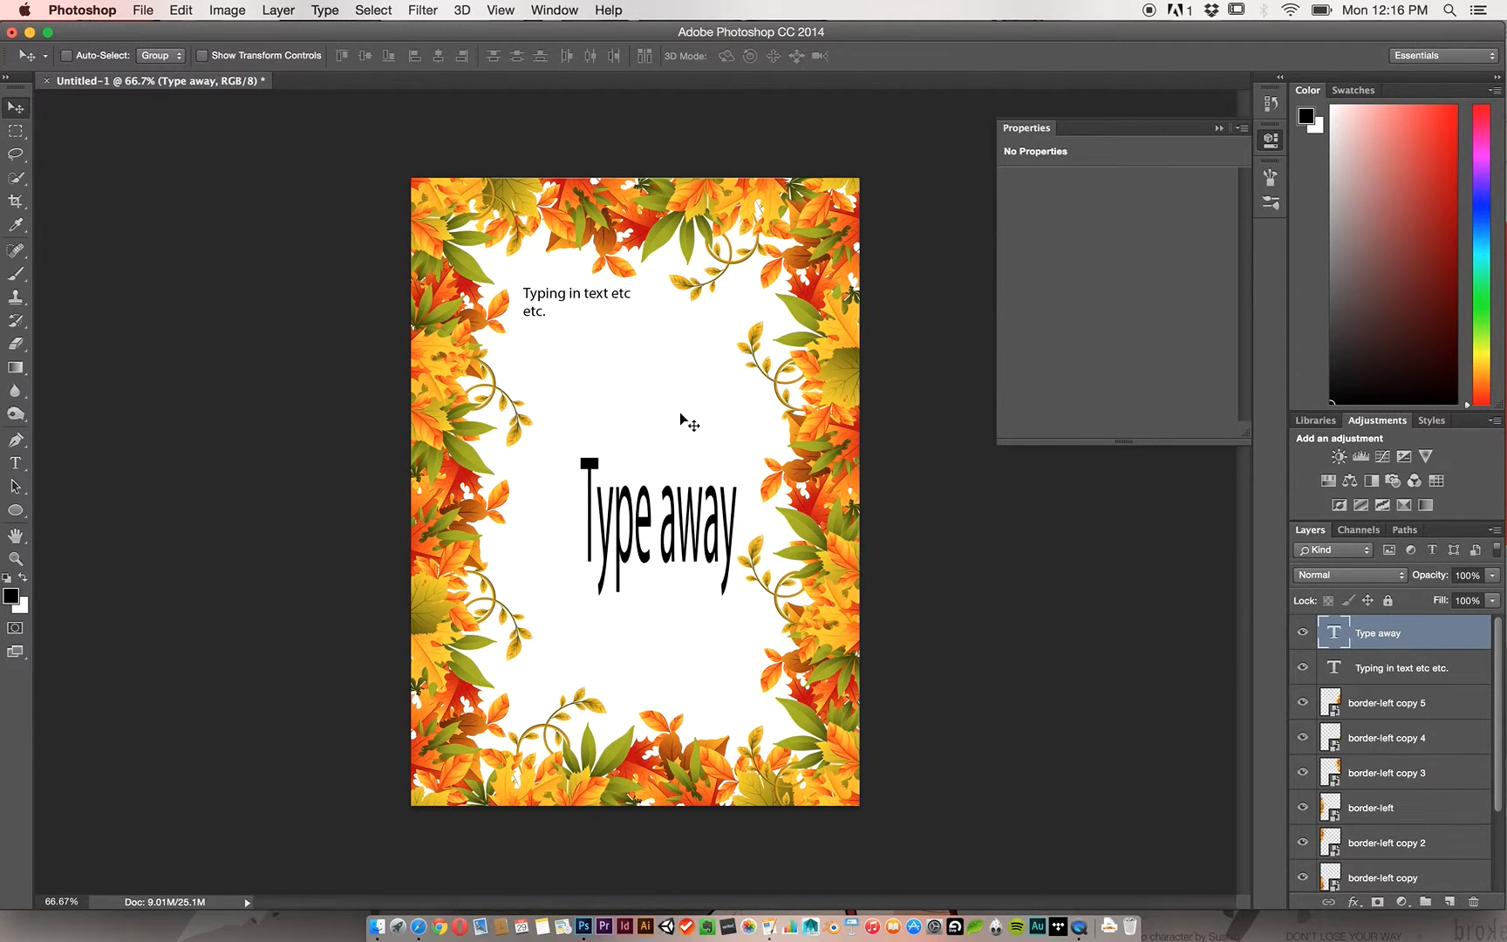
left_click_drag(1414, 647, 1474, 904)
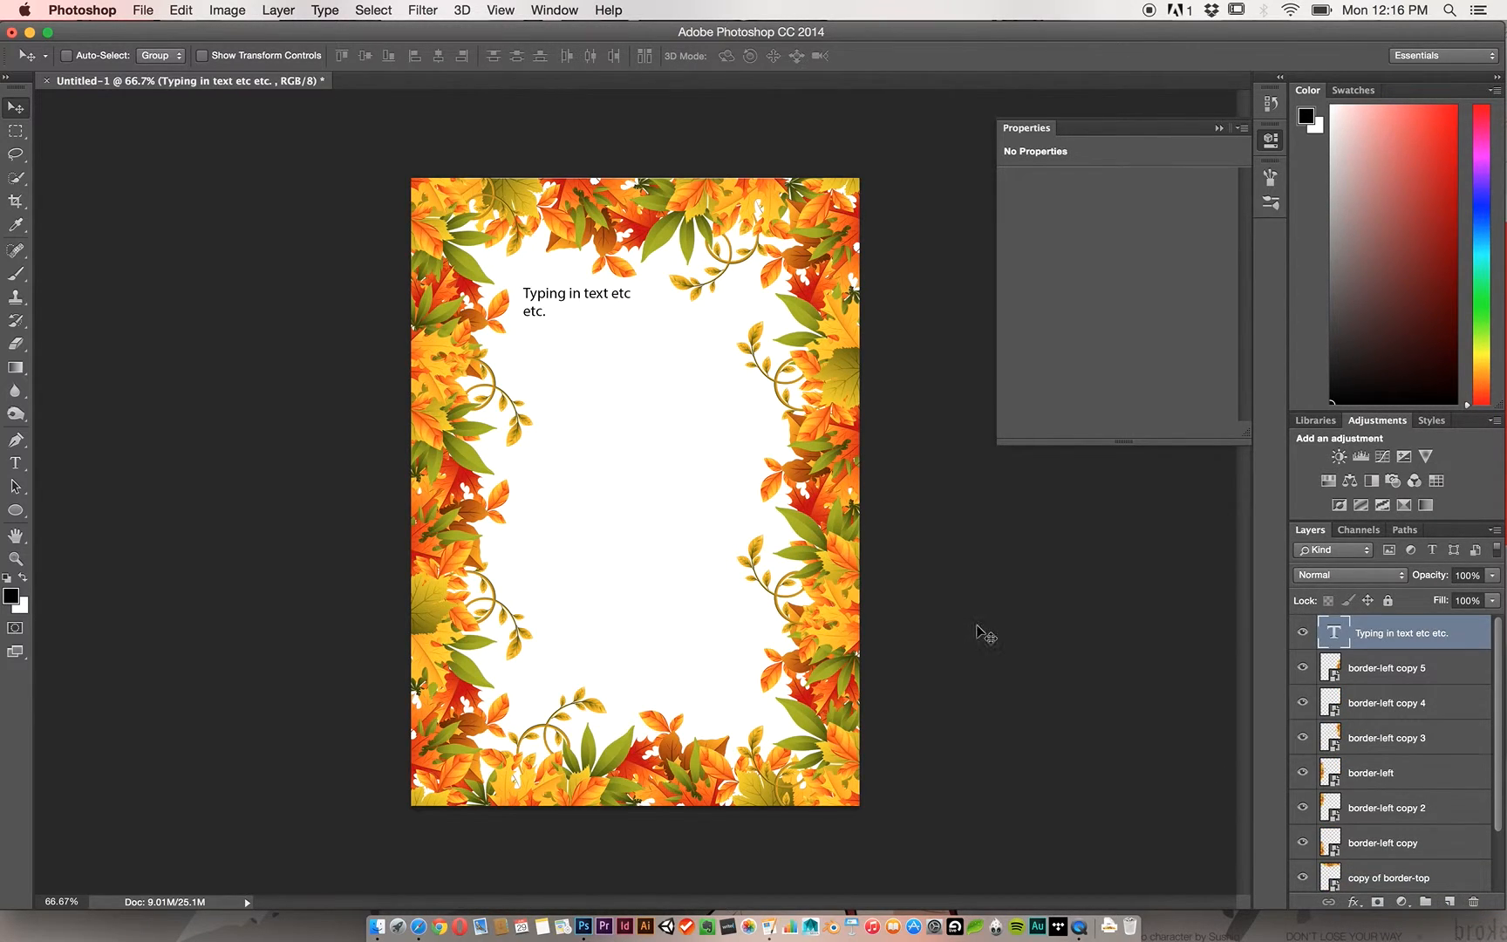